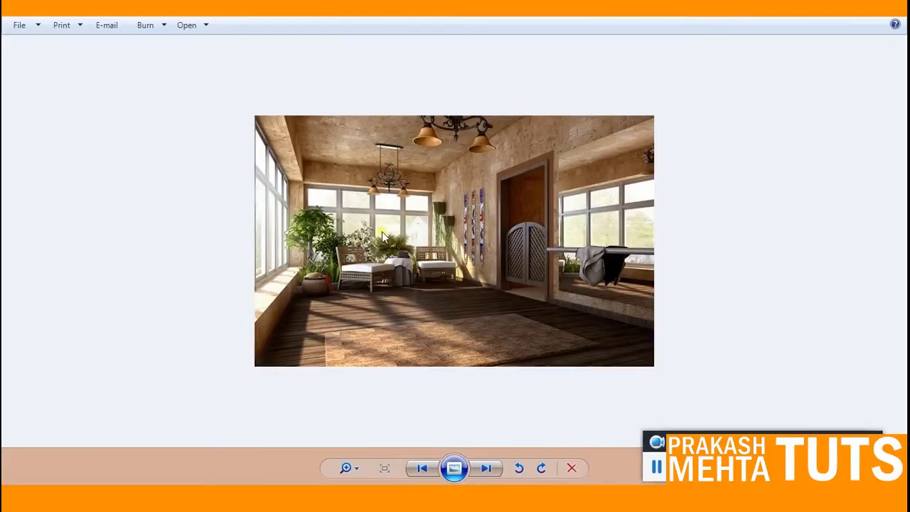
Examine the rendered sunroom image's lighting, furniture, floor and mirror
scroll(382, 237, up, 1)
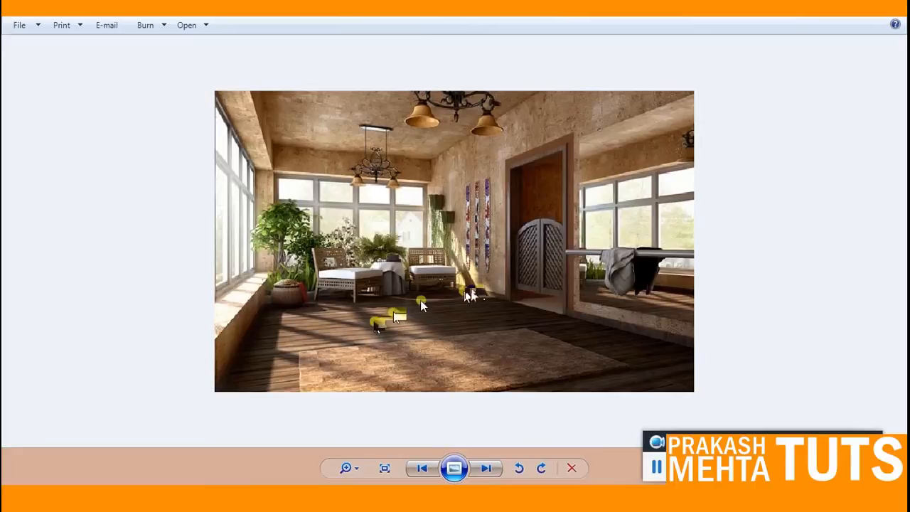
scroll(491, 144, up, 3)
scroll(486, 158, down, 4)
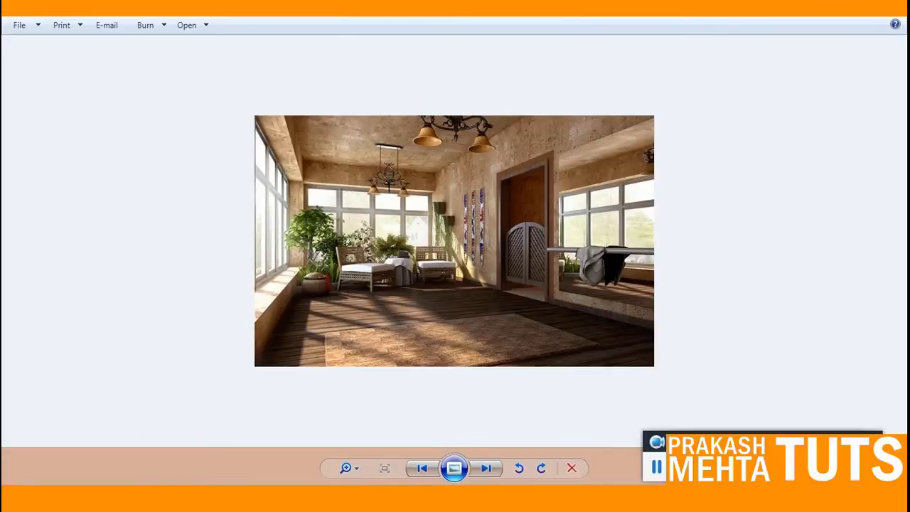
Switch to 3ds Max and look at the sunroom model from inside, facing the end windows
click(507, 498)
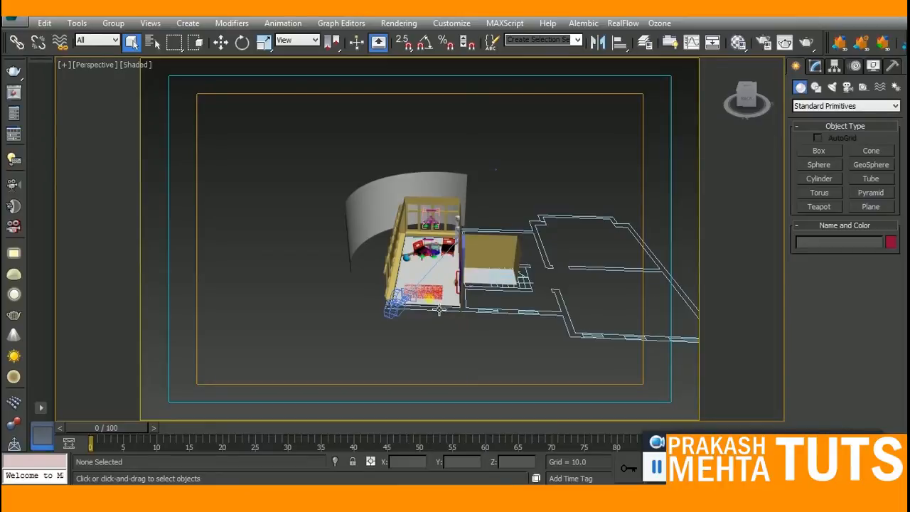
alt+middle_drag(414, 325, 448, 345)
scroll(430, 311, up, 5)
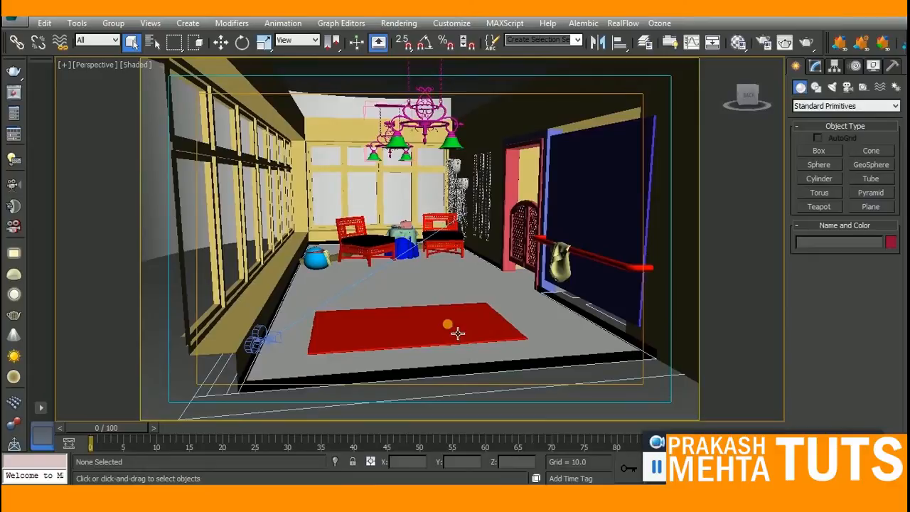
alt+middle_drag(459, 319, 452, 325)
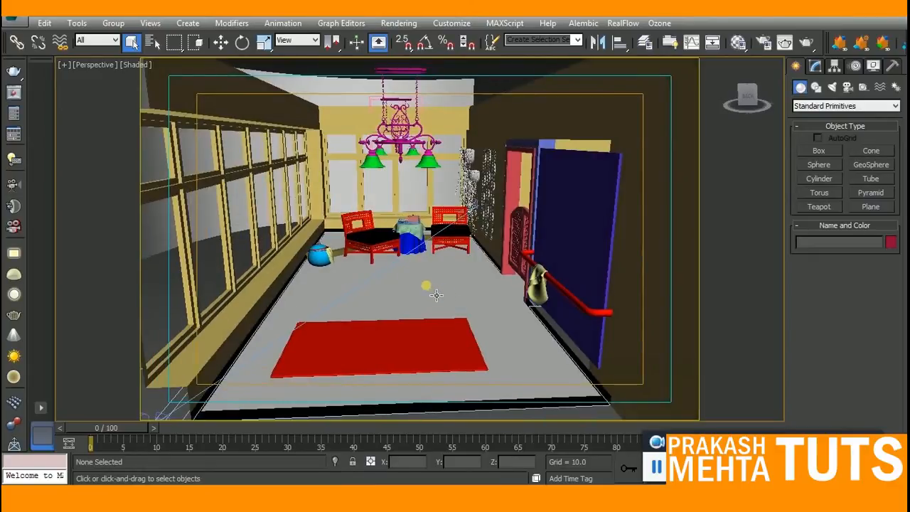
Inspect the individual room objects, selecting the rug, floor, chair cushion and wall plants in turn
click(403, 362)
key(w)
middle_drag(402, 362, 432, 349)
click(469, 263)
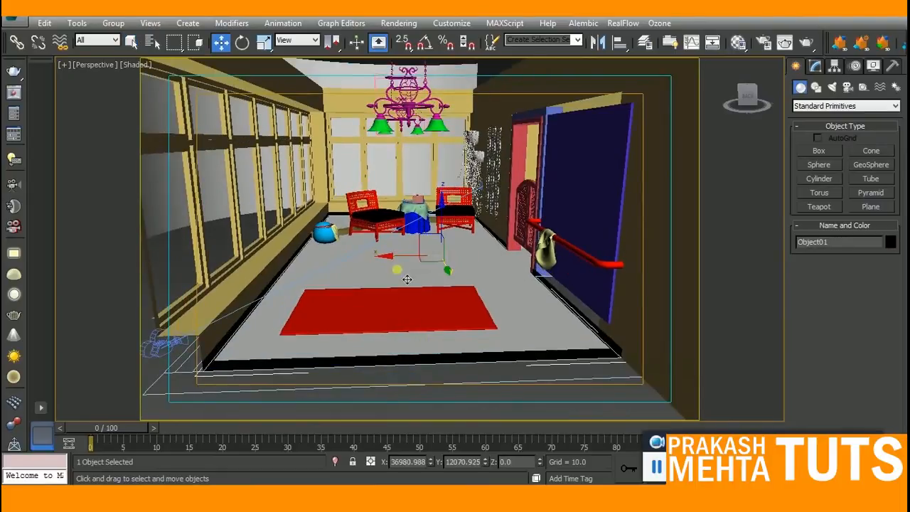
click(229, 301)
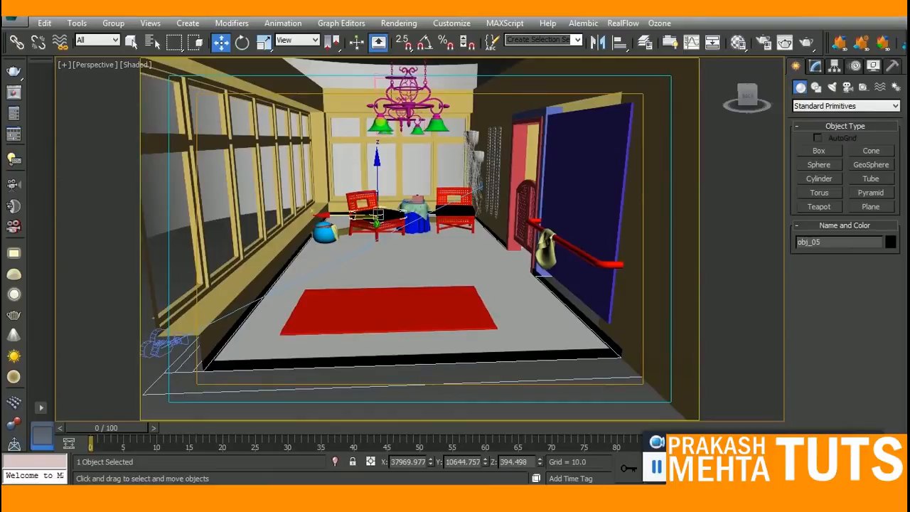
click(527, 213)
mouse_move(435, 222)
alt+middle_down()
mouse_move(466, 227)
mouse_move(491, 69)
alt+middle_up()
click(457, 181)
middle_drag(442, 292, 468, 253)
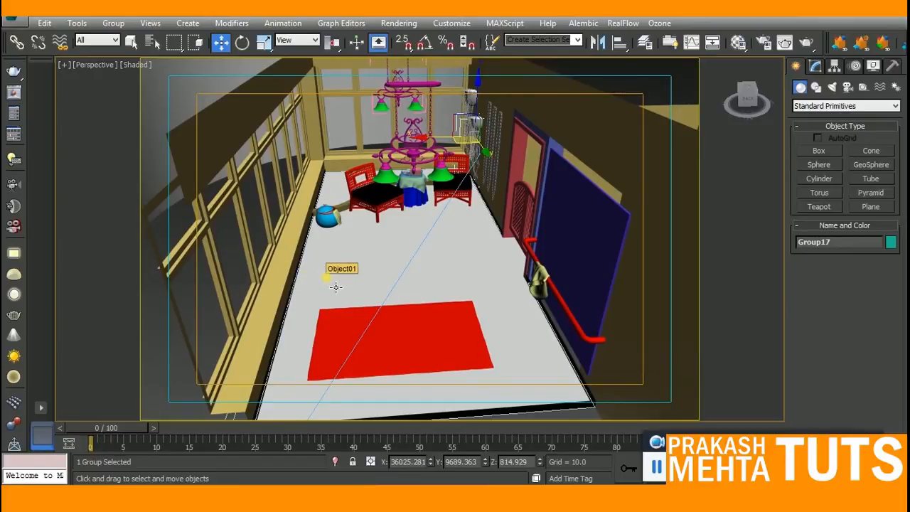
Open the Material Editor and move it aside so the room model stays visible
key(m)
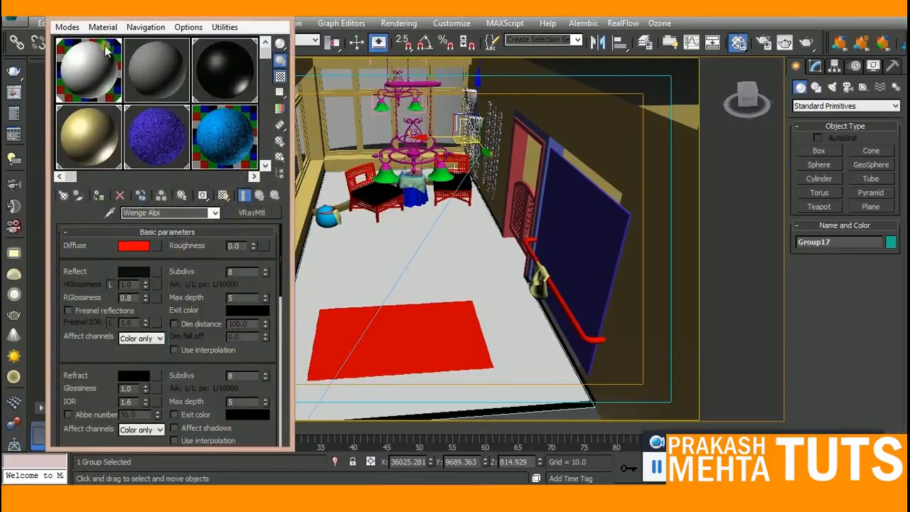
click(442, 255)
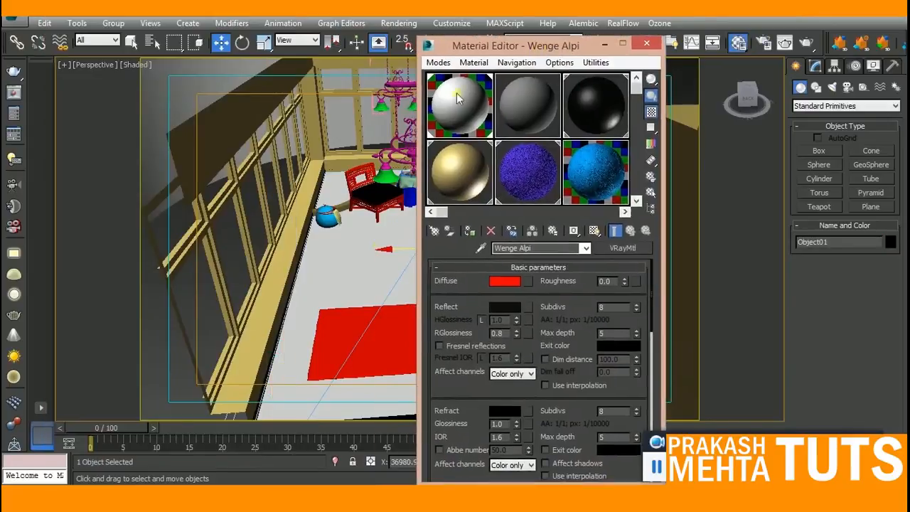
click(248, 112)
drag(518, 46, 782, 60)
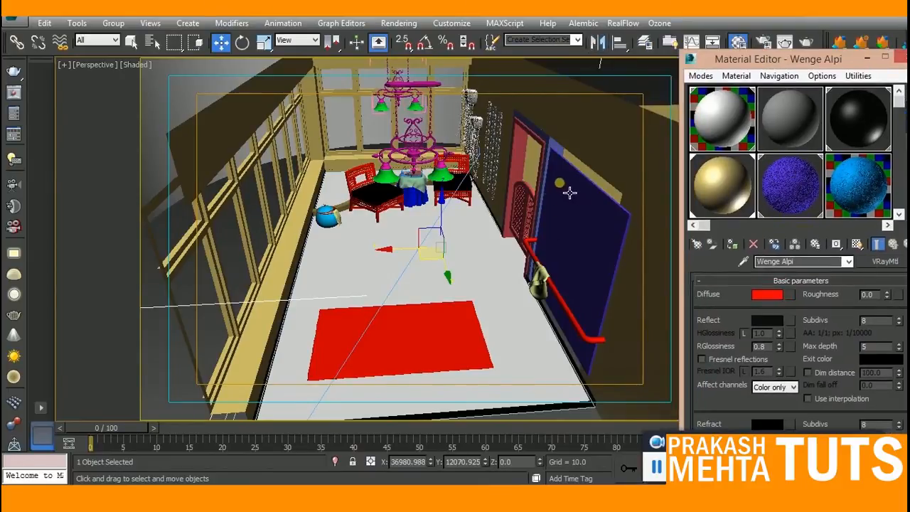
Inspect the ceiling chandeliers and their lamp shades up close, undoing the last change of selection
scroll(471, 312, up, 5)
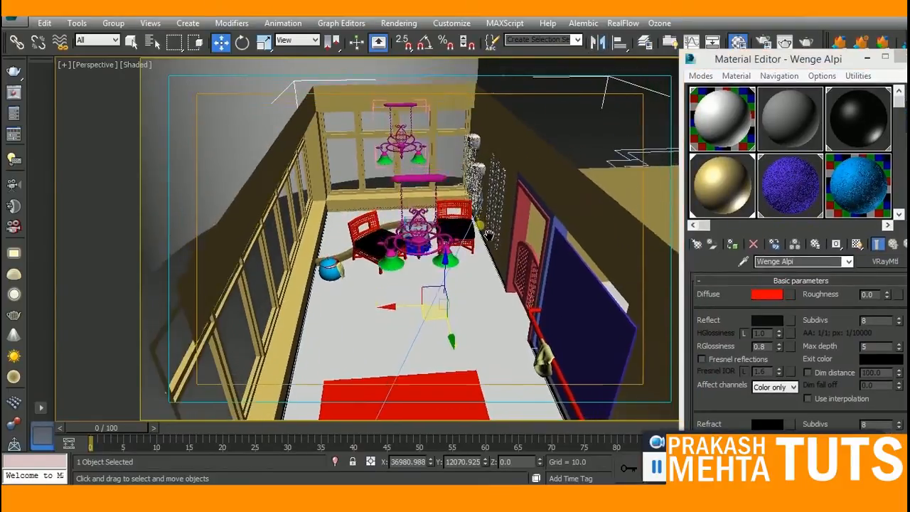
scroll(471, 313, up, 5)
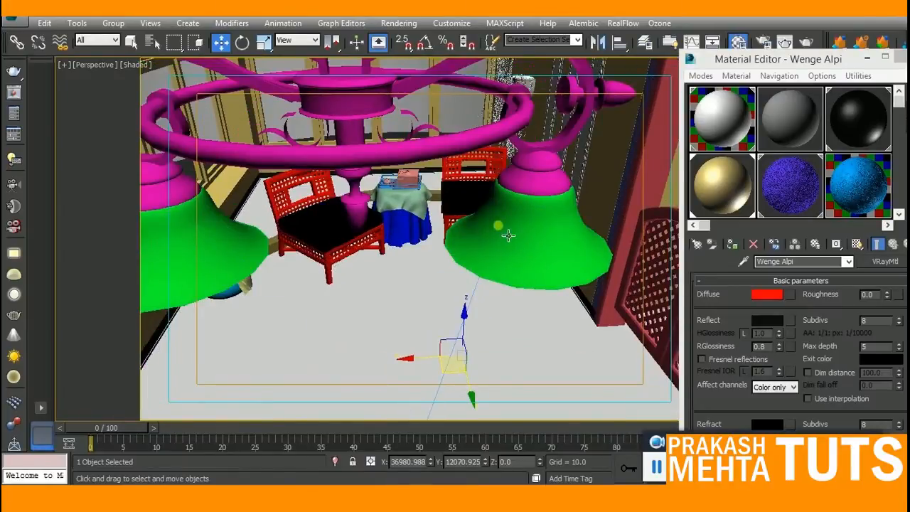
scroll(508, 236, down, 8)
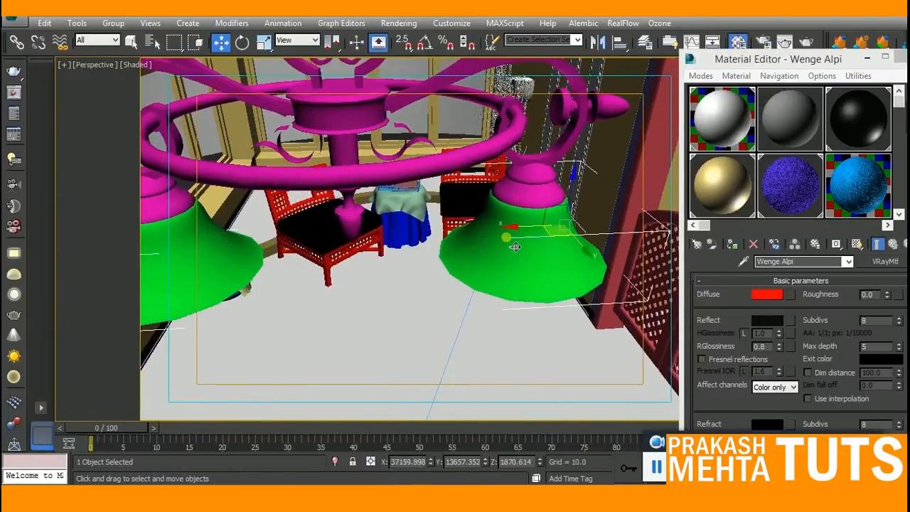
scroll(514, 246, down, 4)
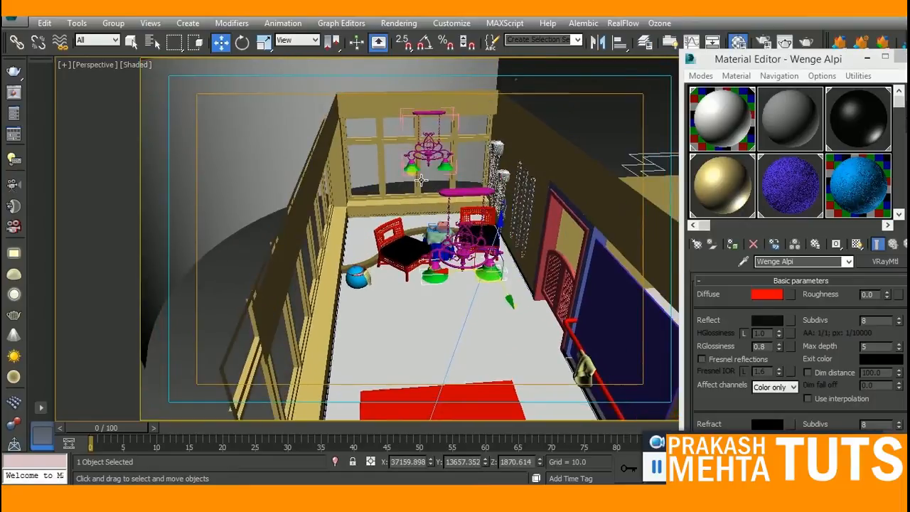
key(ctrl+z)
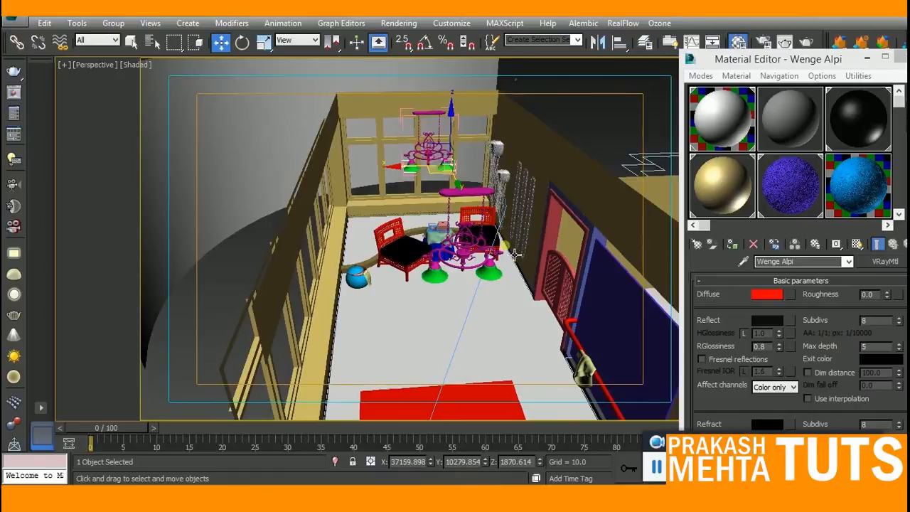
scroll(516, 251, up, 3)
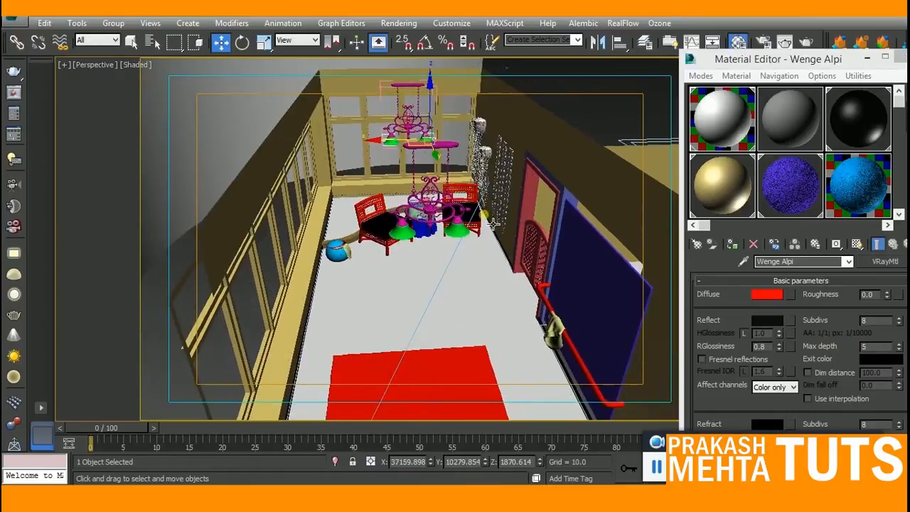
middle_drag(524, 340, 520, 317)
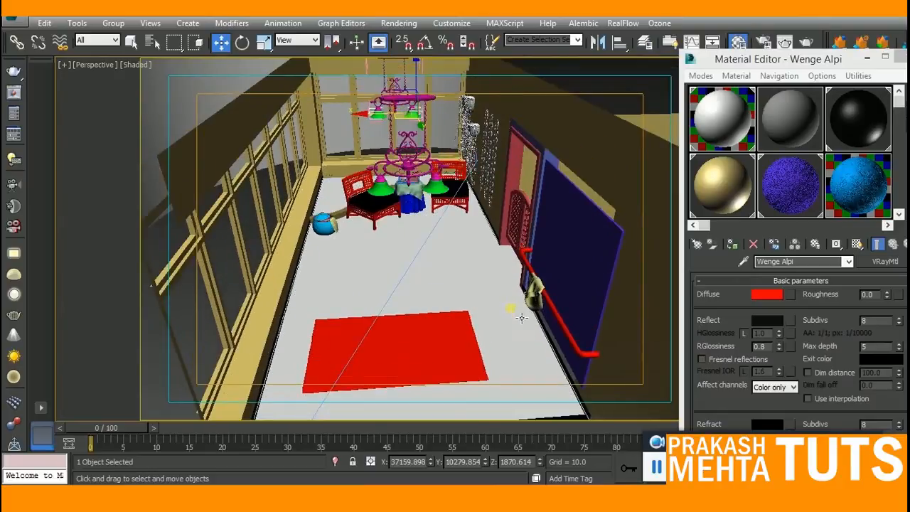
Check the rug, floor and chair cushion beside the repositioned Material Editor
click(401, 363)
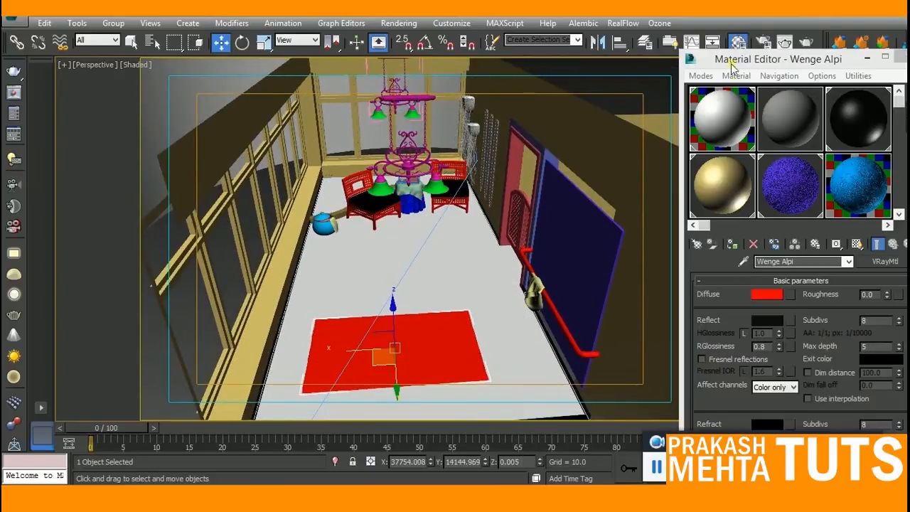
drag(730, 60, 675, 52)
click(459, 255)
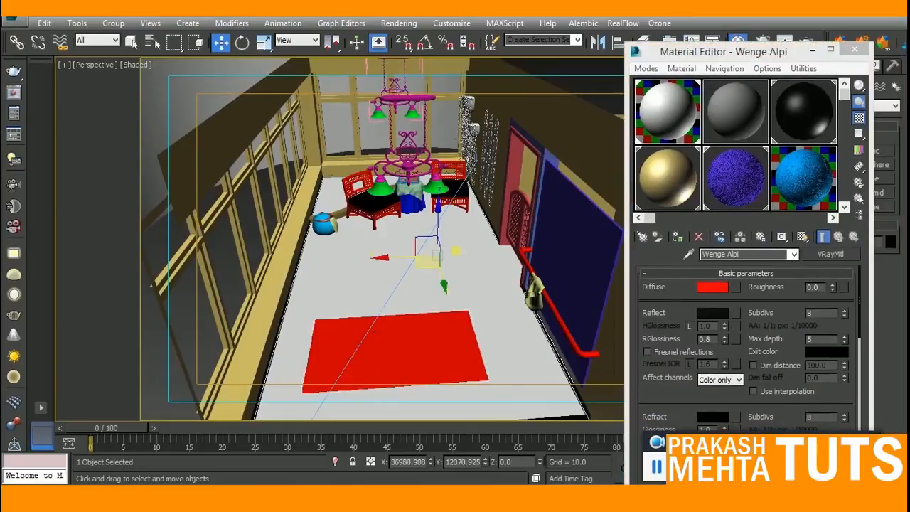
click(379, 201)
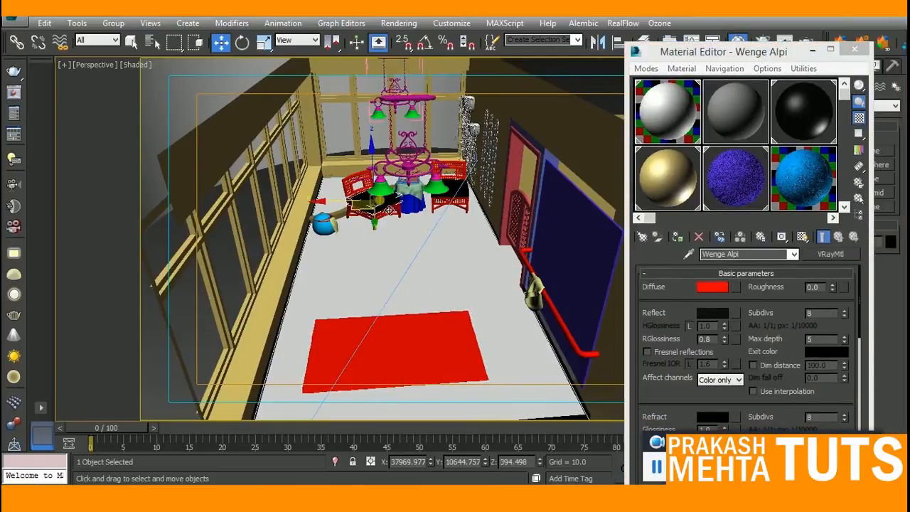
Review the basic parameters of the V-Ray materials in the sample slots, including g and Arch41_054_mat_3
click(726, 102)
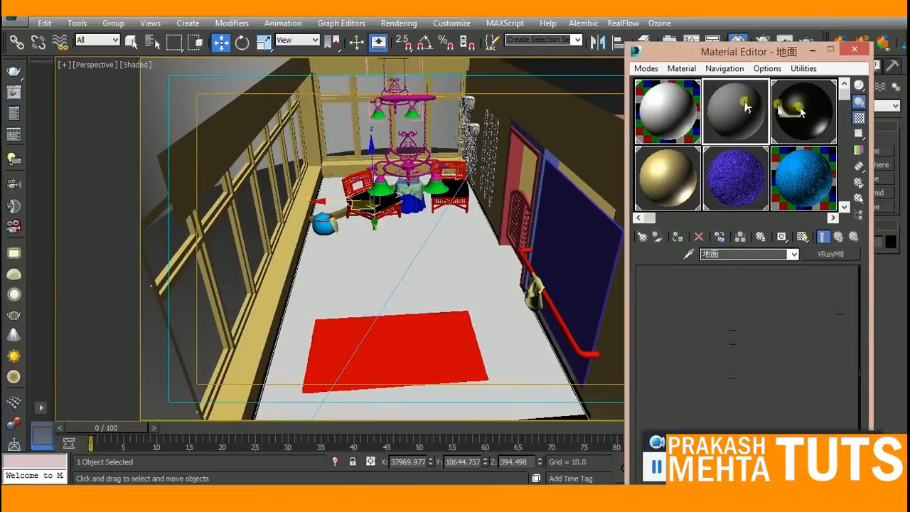
click(670, 189)
click(793, 175)
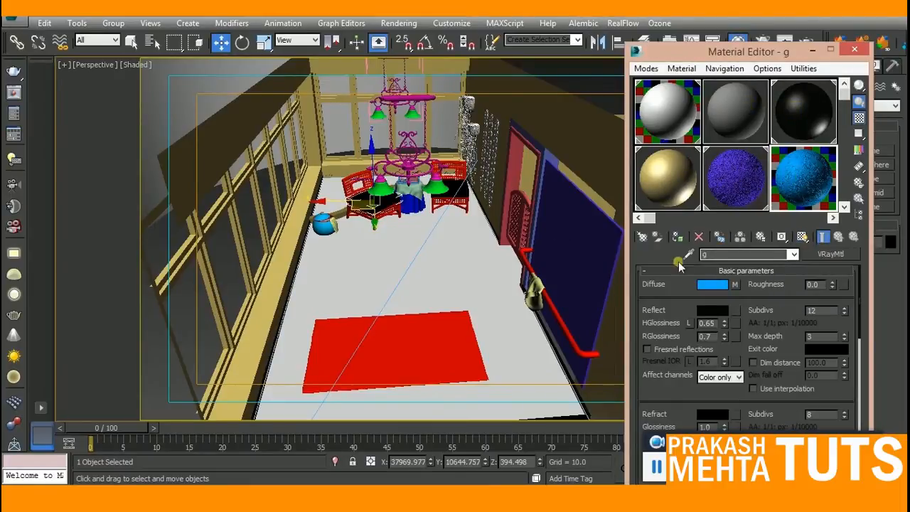
click(738, 189)
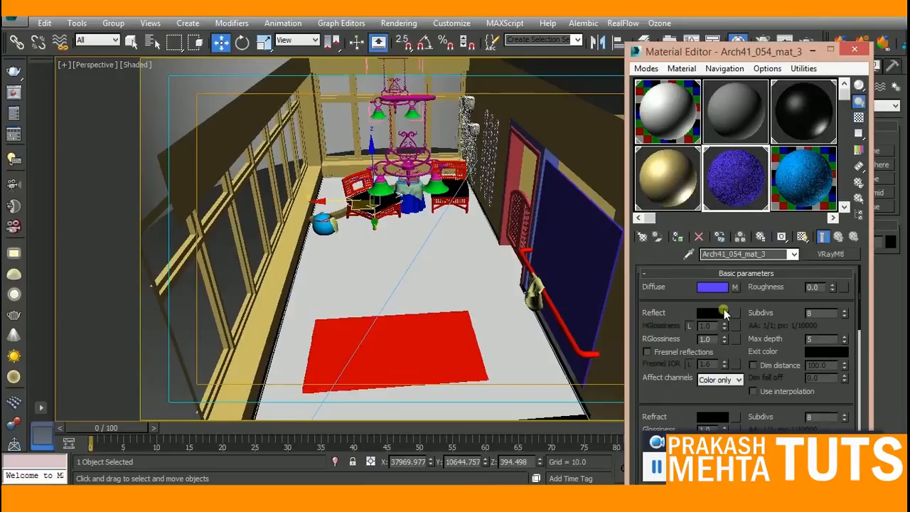
drag(782, 318, 756, 346)
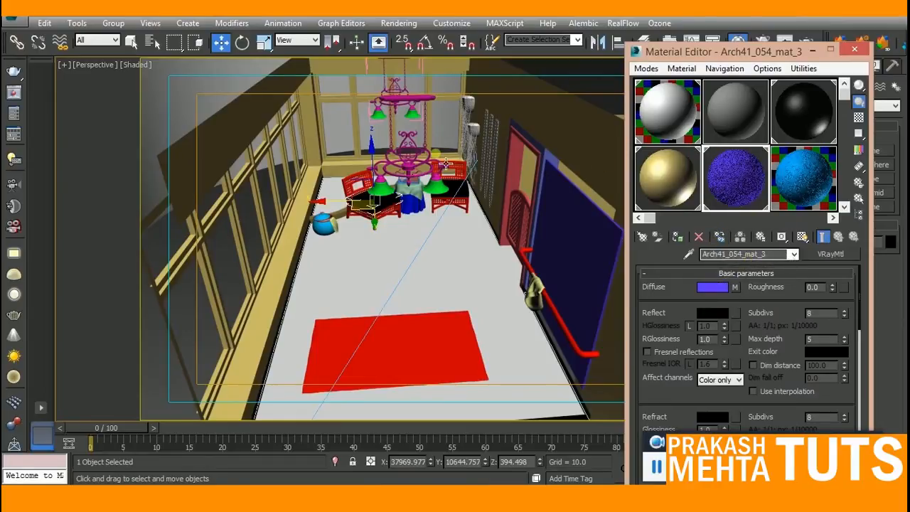
Select all objects in the scene
alt+middle_drag(453, 215, 448, 244)
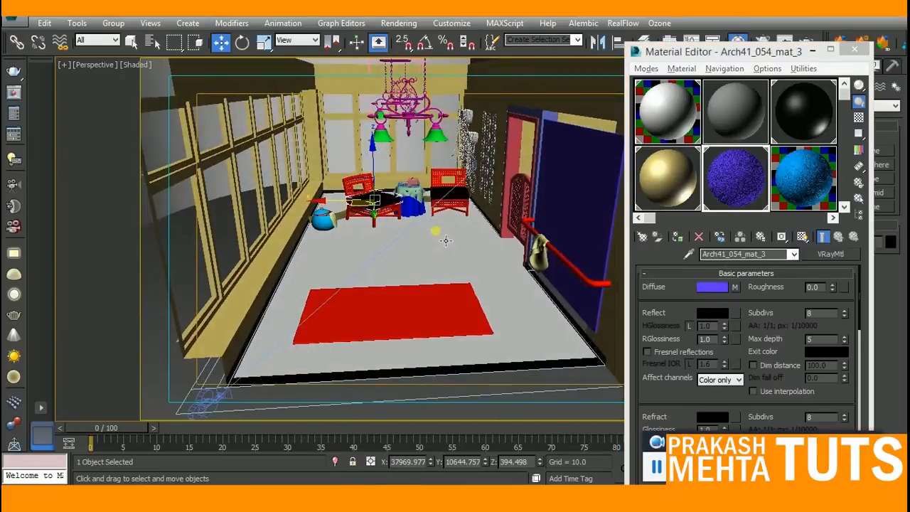
middle_drag(438, 196, 429, 230)
alt+middle_drag(359, 235, 374, 292)
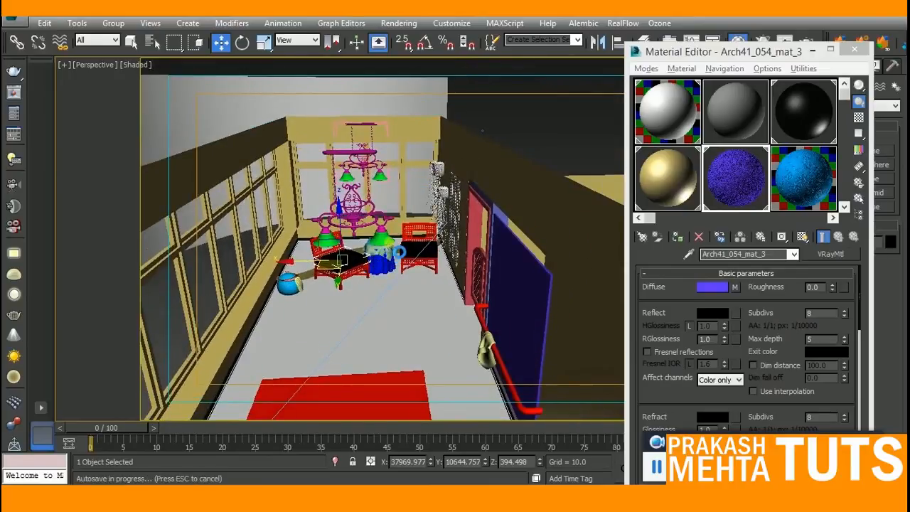
scroll(398, 250, down, 3)
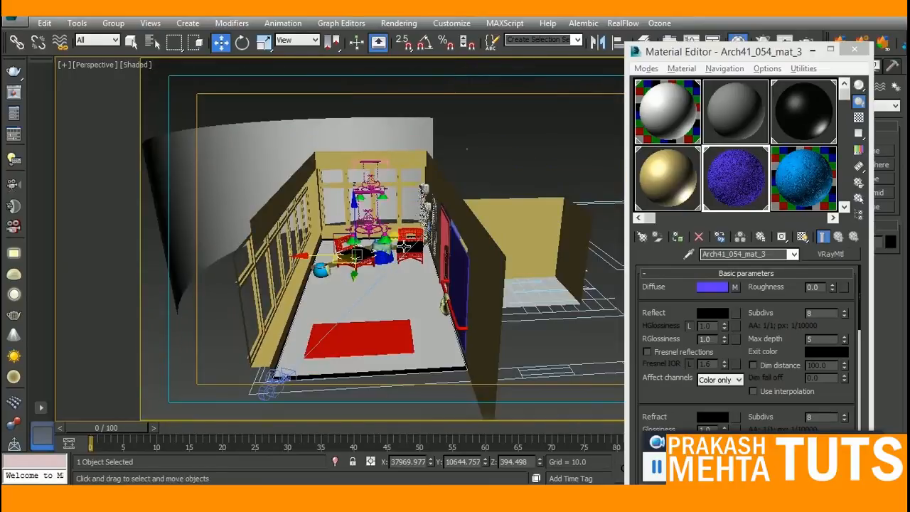
key(ctrl+a)
scroll(398, 249, up, 1)
scroll(398, 249, down, 4)
alt+middle_drag(398, 249, 370, 235)
Export the selected objects in gw::OBJ-Exporter format under the file name scene, replacing the existing file
click(20, 24)
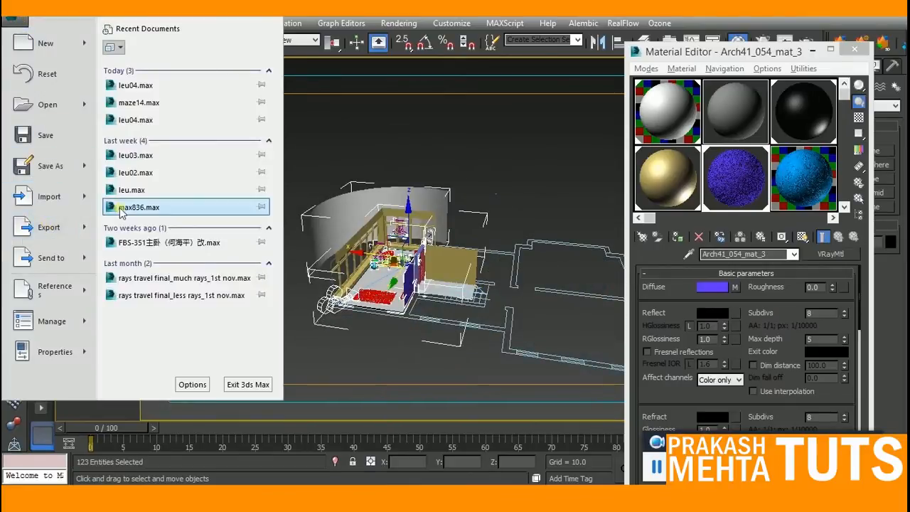
mouse_move(61, 226)
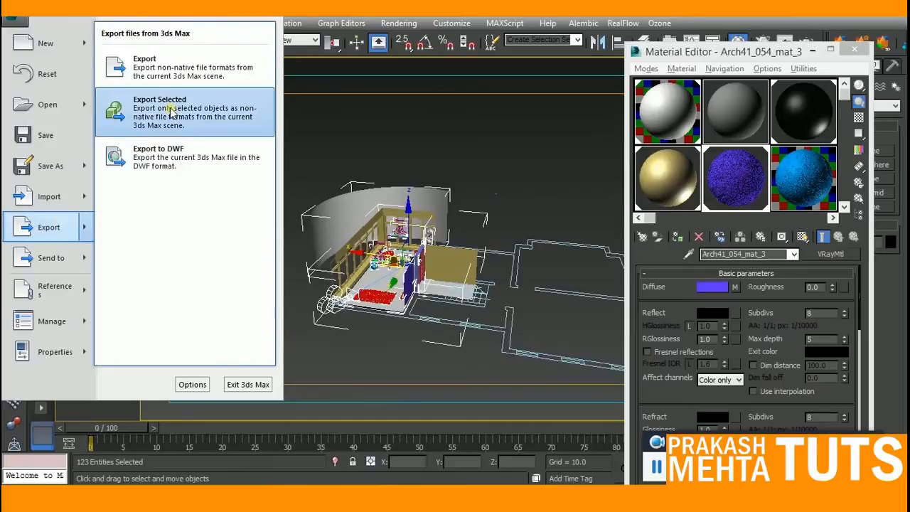
click(176, 128)
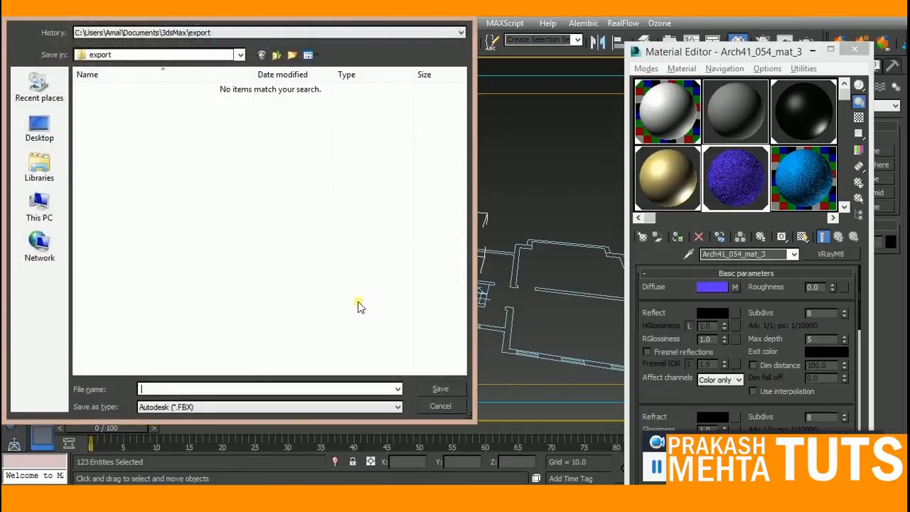
text(scene)
click(190, 411)
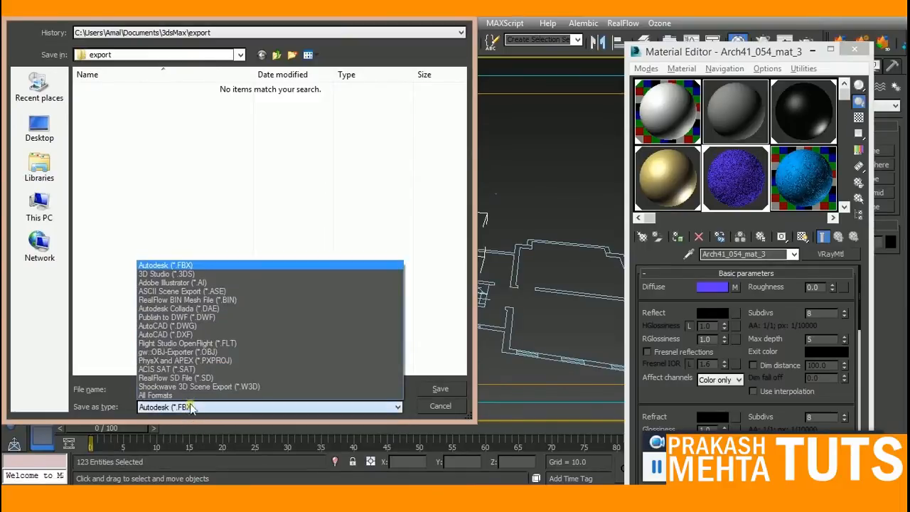
click(194, 352)
click(437, 389)
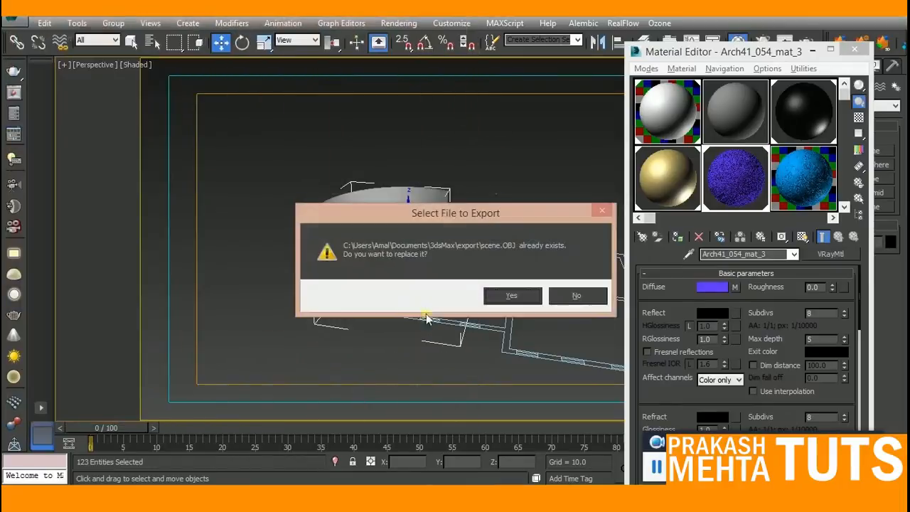
click(525, 296)
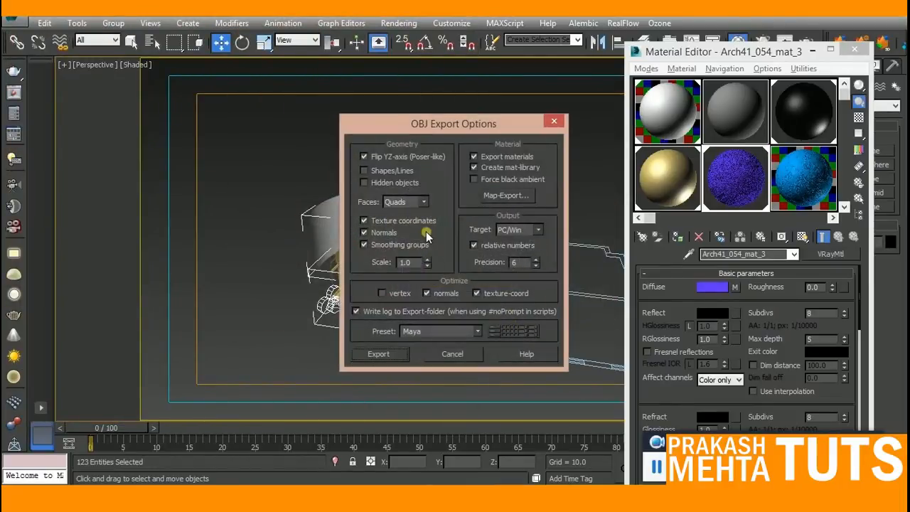
Run the OBJ export with the Maya preset, quad faces and materials included
drag(498, 123, 379, 64)
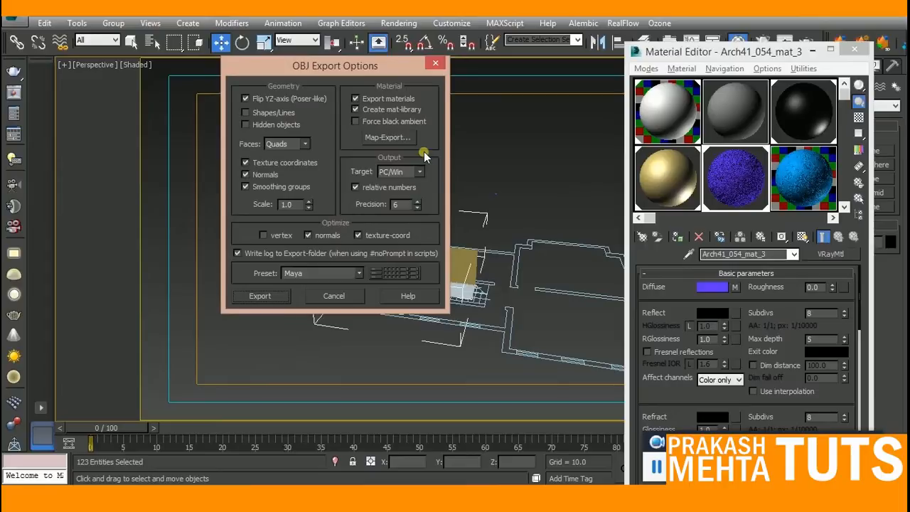
click(260, 295)
click(394, 272)
click(419, 254)
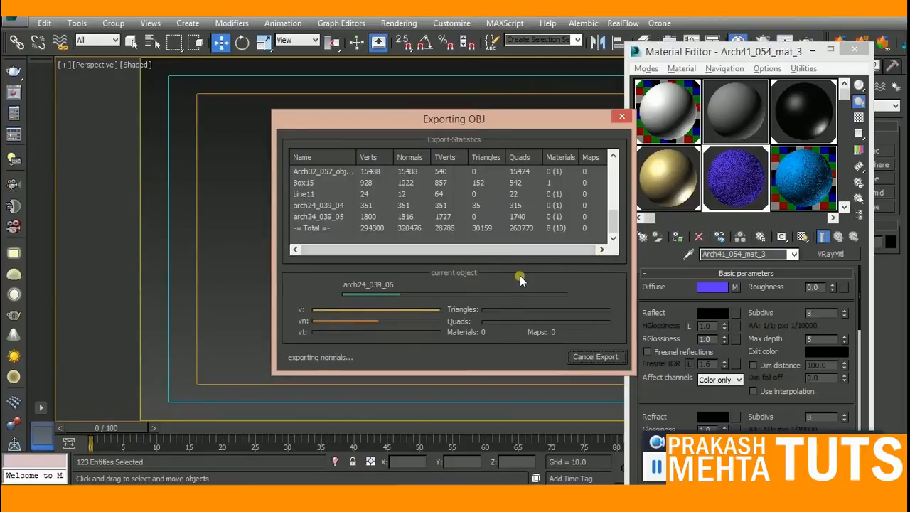
drag(451, 126, 183, 117)
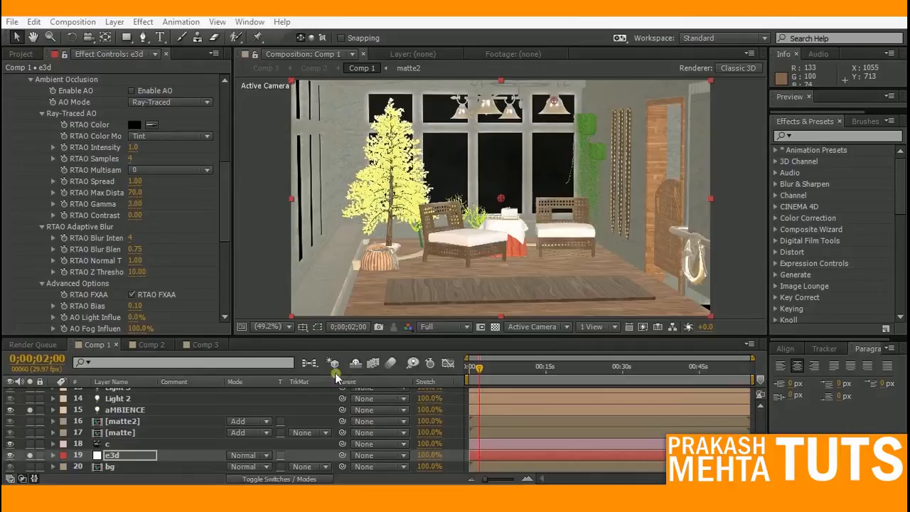
Switch to After Effects and open the Element Scene Setup for the e3d layer in Comp 1
click(119, 456)
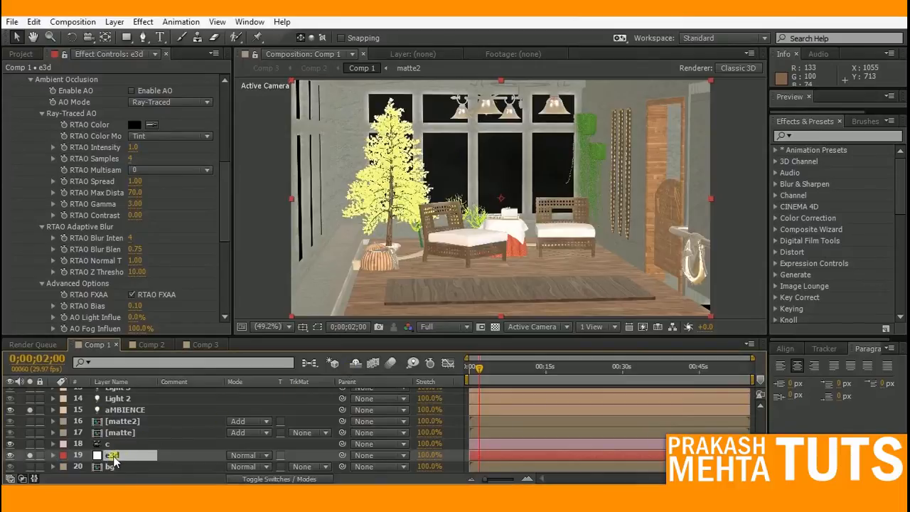
scroll(71, 192, up, 10)
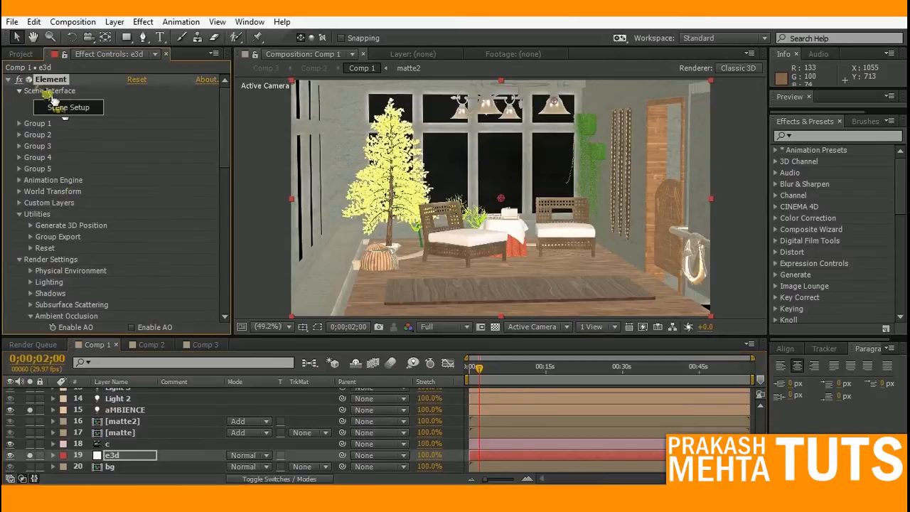
click(71, 111)
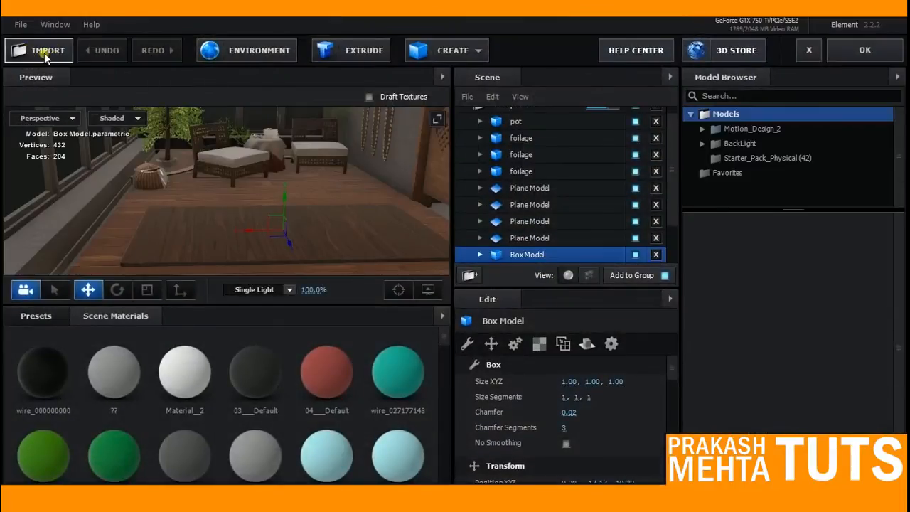
Look over the imported sunroom in the preview from the entrance, including the rug, mirror wall and windows
drag(258, 187, 317, 256)
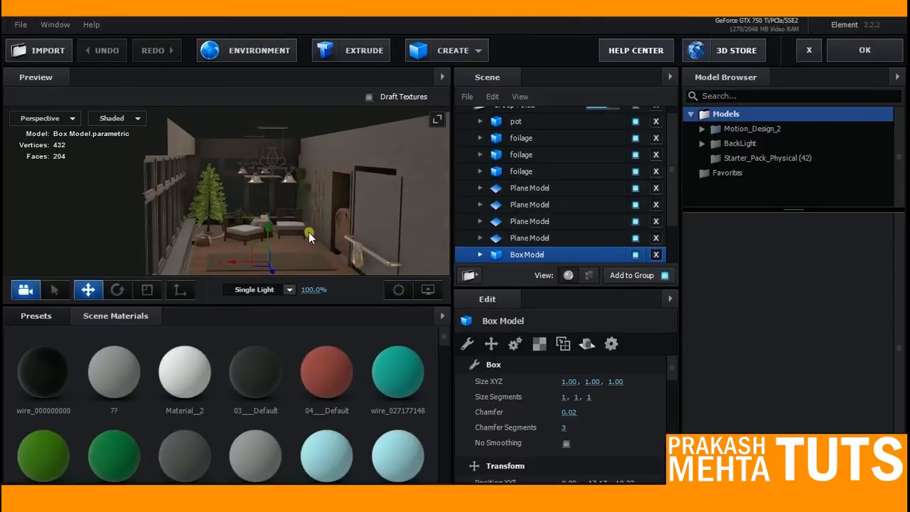
drag(309, 233, 310, 249)
middle_drag(307, 229, 297, 201)
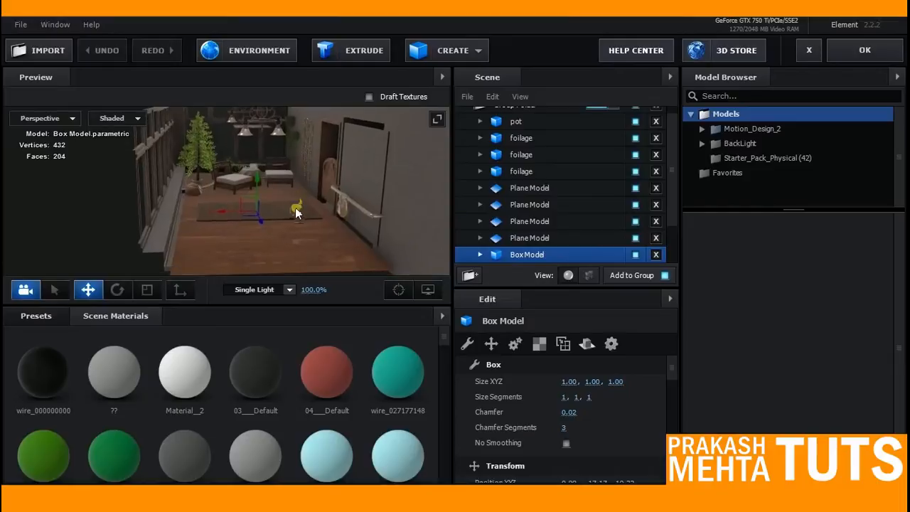
scroll(295, 210, up, 3)
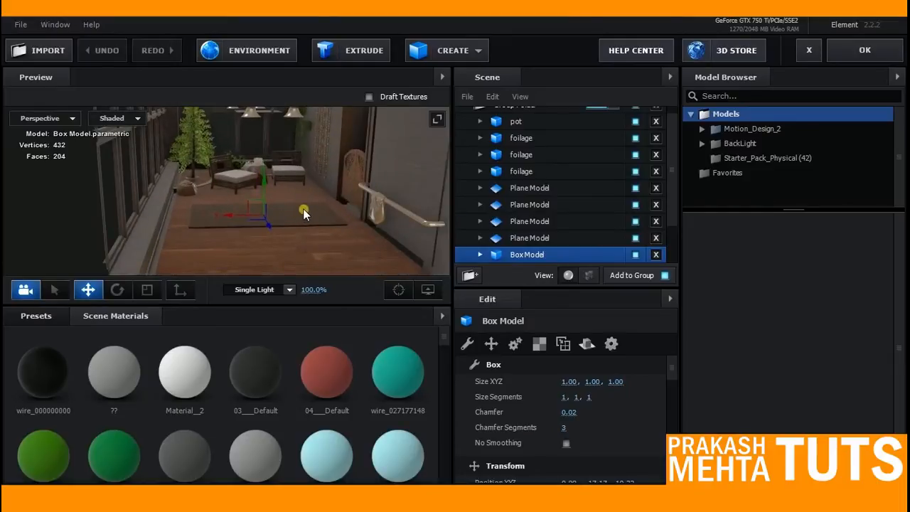
drag(304, 211, 306, 221)
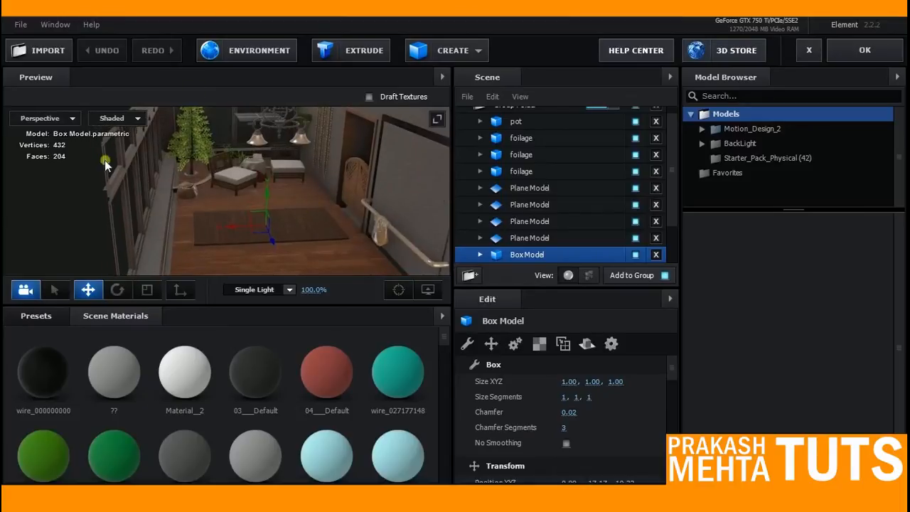
mouse_move(305, 210)
mouse_down()
mouse_move(286, 197)
mouse_move(297, 209)
mouse_up()
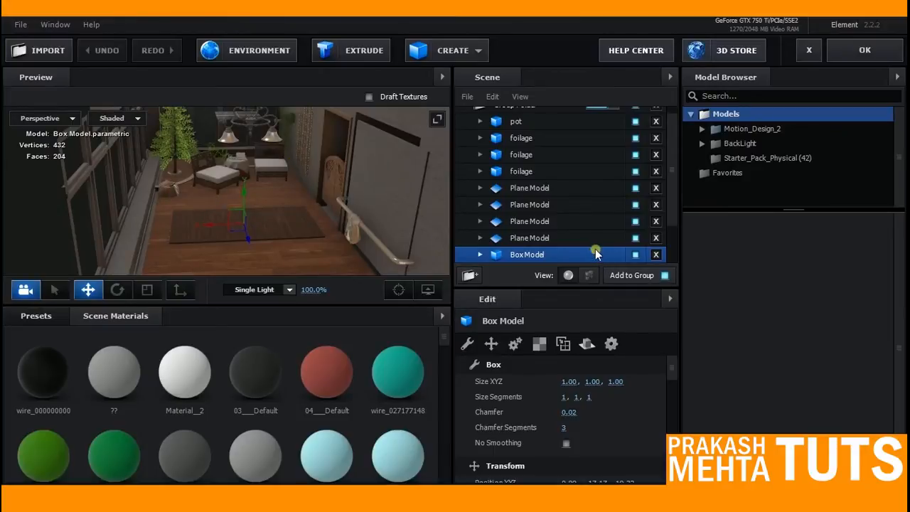
Expand the materials of the imported scene model and select wood_panel
scroll(488, 248, down, 3)
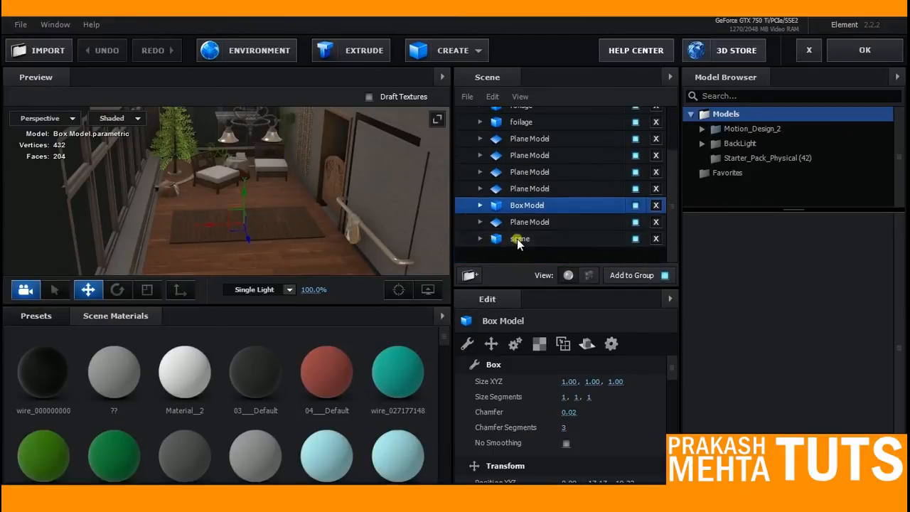
click(507, 239)
click(478, 239)
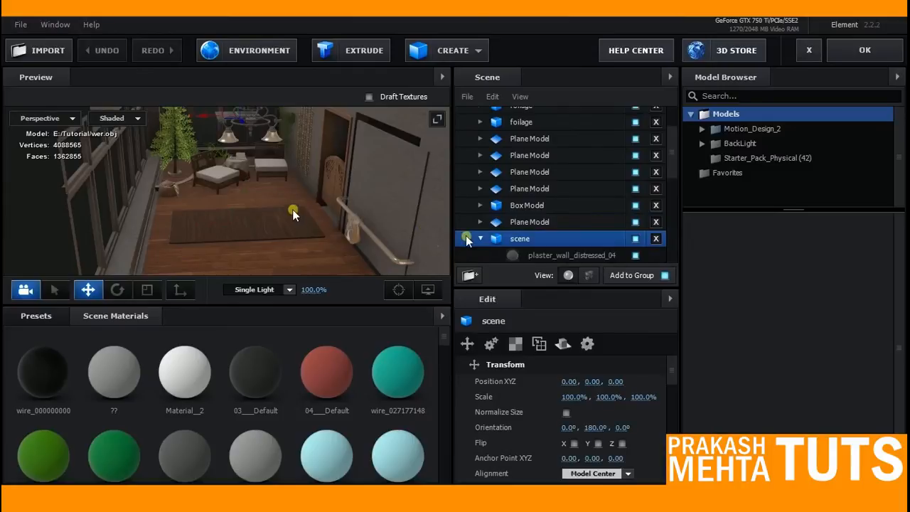
scroll(568, 220, down, 10)
click(548, 239)
Switch wood_panel, fabric_sheet_white and wood_bamboo off and back on to check which parts each material covers
drag(320, 208, 277, 239)
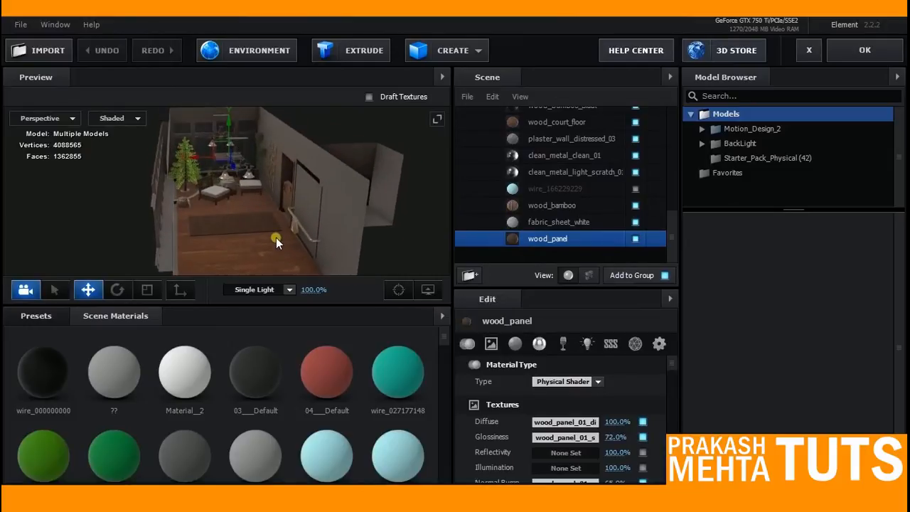
click(638, 239)
click(638, 239)
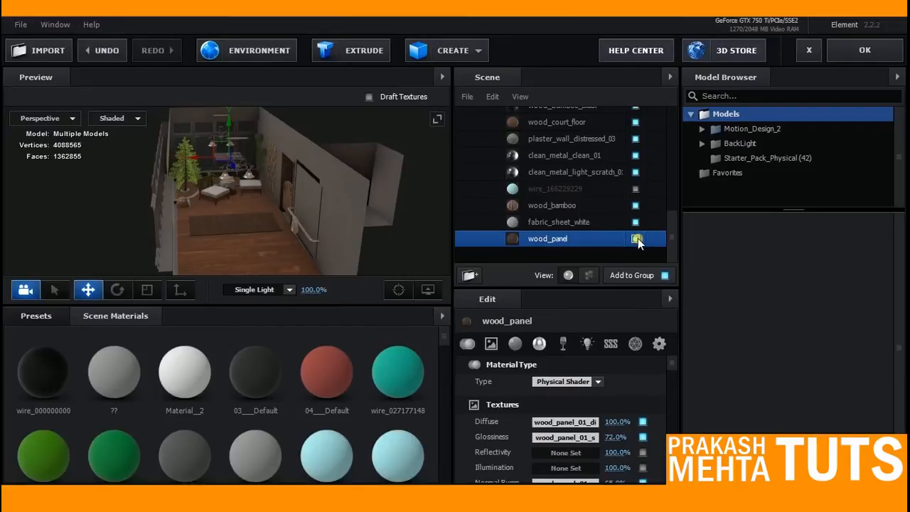
click(636, 221)
click(635, 222)
click(635, 206)
drag(180, 202, 181, 203)
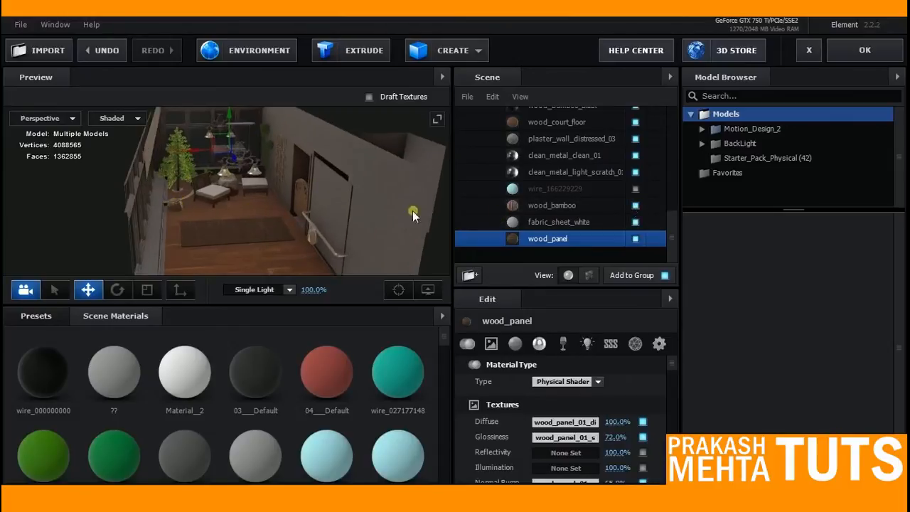
Check the other materials of the scene model, and examine the reference render of the sunroom in the photo viewer
scroll(618, 190, up, 3)
scroll(627, 167, up, 3)
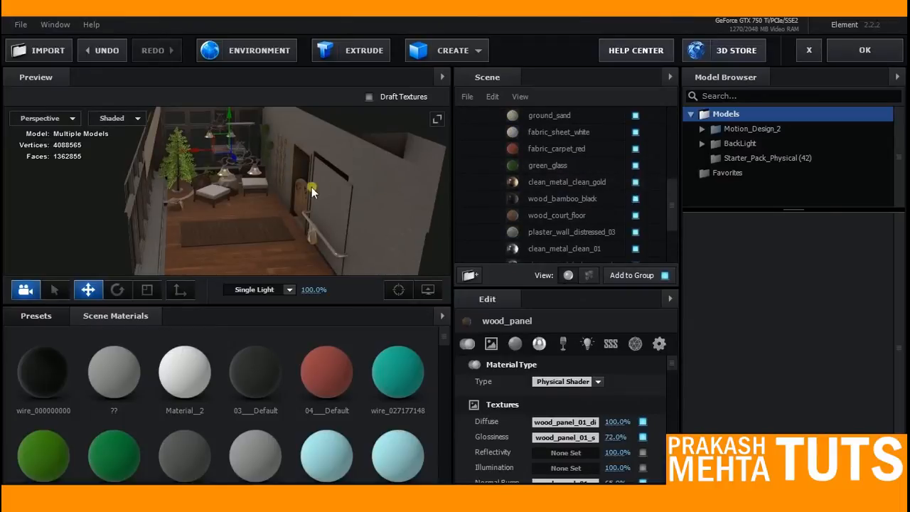
drag(277, 204, 300, 186)
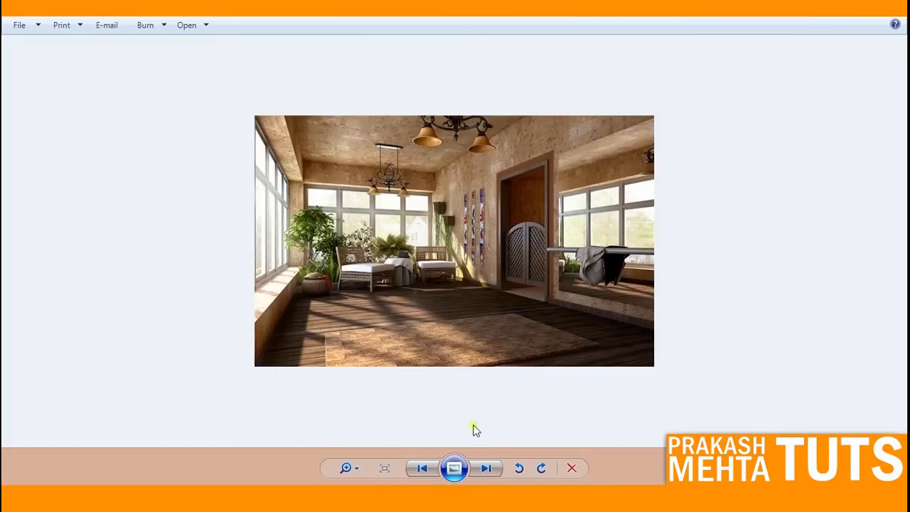
scroll(559, 190, up, 3)
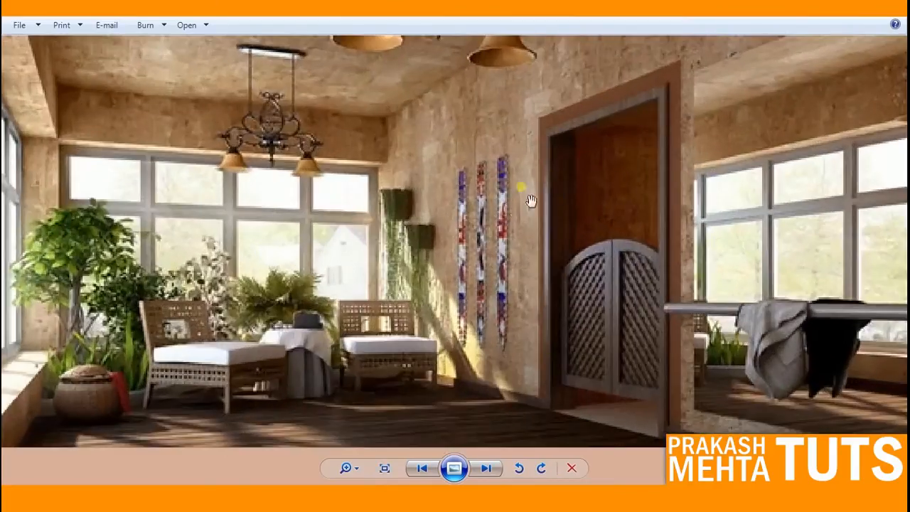
scroll(497, 233, down, 3)
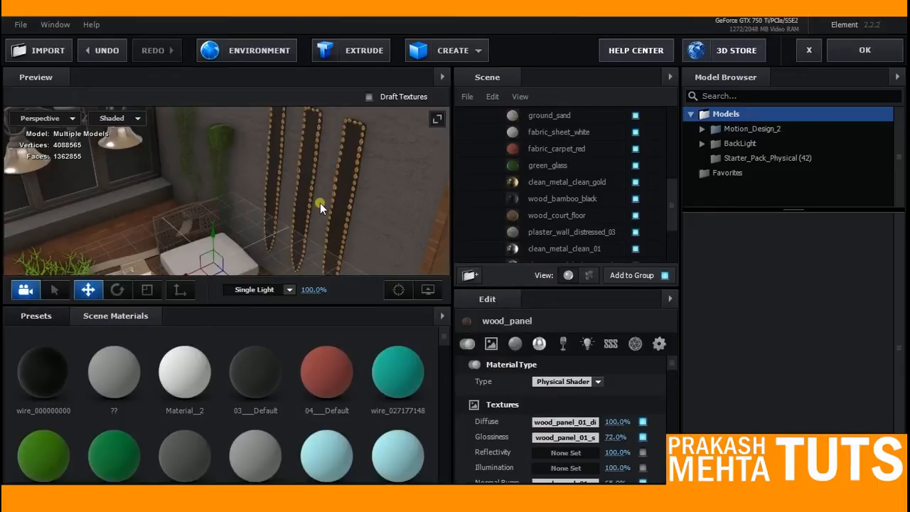
Inspect the wall hangings, rug, floor and window area of the room in the Element preview
drag(320, 202, 223, 187)
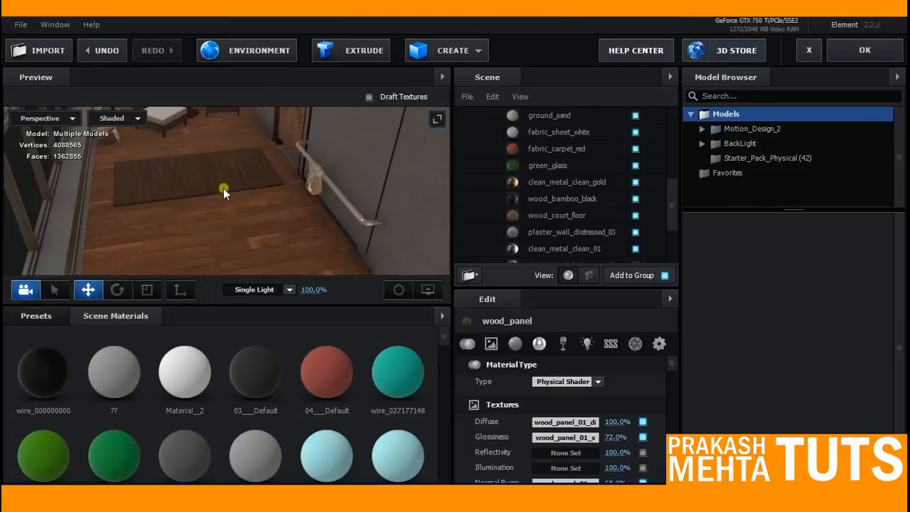
drag(193, 192, 145, 203)
drag(316, 184, 269, 217)
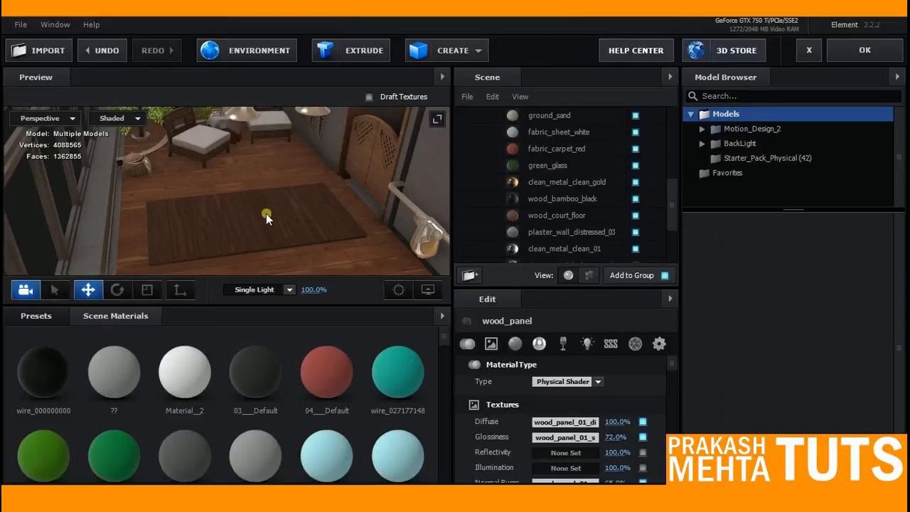
drag(241, 169, 204, 226)
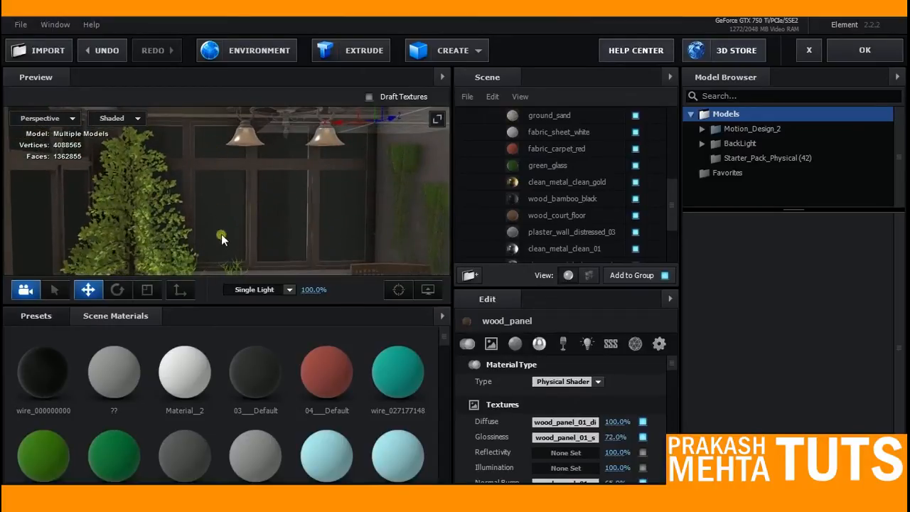
Collapse the scene model, select the Plane Model directly above the Box Model, and display the primitives available for creation
scroll(621, 210, up, 3)
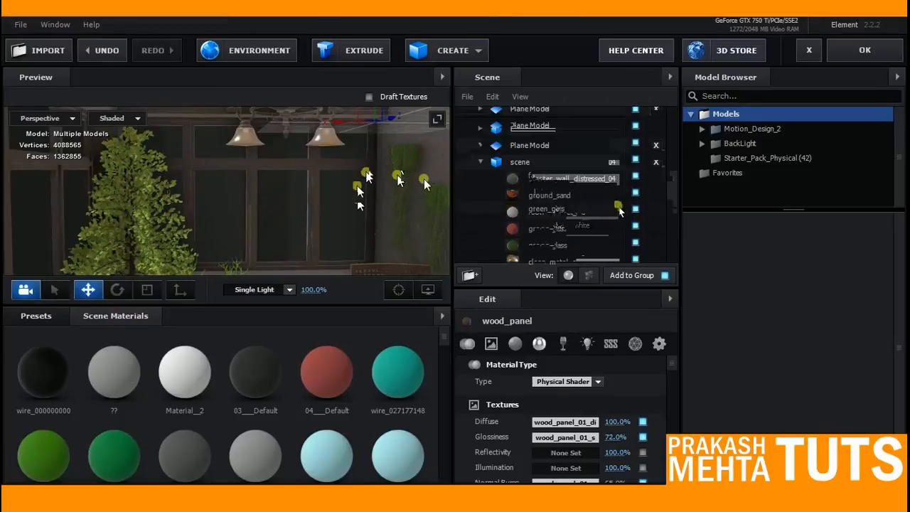
click(488, 173)
scroll(548, 182, up, 3)
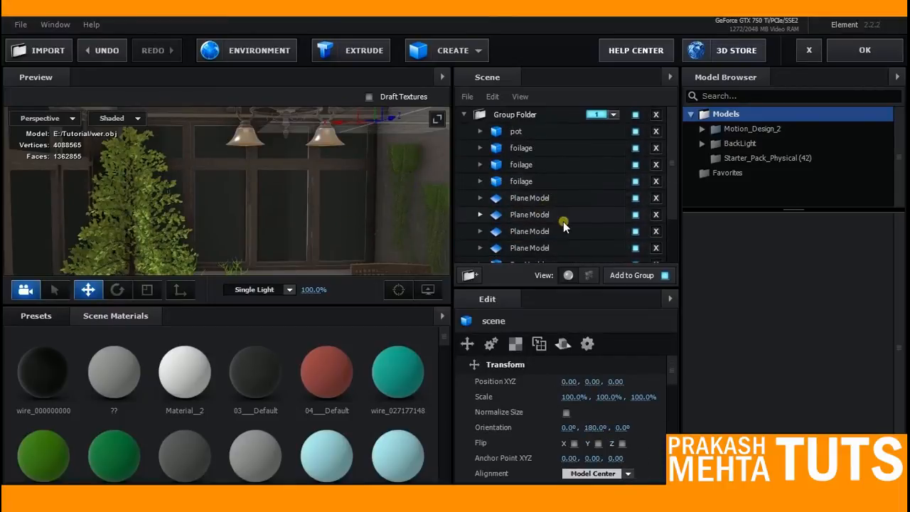
scroll(562, 227, down, 2)
click(561, 199)
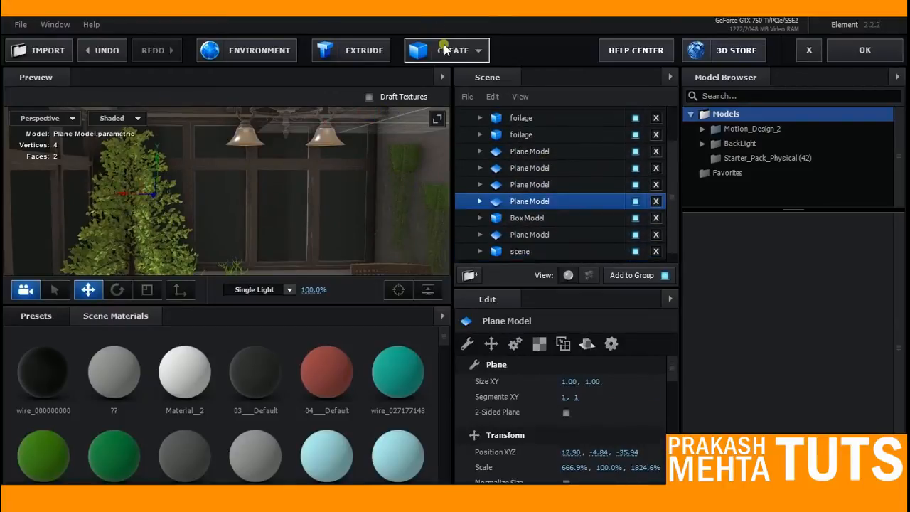
click(445, 50)
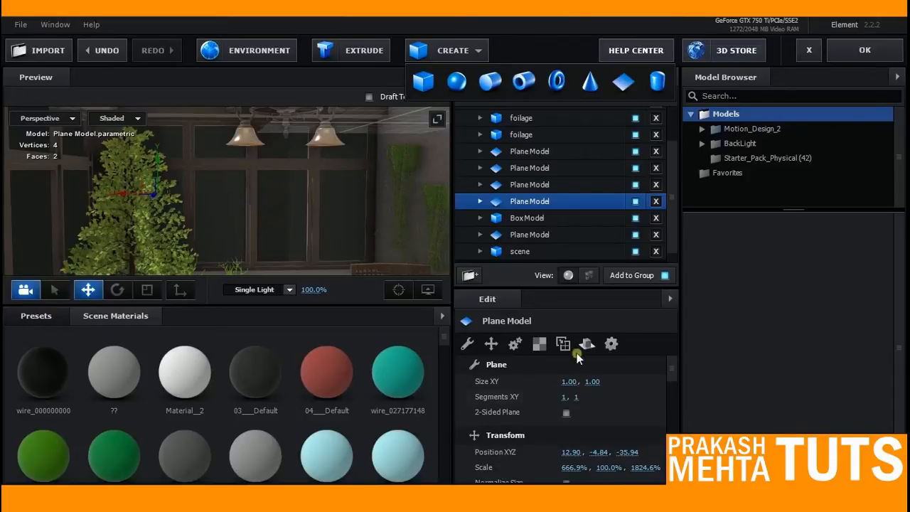
Expand the selected Plane Model and review the Advanced settings of its Default material, including Force Opacity
scroll(576, 392, down, 5)
click(481, 202)
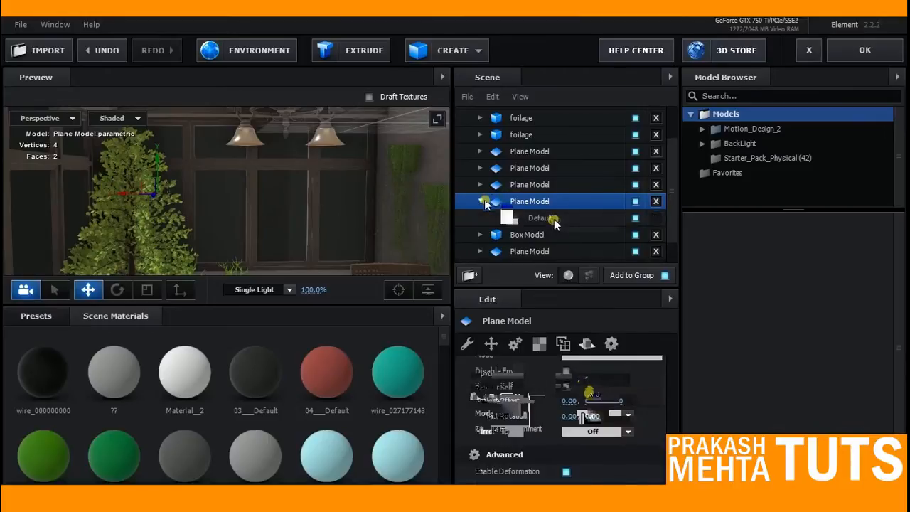
click(541, 218)
scroll(540, 413, down, 10)
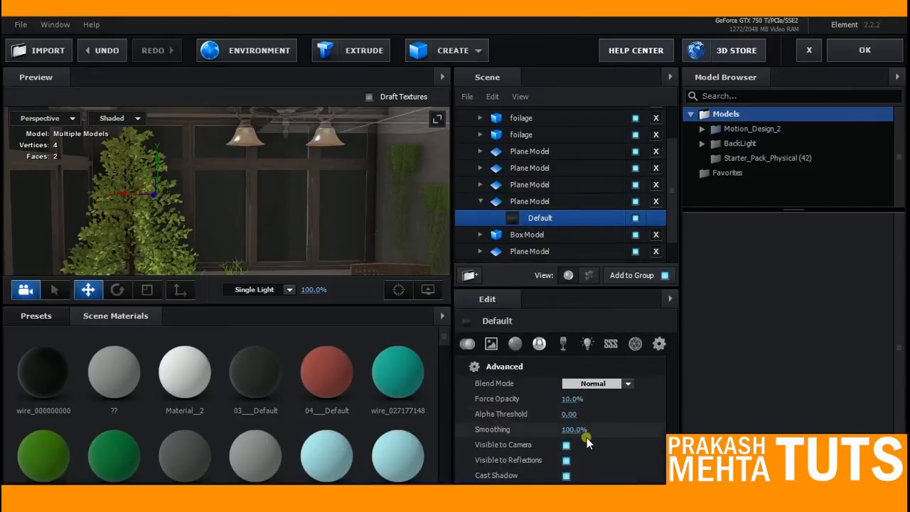
Toggle the visibility of the three Plane Models below the foilage models to check which parts of the room they form
click(635, 185)
click(635, 169)
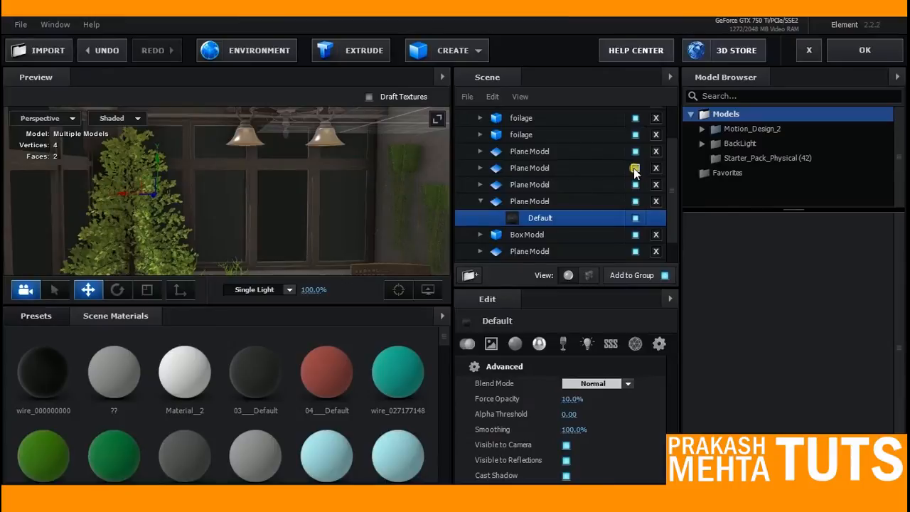
click(635, 169)
click(636, 152)
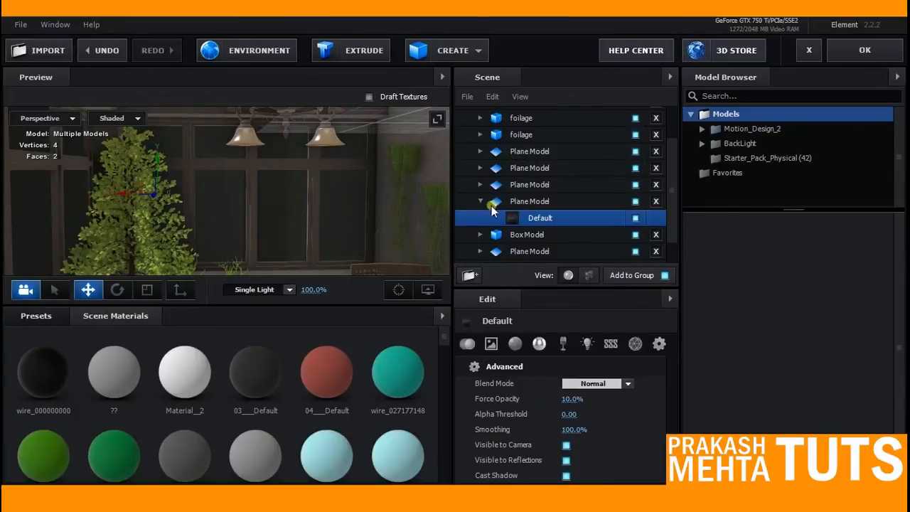
Select the lowest foilage model and view its plants from above, around the chairs and table
click(523, 135)
drag(341, 228, 302, 154)
drag(279, 233, 242, 221)
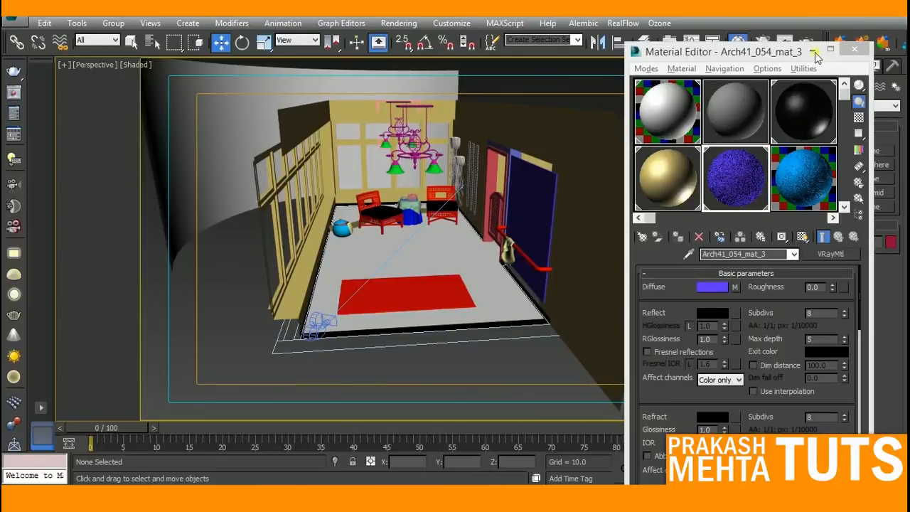
Switch to 3ds Max, put away the Material Editor, and display the Favorite Plants of the AEC Extended Foliage tool
click(854, 49)
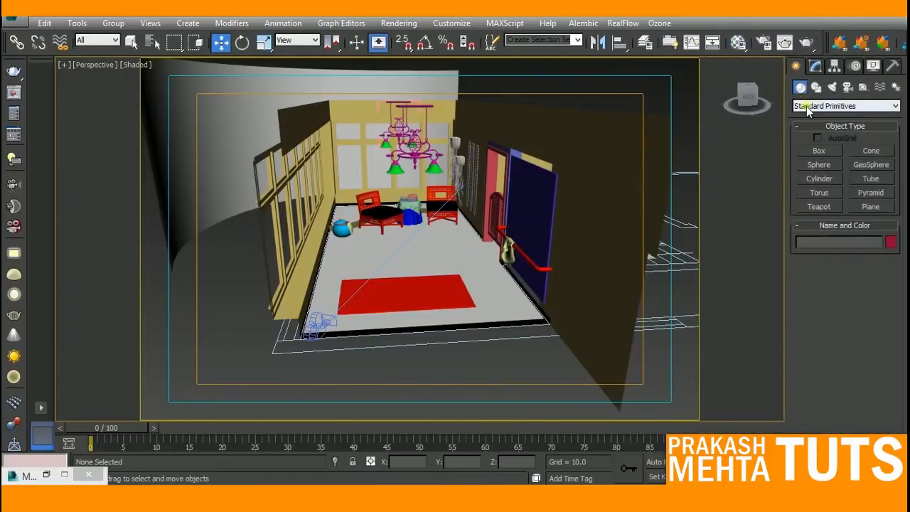
click(811, 106)
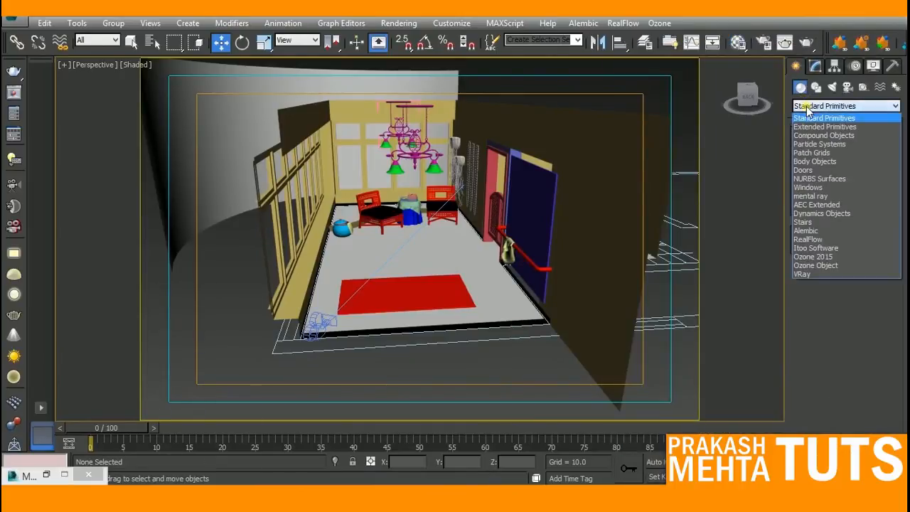
click(824, 205)
click(819, 151)
drag(890, 277, 893, 365)
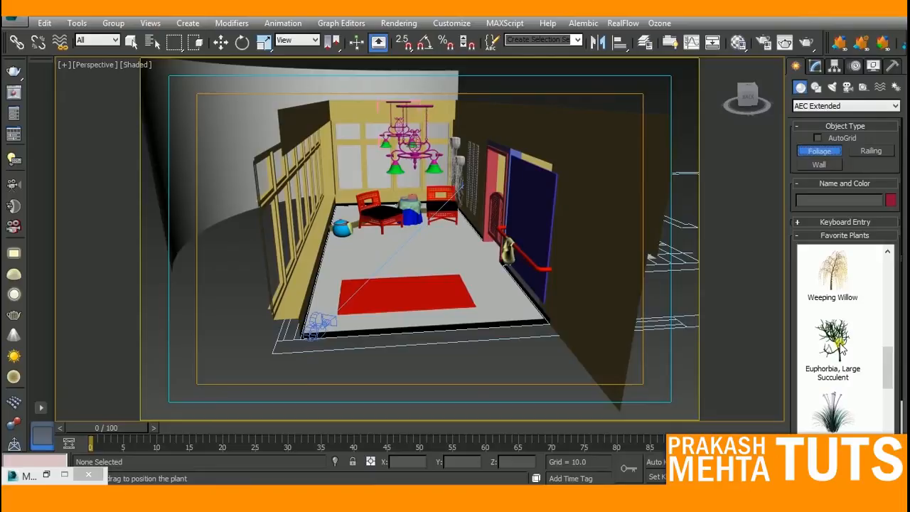
Place a Euphorbia, Large Succulent plant on the room's floor and move it onto the red rug
click(839, 340)
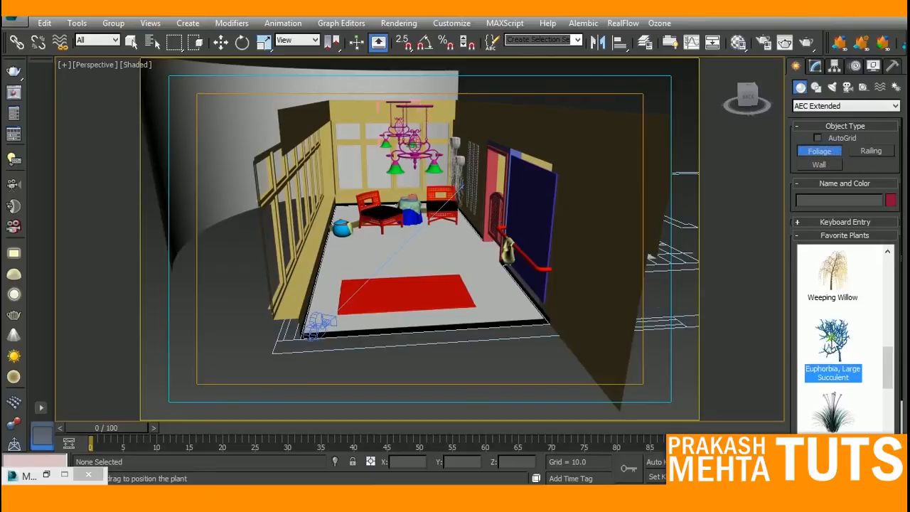
click(510, 303)
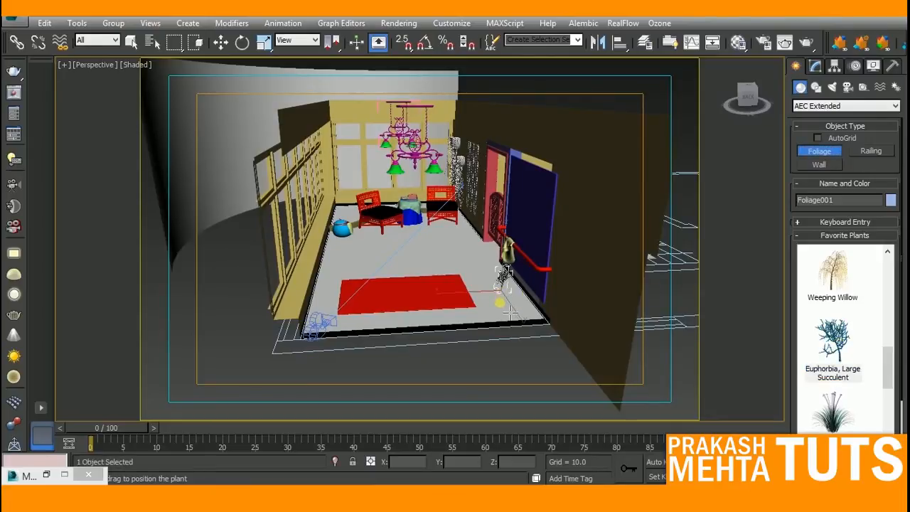
key(w)
drag(498, 312, 396, 311)
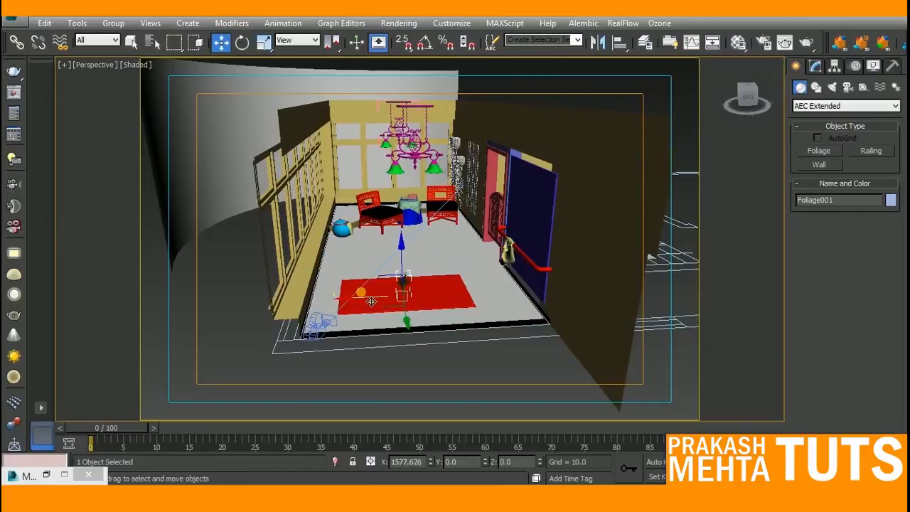
key(z)
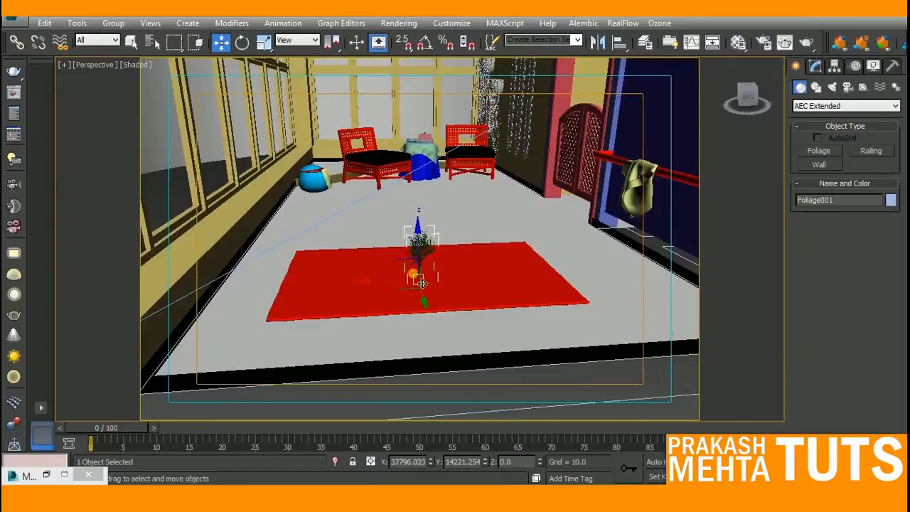
Convert the foliage plant on the rug to an Editable Mesh
right_click(415, 258)
mouse_move(492, 385)
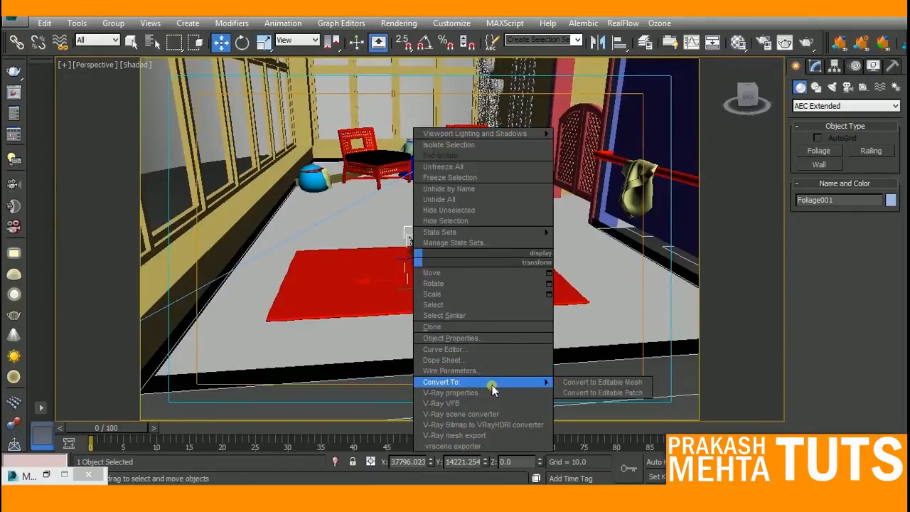
click(587, 381)
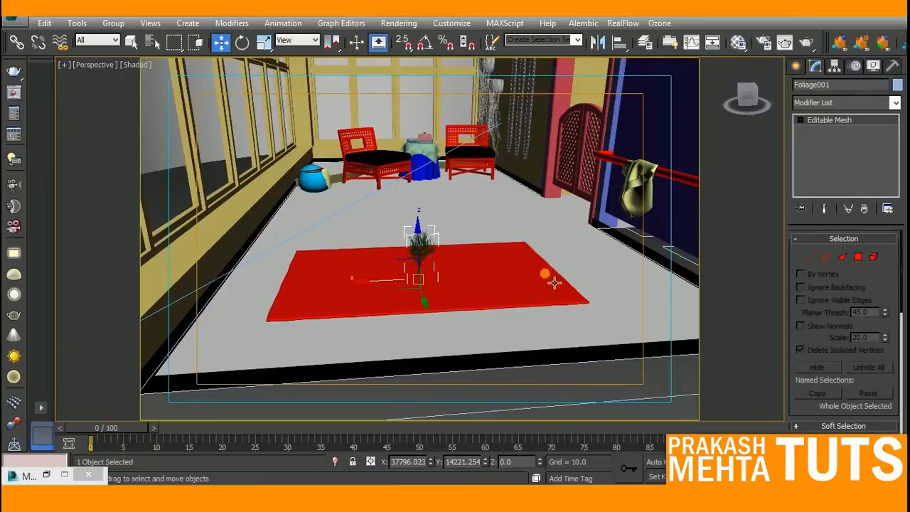
Reselect the foliage mesh on the rug and scale it up
click(585, 275)
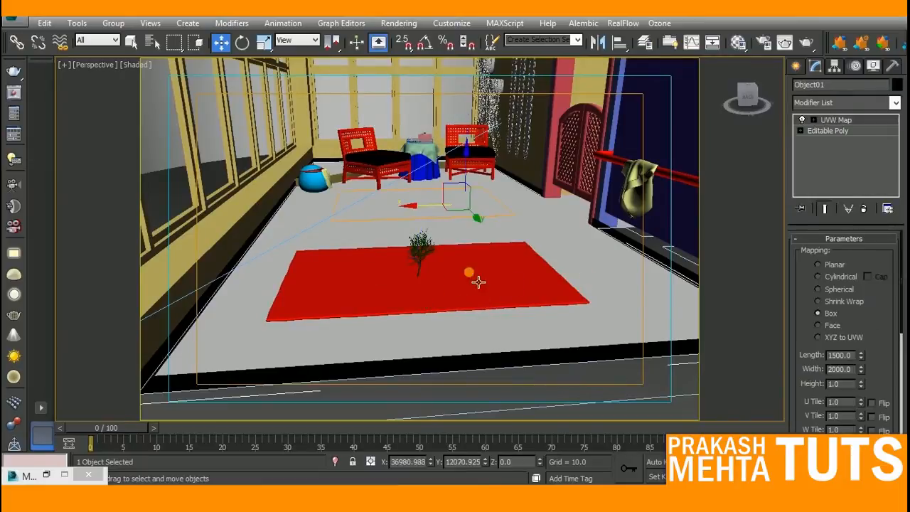
click(427, 259)
click(437, 266)
click(433, 269)
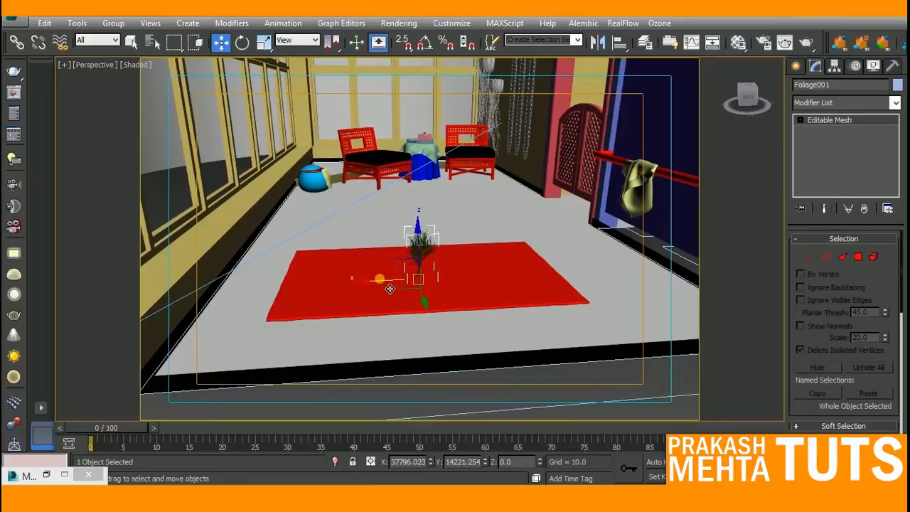
key(r)
drag(414, 278, 417, 233)
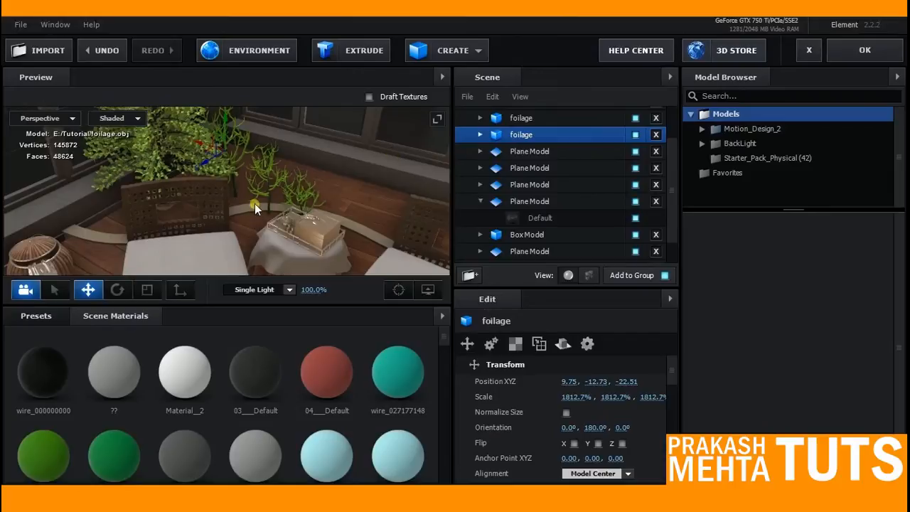
Switch back to Element, inspect the plants behind the chairs and table, and toggle the visibility of the two upper foilage models
drag(327, 218, 317, 227)
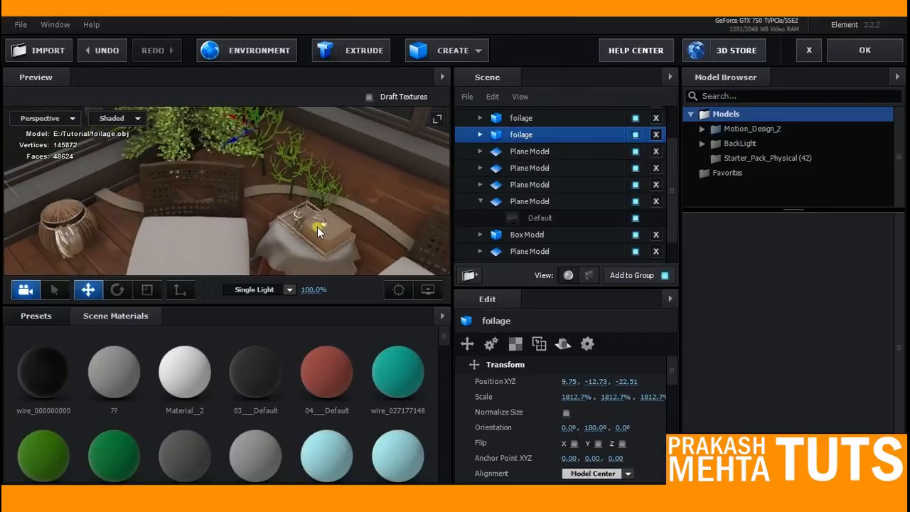
drag(276, 191, 325, 175)
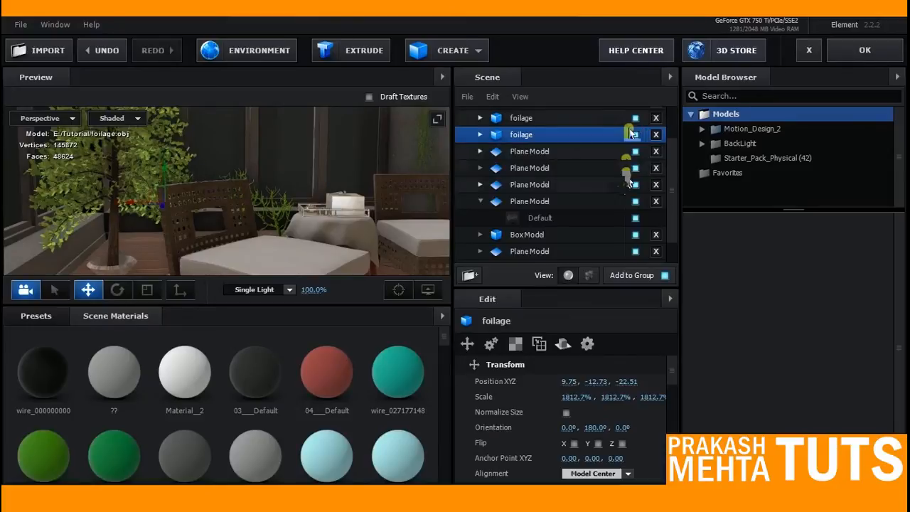
scroll(617, 184, up, 2)
click(637, 165)
click(636, 149)
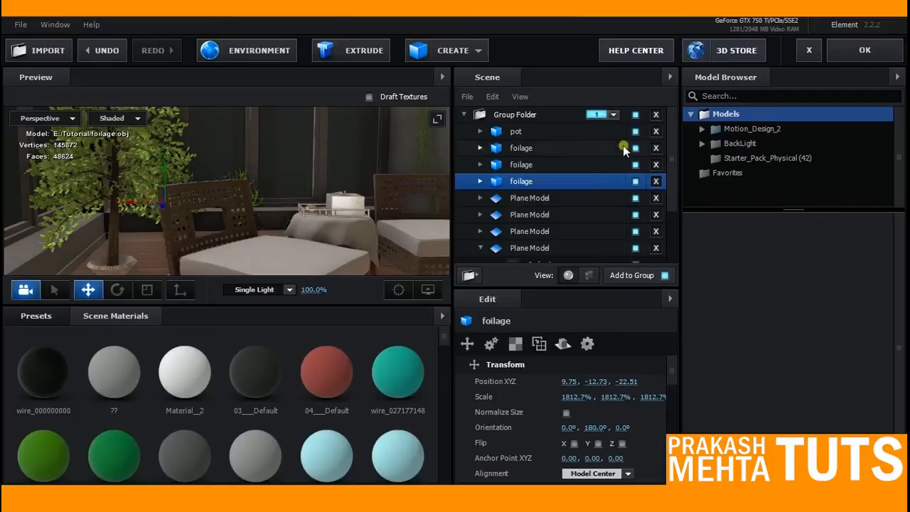
drag(225, 155, 269, 213)
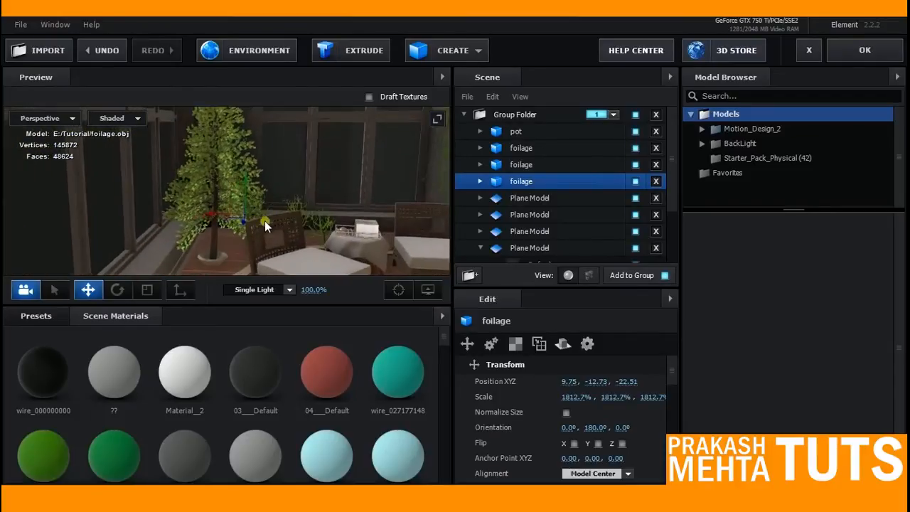
Examine the pot model's materials by toggling wood_tree_bark_04, wood_tree_bark_03 and wood_tree_bark_02, and select the Leaves material
click(635, 131)
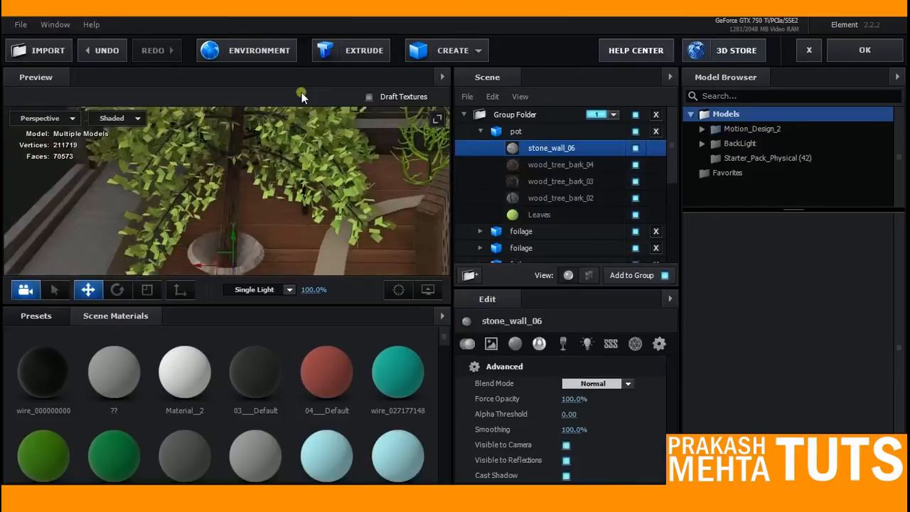
drag(302, 92, 242, 280)
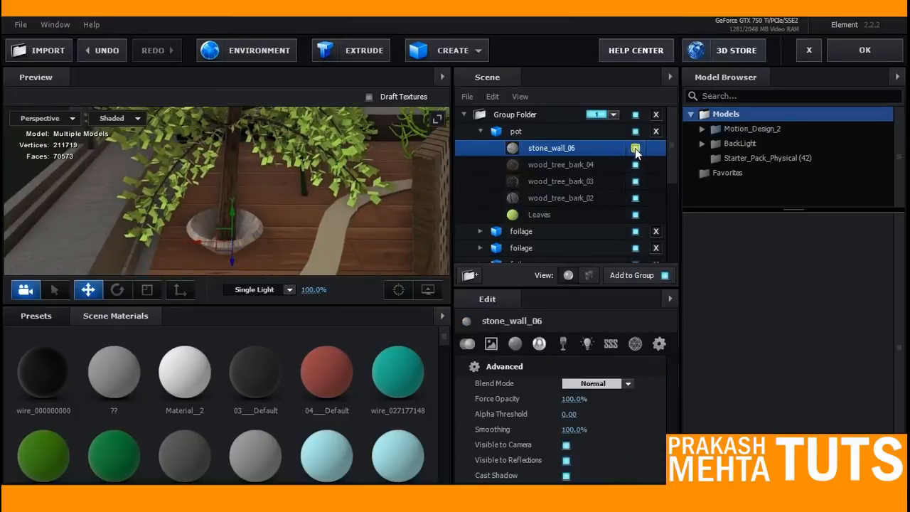
click(638, 166)
click(637, 166)
click(595, 181)
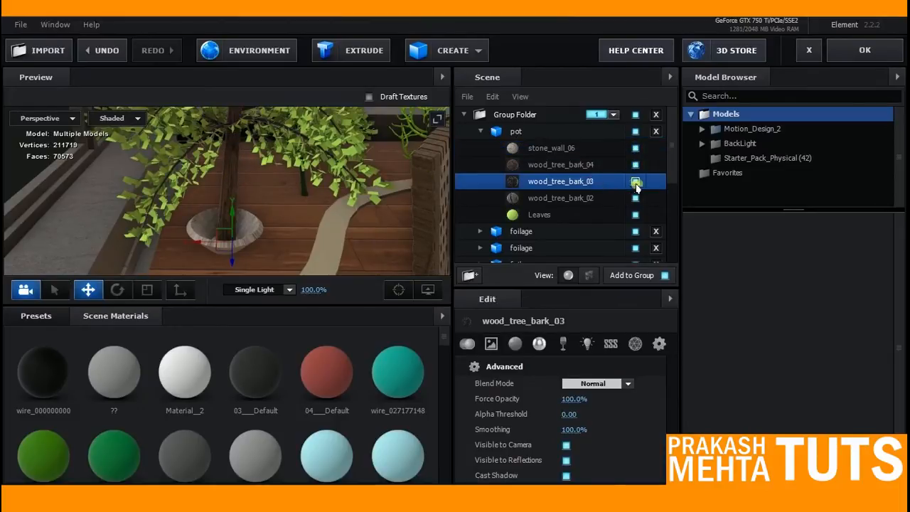
click(635, 182)
click(636, 182)
click(637, 200)
click(636, 200)
click(611, 214)
Inspect the potted tree, the small plants and the seating area by the windows in the Element preview
drag(391, 179, 323, 219)
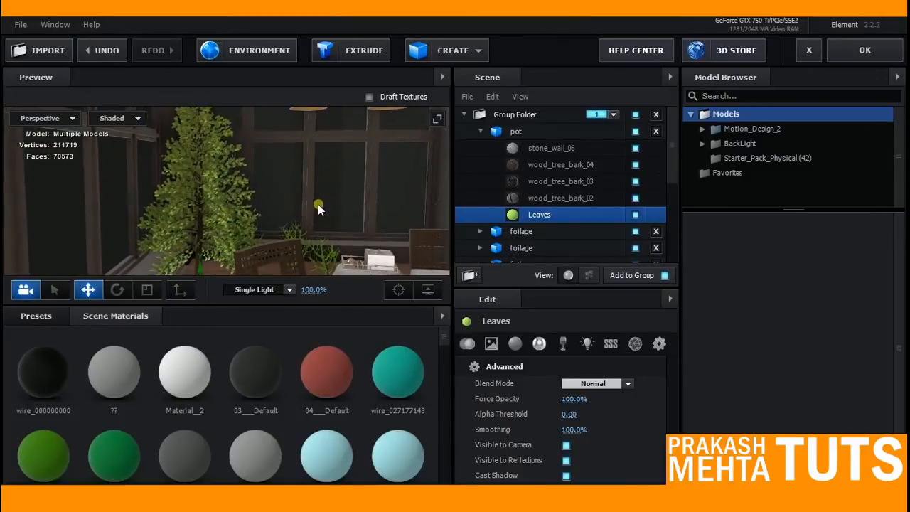
drag(328, 193, 300, 207)
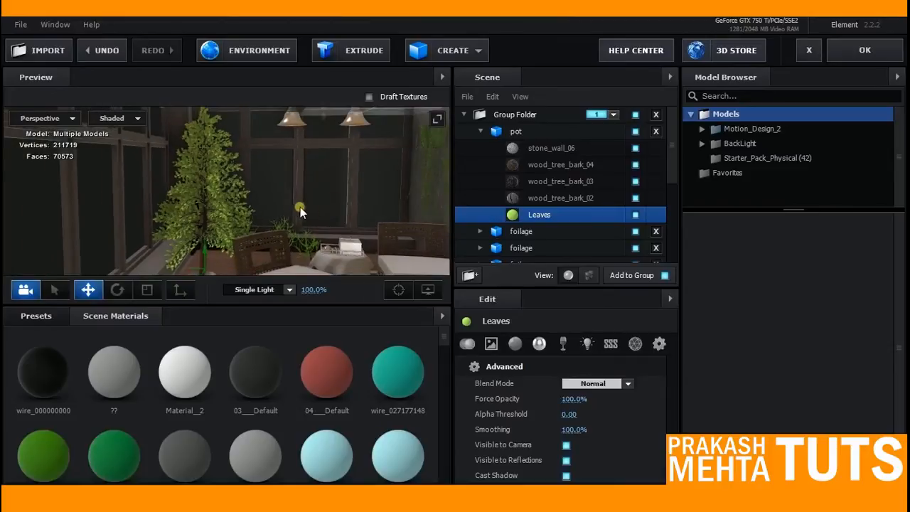
scroll(228, 207, up, 5)
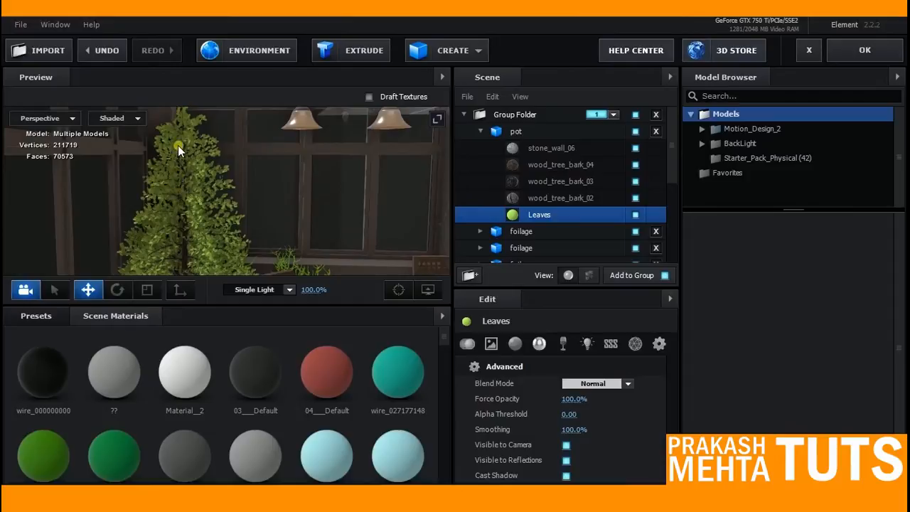
drag(175, 139, 246, 199)
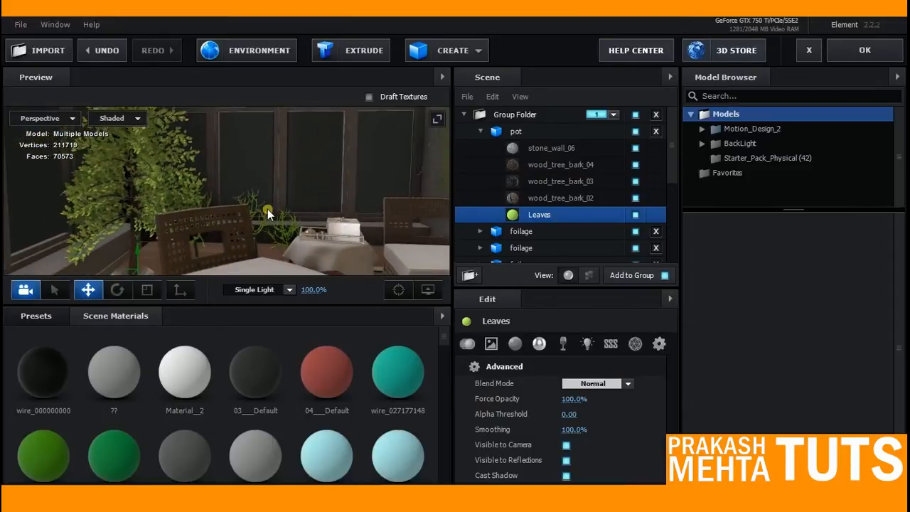
drag(267, 209, 242, 199)
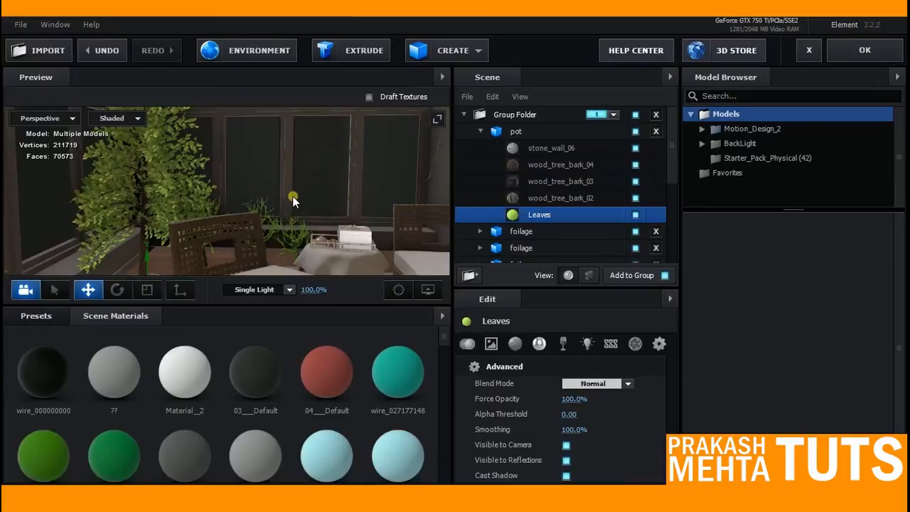
drag(265, 196, 255, 206)
click(200, 237)
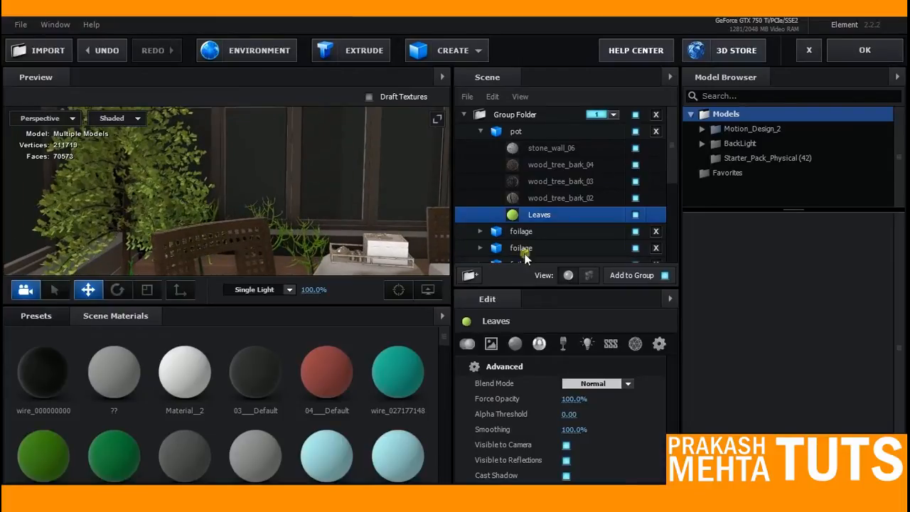
Review the Leaves material's Subsurface Scattering settings, including Enable and Scatter Color, and examine the tree's leaves up close
click(481, 241)
scroll(535, 223, down, 2)
scroll(533, 400, down, 3)
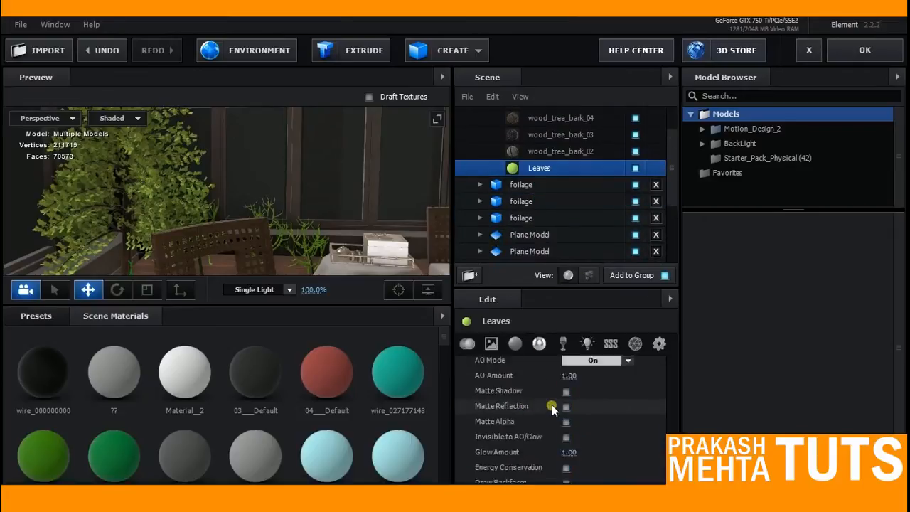
scroll(551, 405, up, 10)
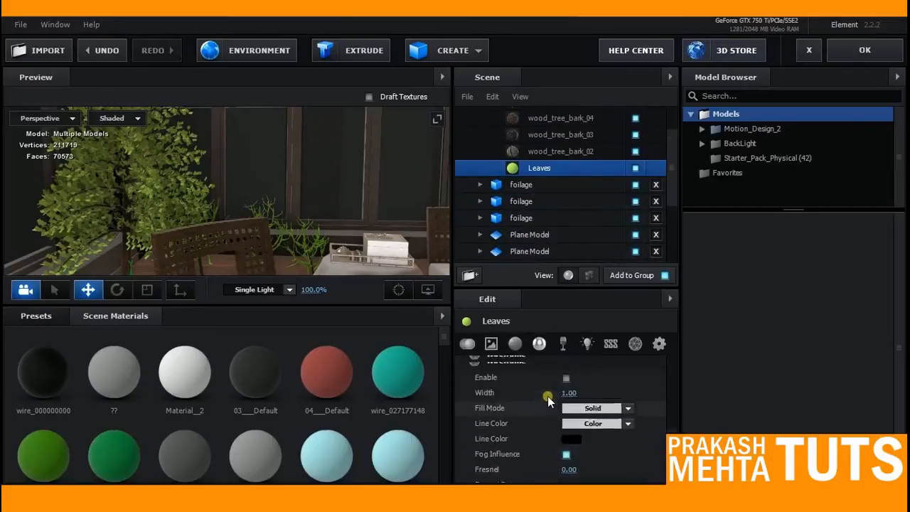
scroll(548, 394, up, 1)
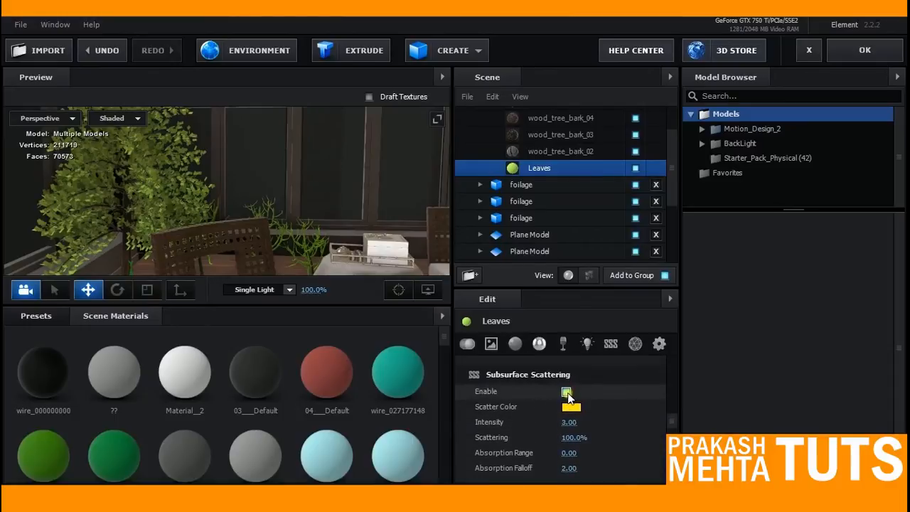
click(563, 392)
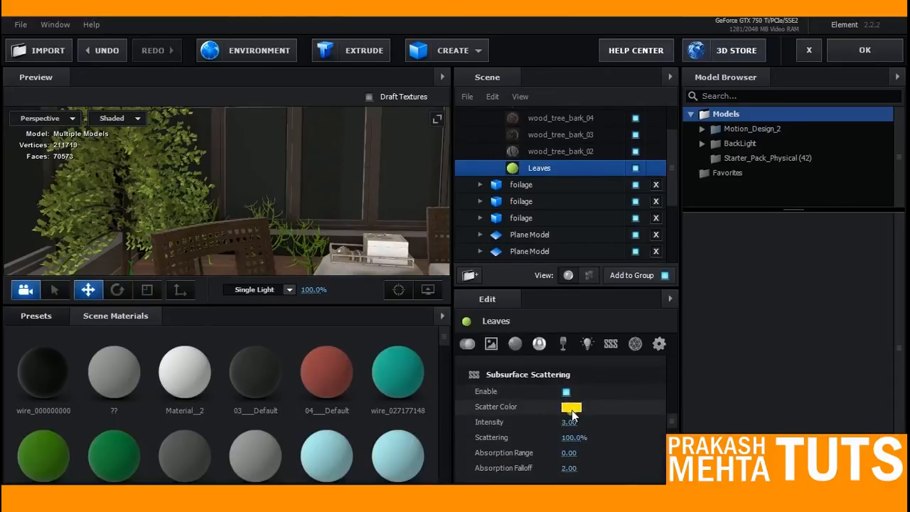
click(581, 216)
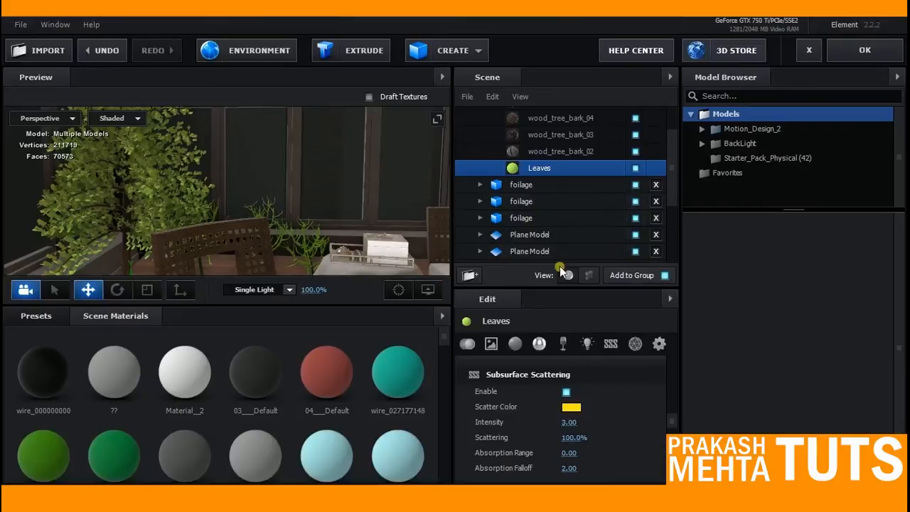
scroll(145, 186, up, 5)
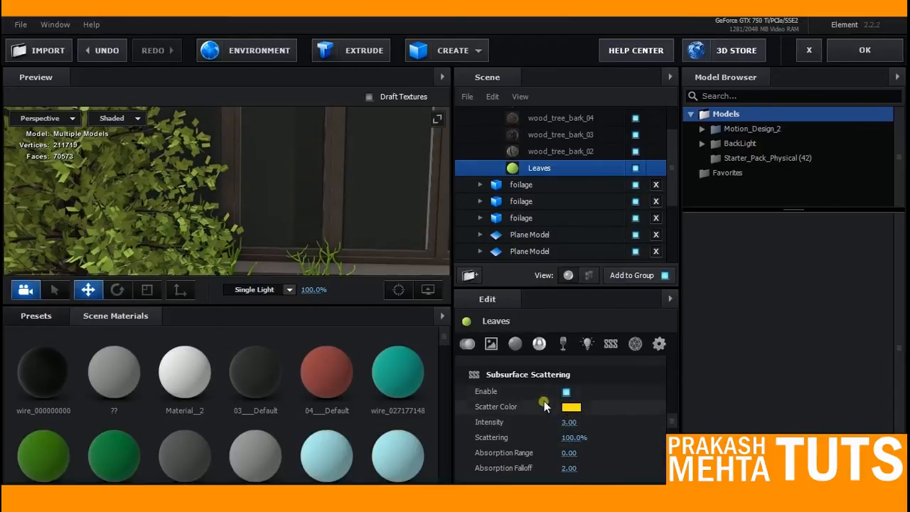
scroll(239, 197, down, 2)
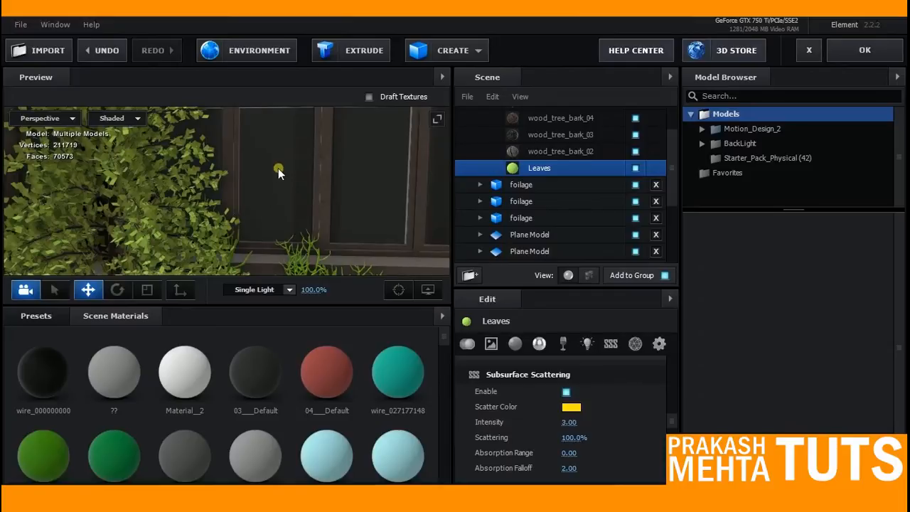
Browse the Pro_Shaders_2 material preset categories, from Brick through Wood
scroll(278, 171, down, 10)
scroll(280, 185, down, 10)
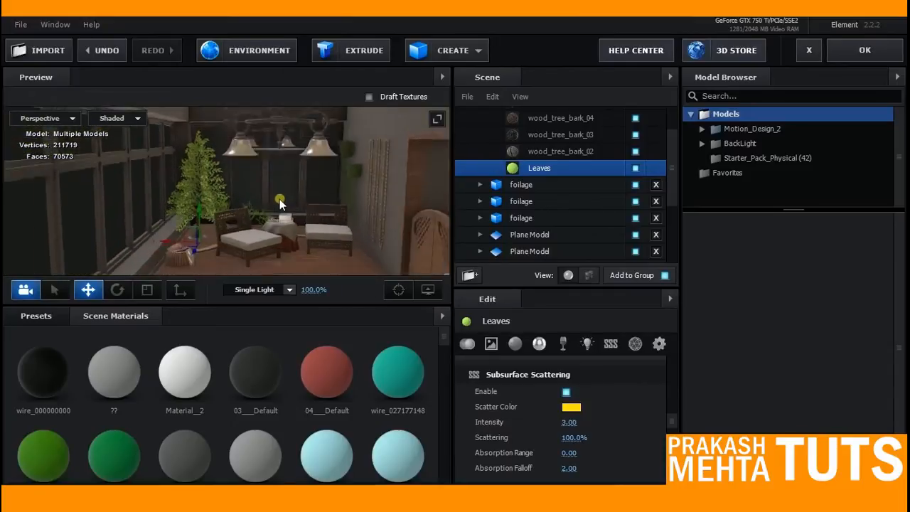
drag(284, 211, 254, 222)
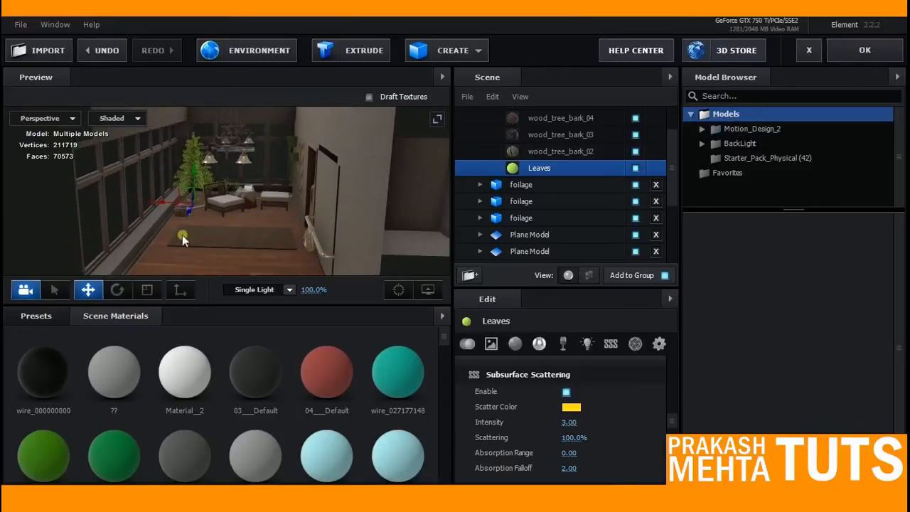
click(43, 315)
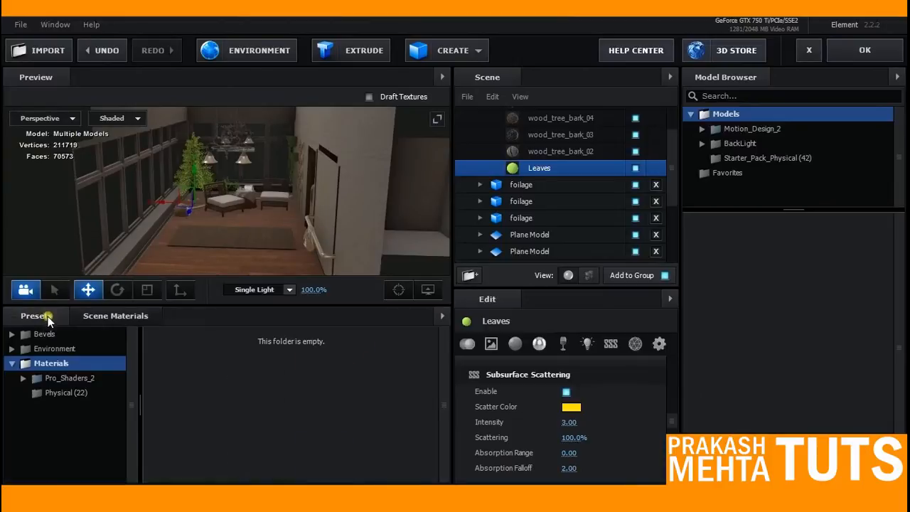
click(63, 378)
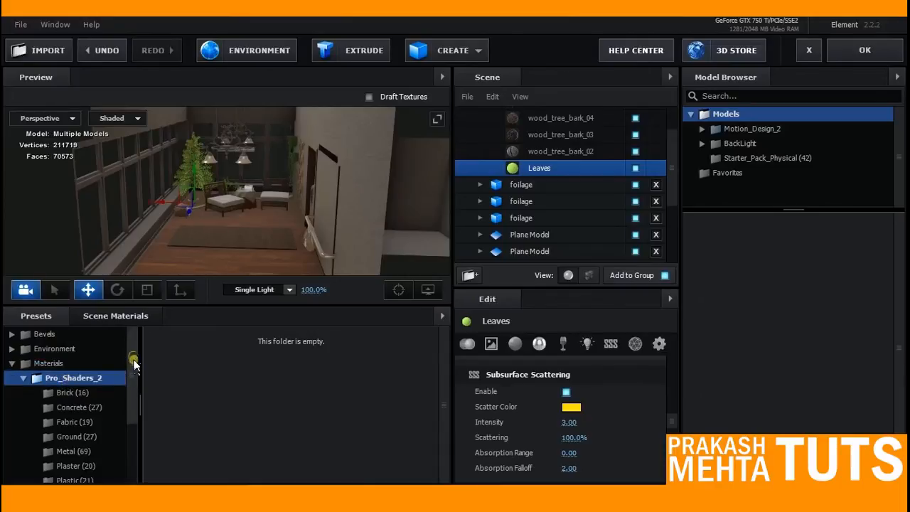
drag(134, 355, 134, 335)
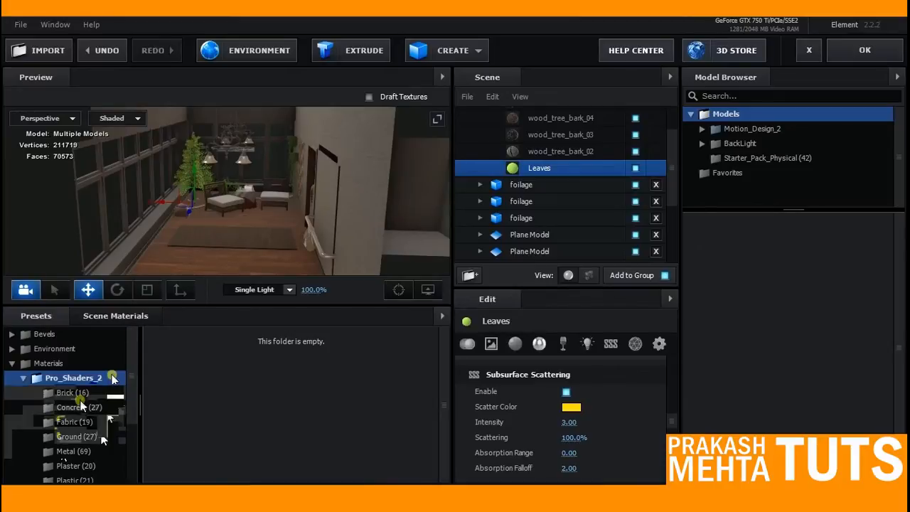
scroll(82, 398, down, 2)
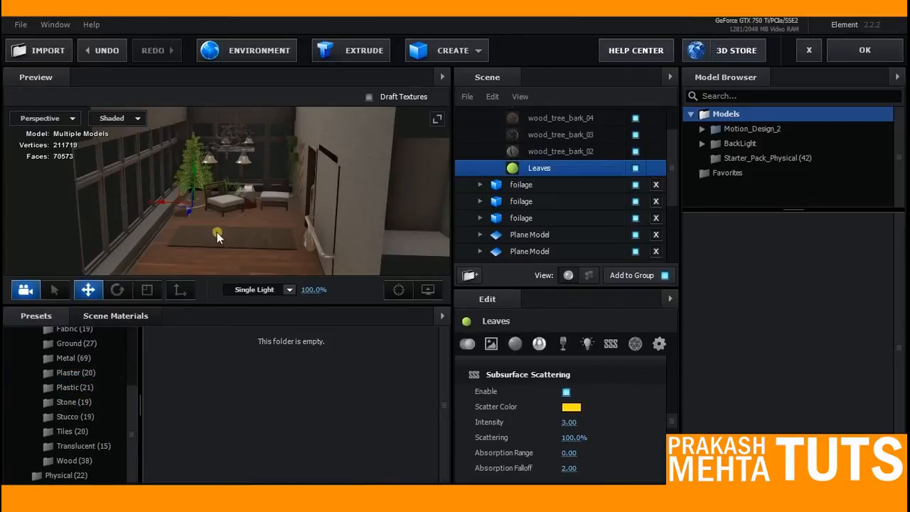
scroll(478, 158, up, 3)
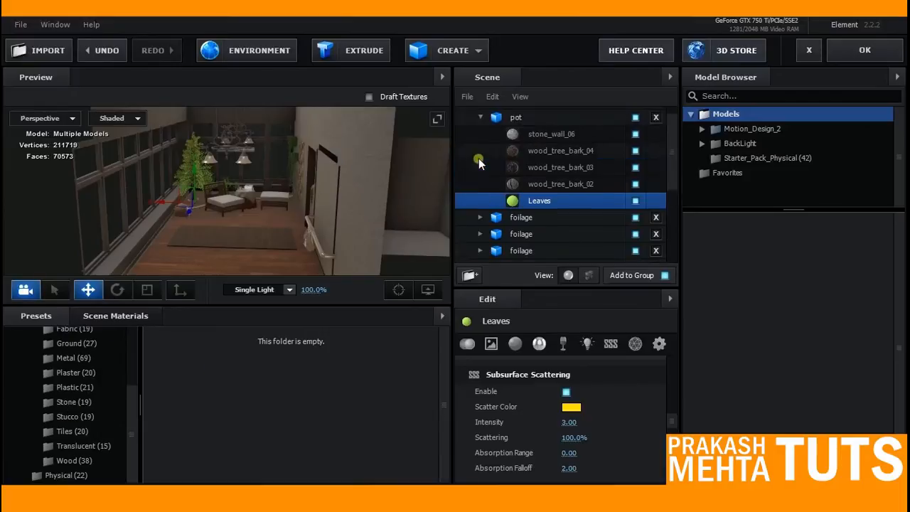
Collapse the pot model, expand the scene model's materials and select plaster_wall_distressed_04
click(482, 132)
scroll(507, 250, down, 5)
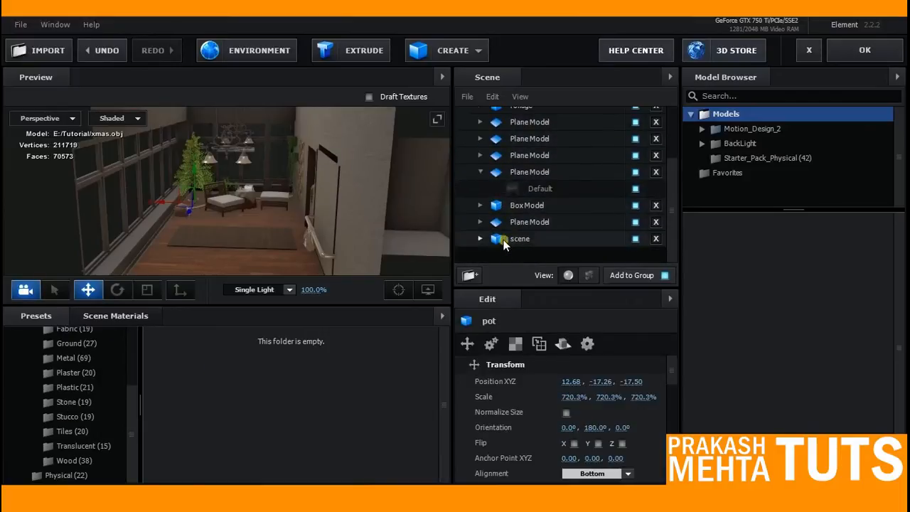
click(479, 239)
scroll(526, 220, down, 5)
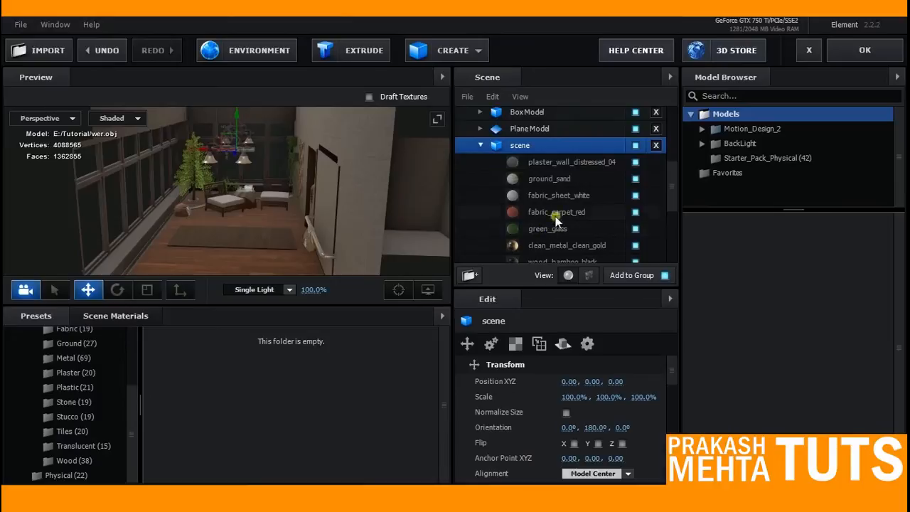
click(573, 161)
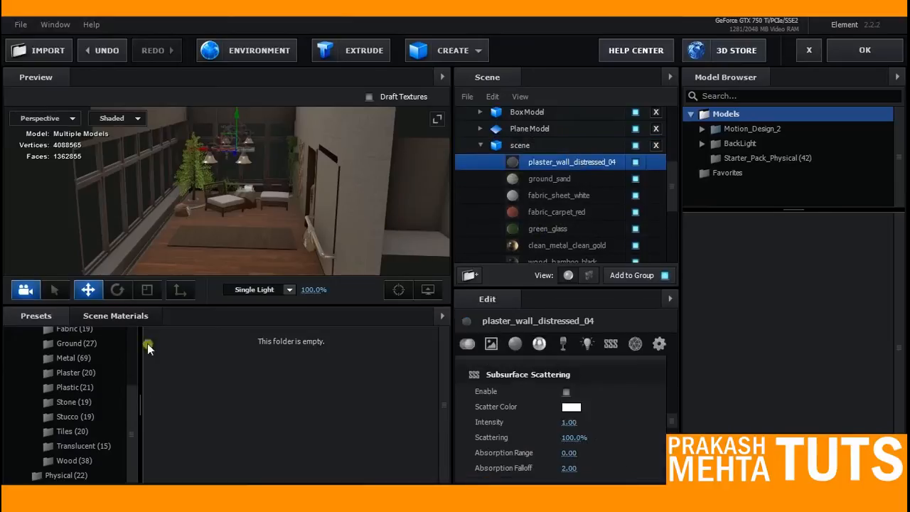
Replace the wall's plaster_wall_distressed_04 material with the wood_latch_rough preset from the Wood shaders
click(74, 459)
scroll(271, 404, down, 2)
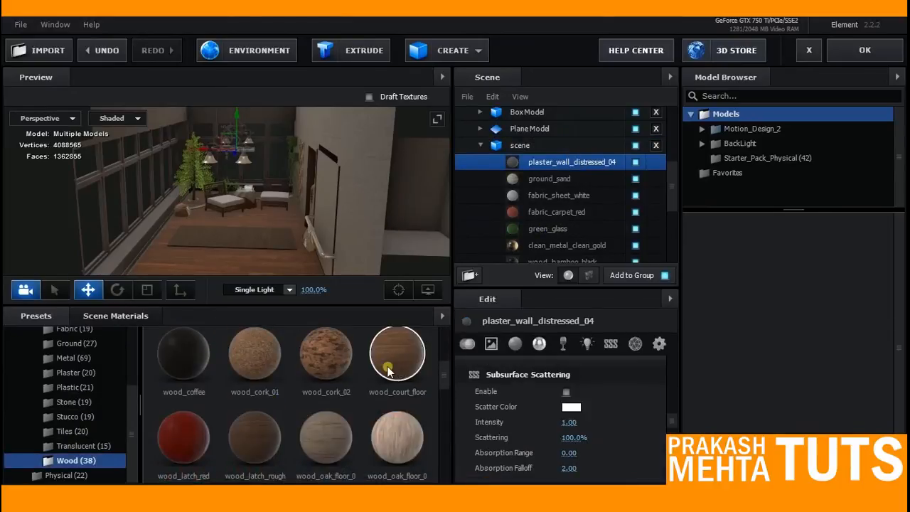
drag(254, 437, 549, 162)
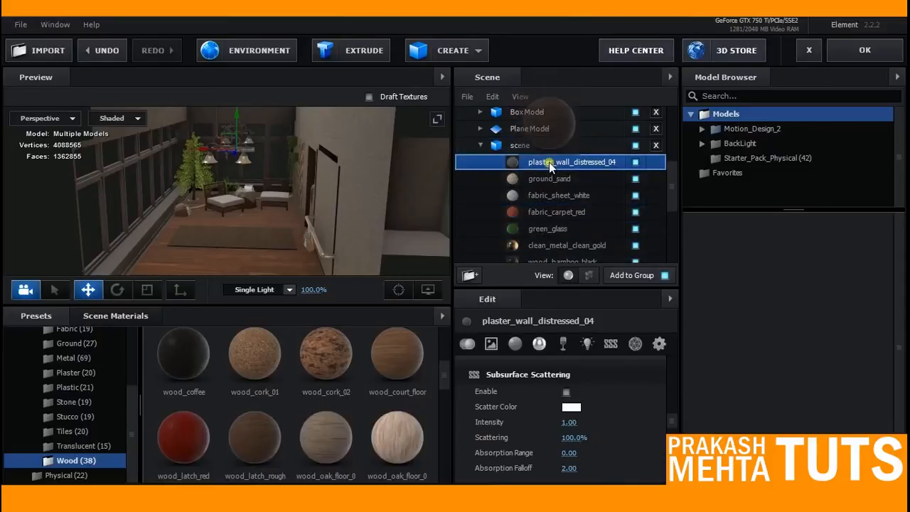
Examine the rough wood texture on the wall up close, comparing it with Draft Textures enabled
drag(419, 203, 223, 208)
scroll(240, 207, up, 5)
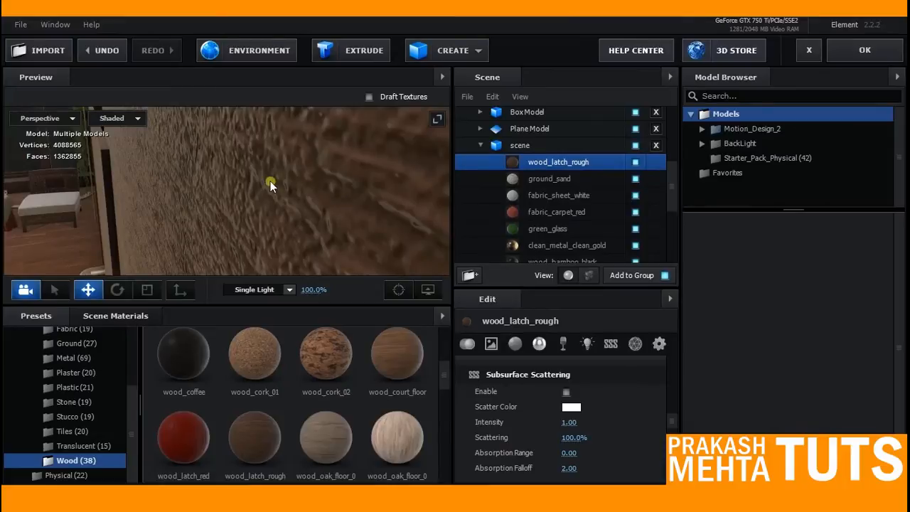
scroll(227, 187, down, 4)
scroll(228, 187, up, 5)
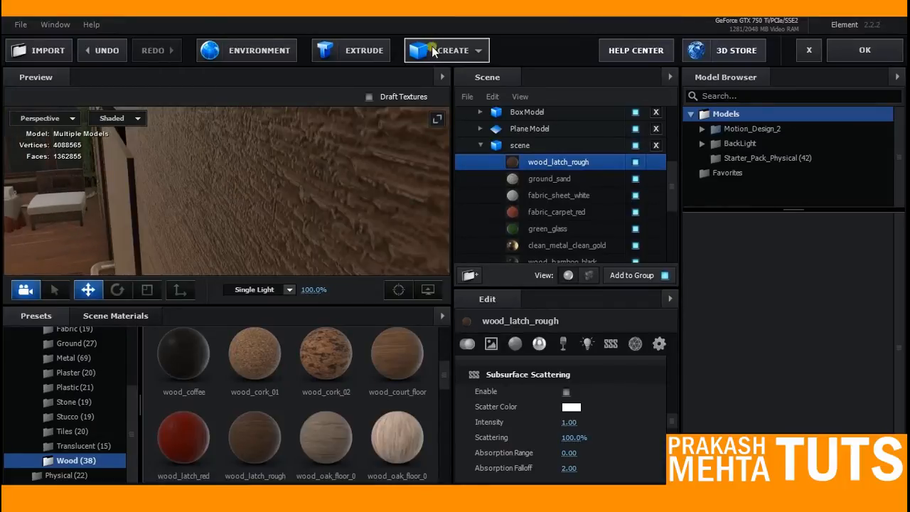
click(369, 97)
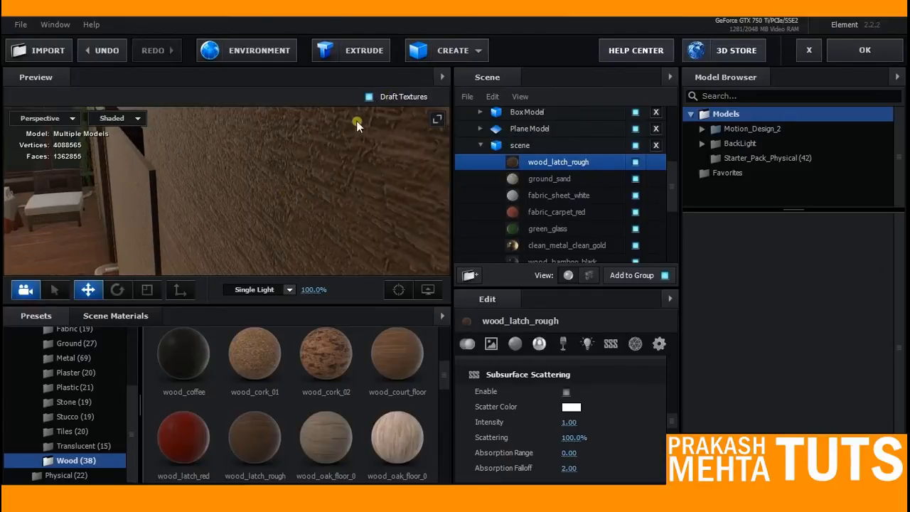
Undo the wood_latch_rough material replacement on the wall
scroll(285, 198, down, 5)
drag(285, 198, 235, 201)
key(ctrl+z)
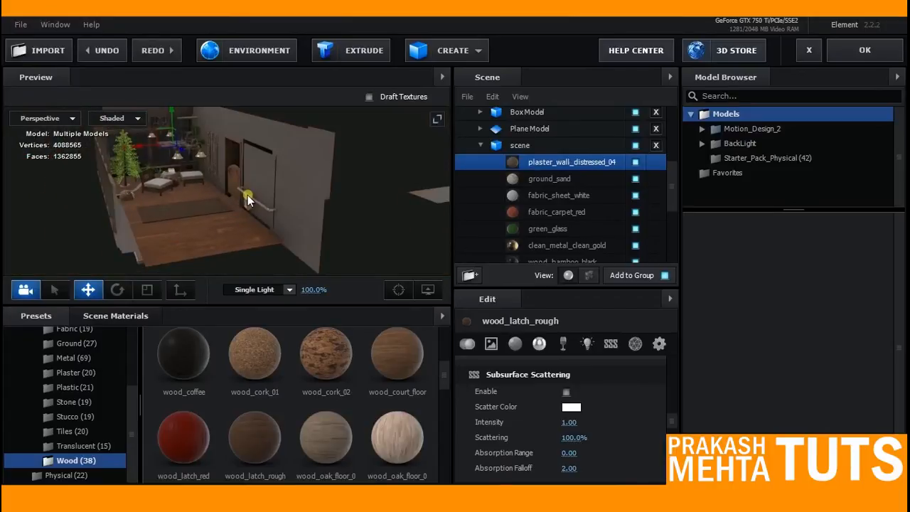
mouse_move(210, 216)
mouse_down()
mouse_move(197, 218)
mouse_move(200, 204)
mouse_move(224, 226)
mouse_move(217, 212)
mouse_up()
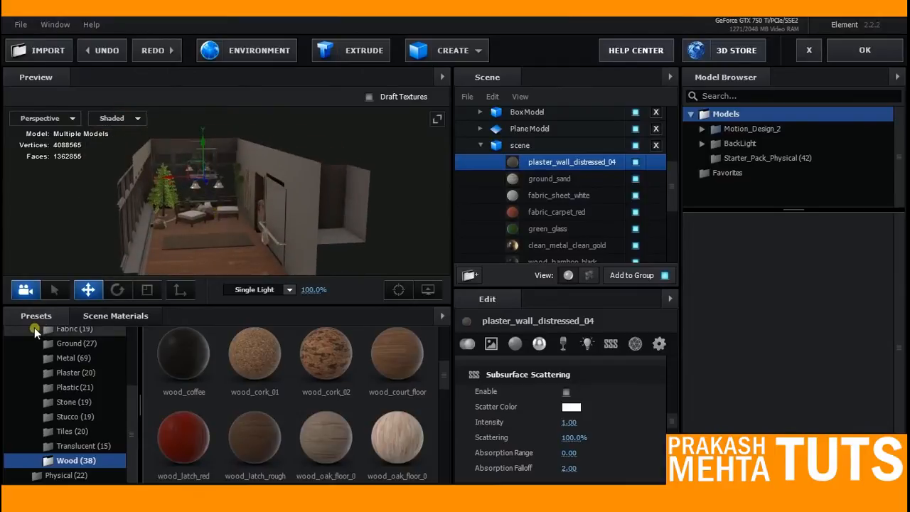
Collapse the Pro_Shaders_2 presets and open the BackLight_2K environment presets under BackLight_Environments
scroll(35, 331, up, 3)
click(27, 378)
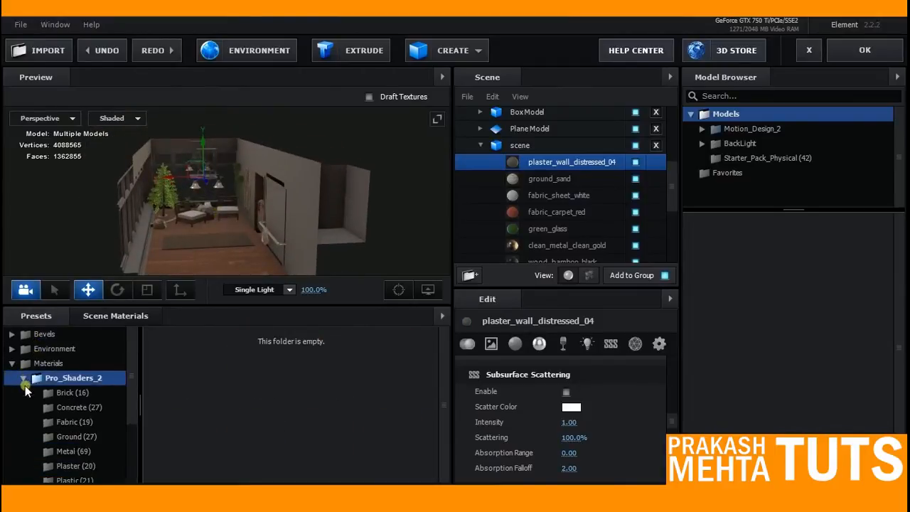
click(25, 377)
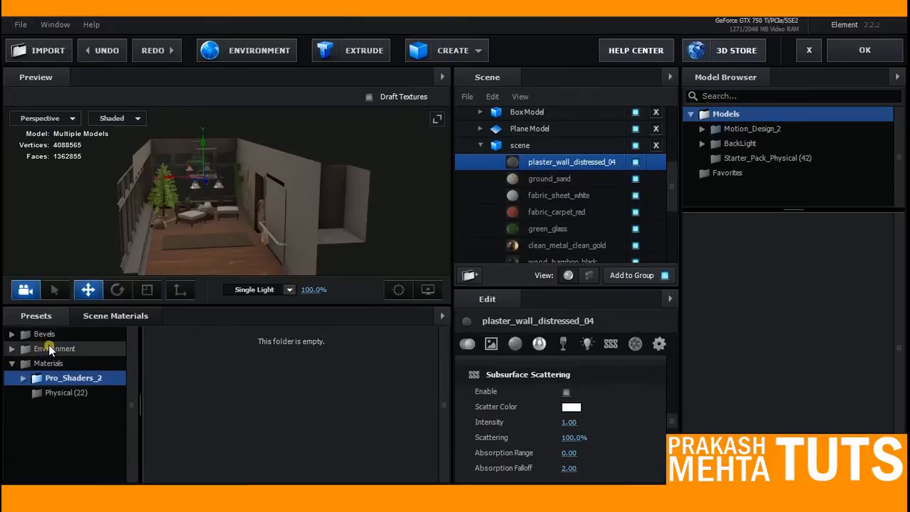
click(564, 343)
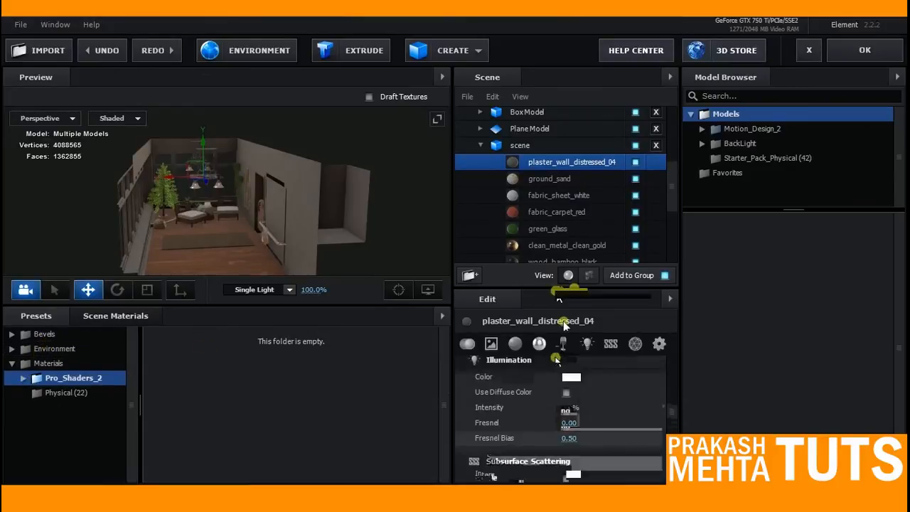
click(72, 347)
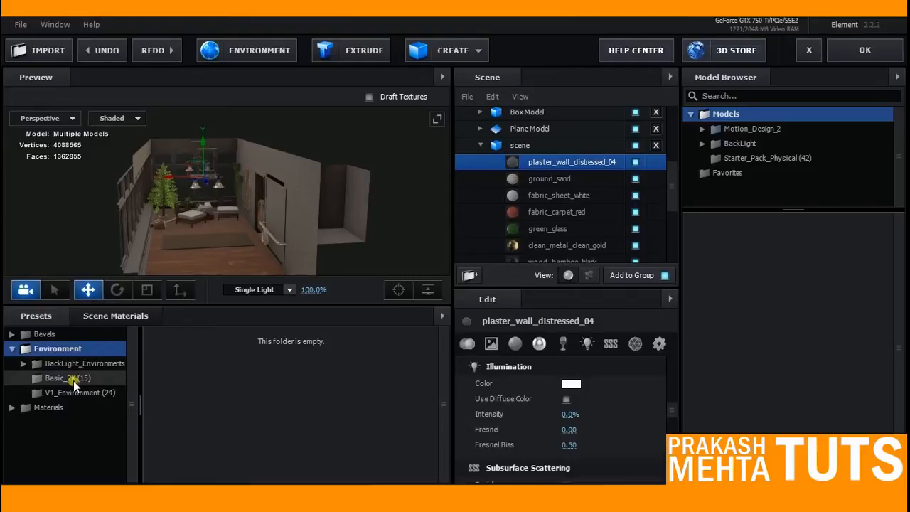
click(75, 379)
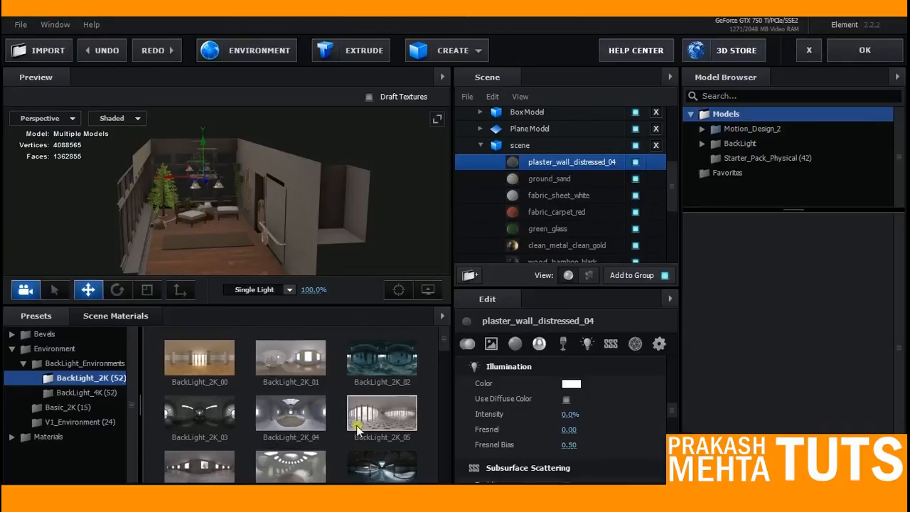
Apply the BackLight_2K_08 environment to the scene and inspect its reflections in the room
drag(201, 229, 252, 223)
scroll(225, 199, up, 5)
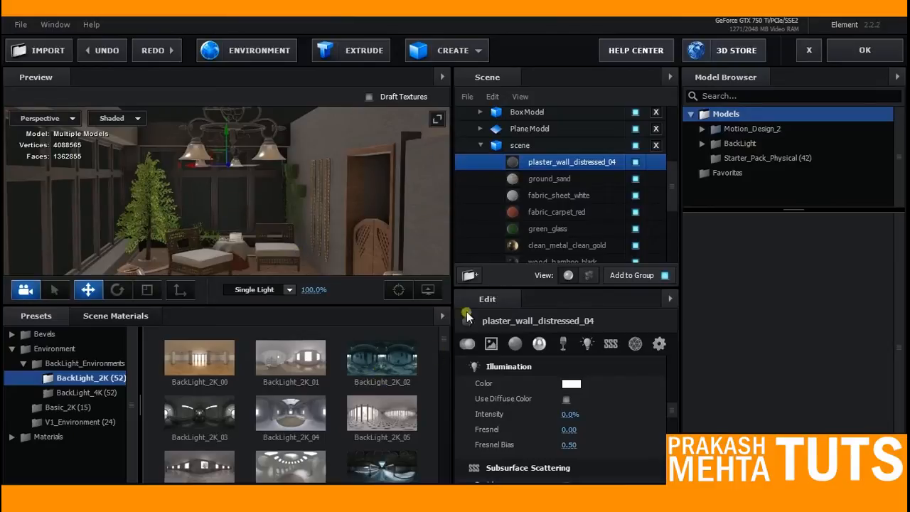
scroll(554, 198, up, 5)
scroll(526, 202, down, 10)
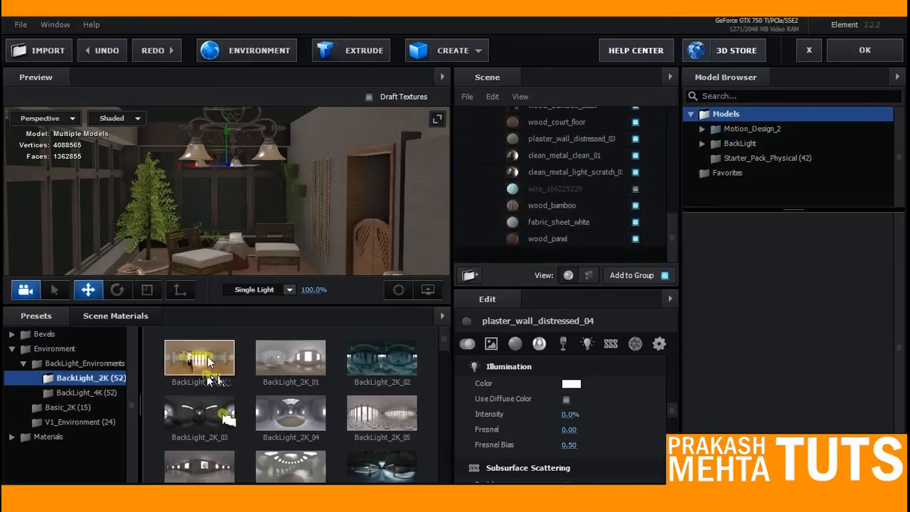
scroll(443, 335, down, 2)
click(382, 384)
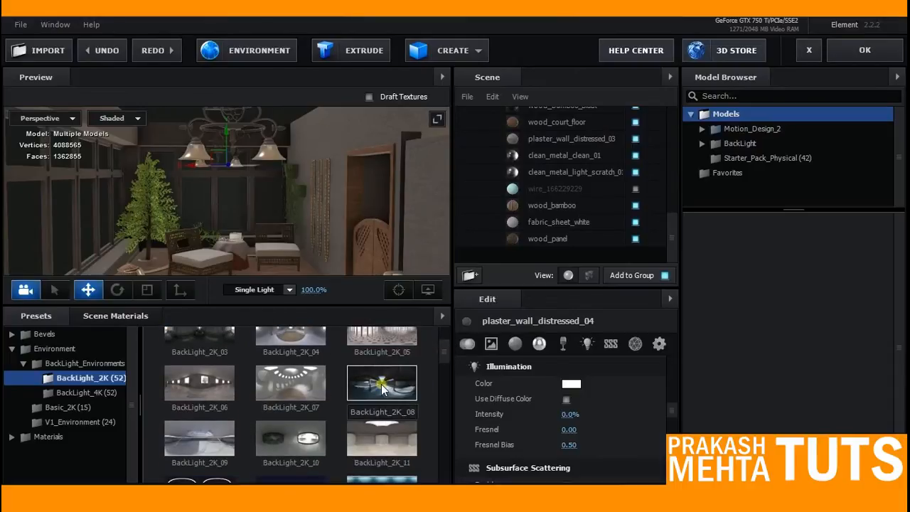
scroll(249, 237, down, 3)
mouse_move(249, 236)
mouse_down()
mouse_move(246, 254)
mouse_move(243, 221)
mouse_up()
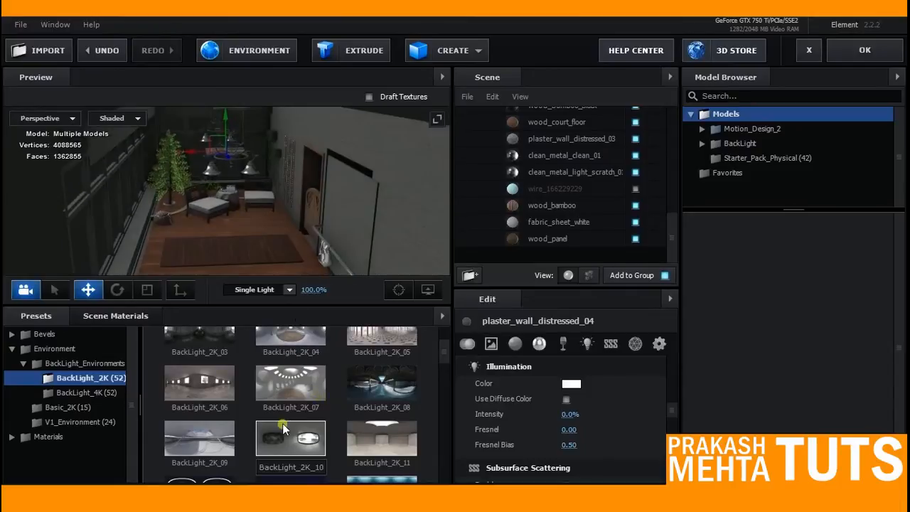
Try out further environments from the BackLight_2K presets on the room
scroll(282, 423, down, 4)
click(381, 460)
click(284, 472)
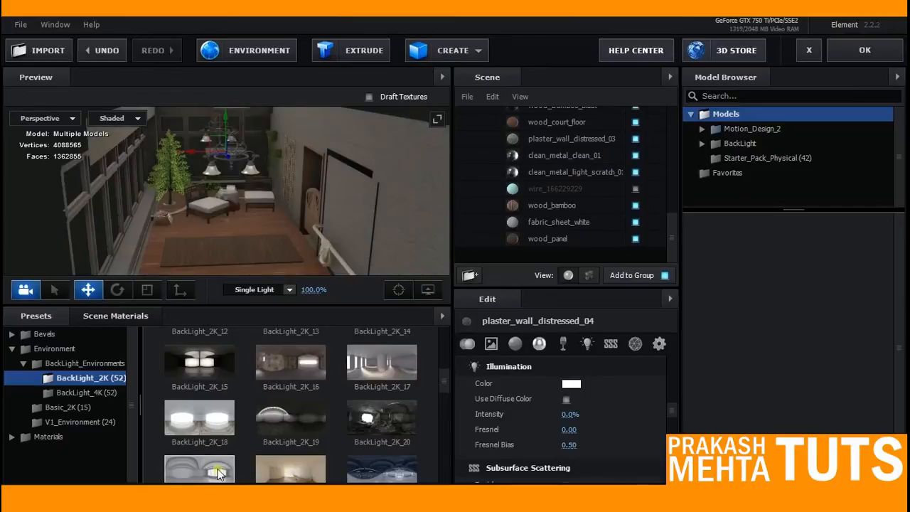
click(281, 425)
Exit the Element scene setup without saving and go through the e3d, c and aMBIENCE layers in Comp 1
click(811, 51)
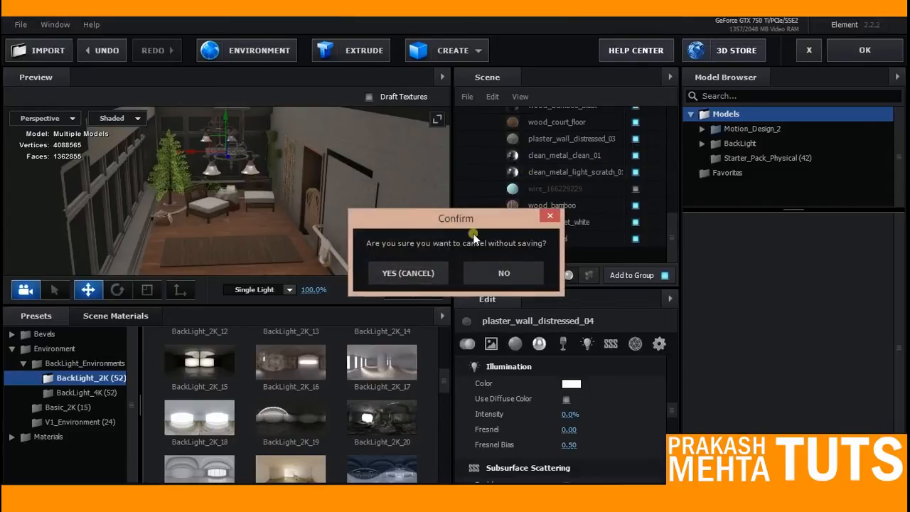
click(403, 274)
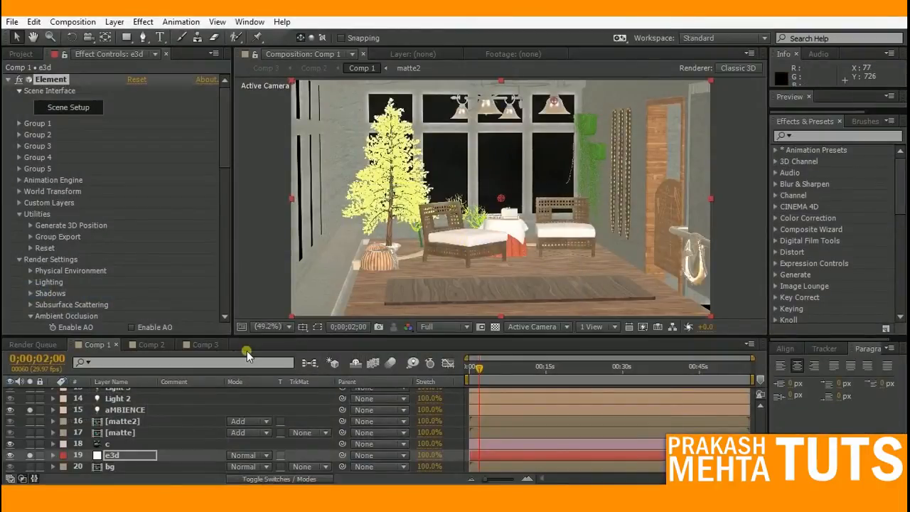
click(124, 459)
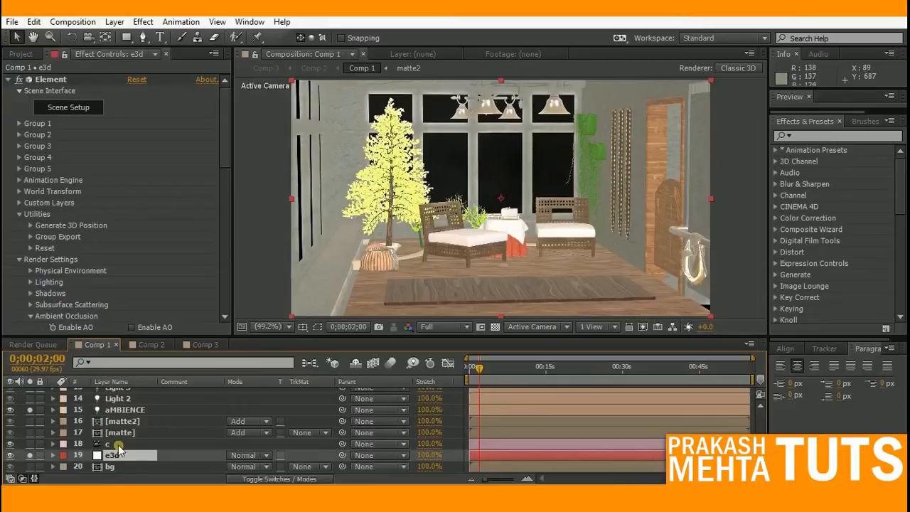
click(118, 445)
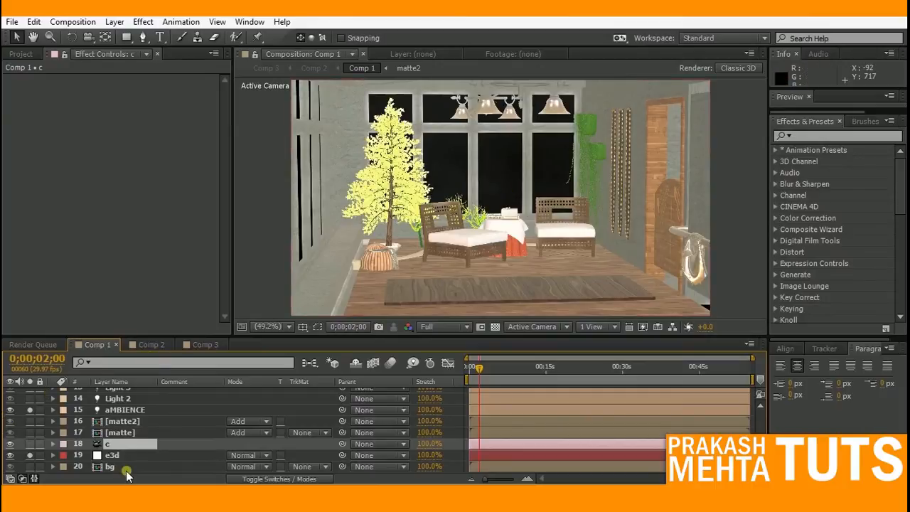
click(128, 411)
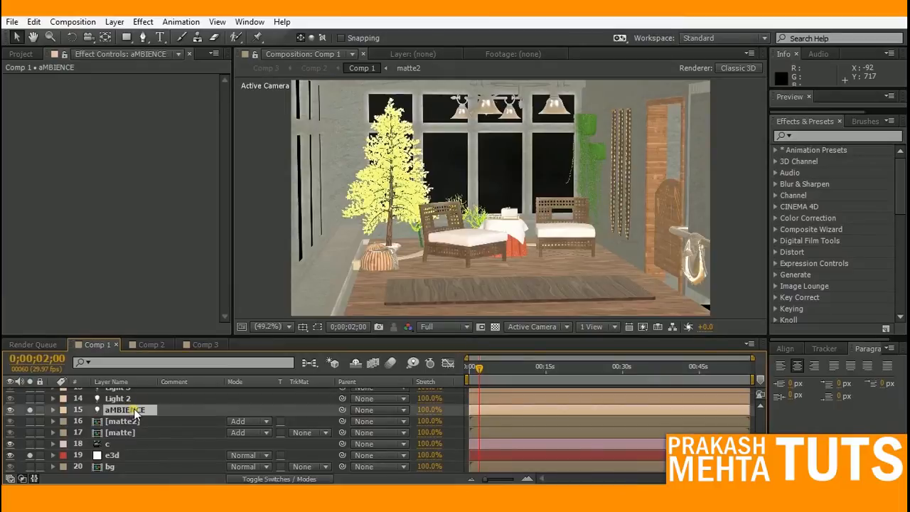
Review the Add Lighting presets in the Lighting render settings of the e3d layer's Element effect, keeping the current choice
click(111, 456)
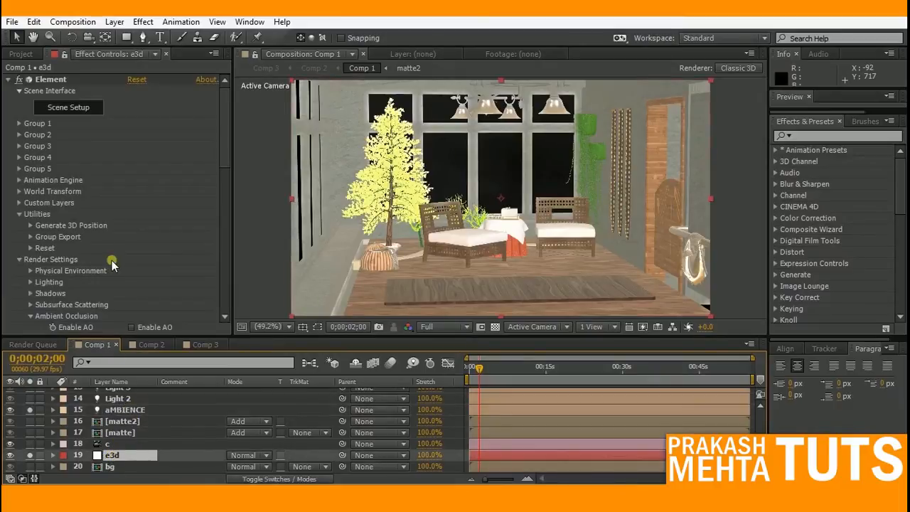
click(30, 282)
scroll(190, 288, down, 2)
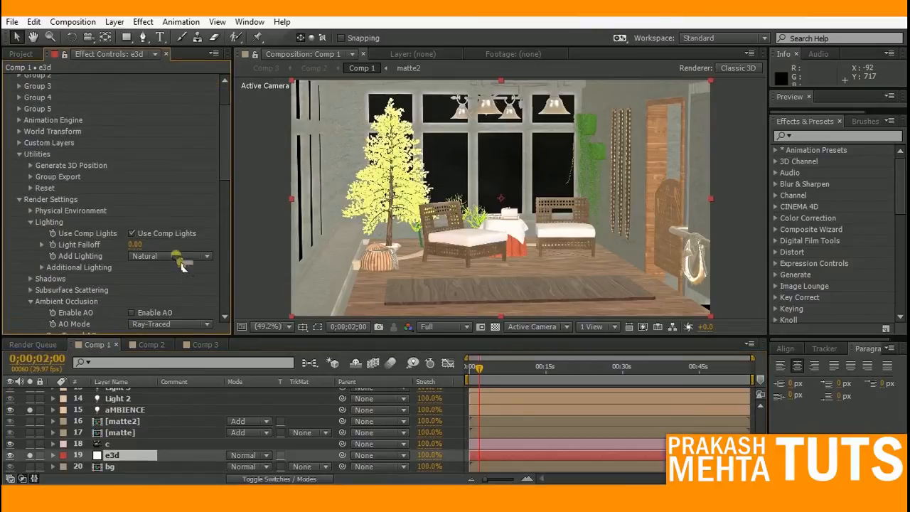
click(182, 260)
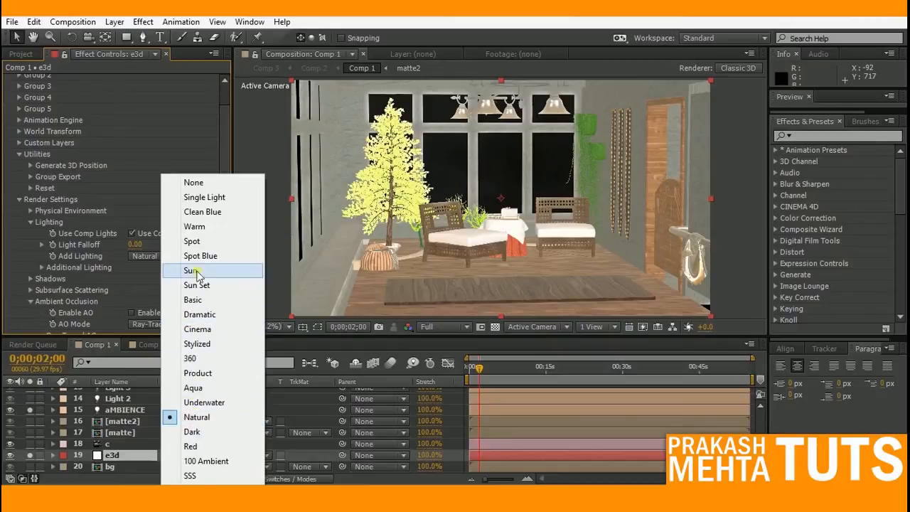
click(174, 143)
Enlarge the timeline area to show more of Comp 1's light layers and bring Element's Ambient Occlusion settings into view
scroll(103, 459, up, 5)
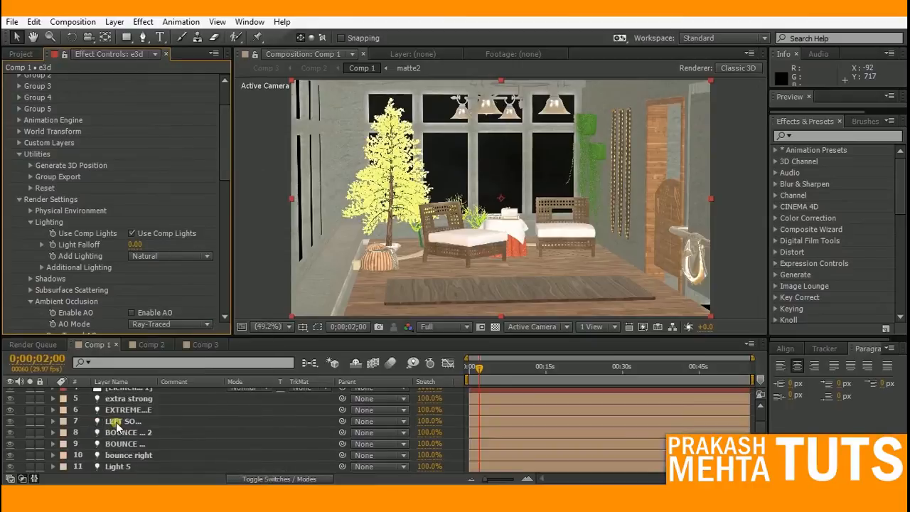
drag(156, 340, 160, 305)
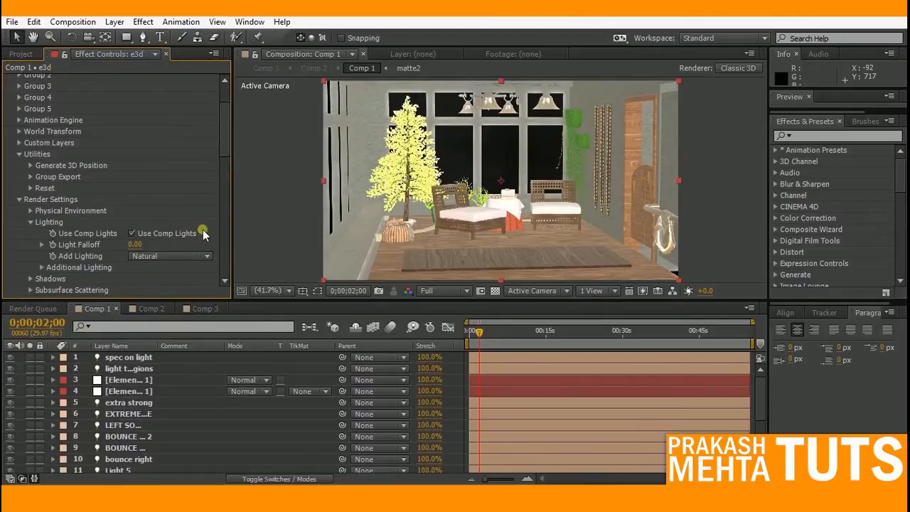
scroll(203, 235, down, 4)
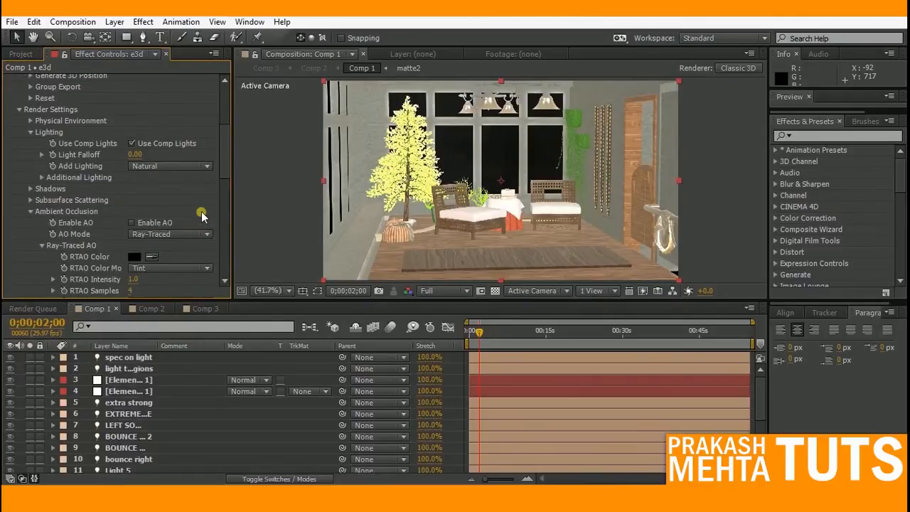
Examine the tree's leaves and the plant behind the chair up close in the composition view
key(slash)
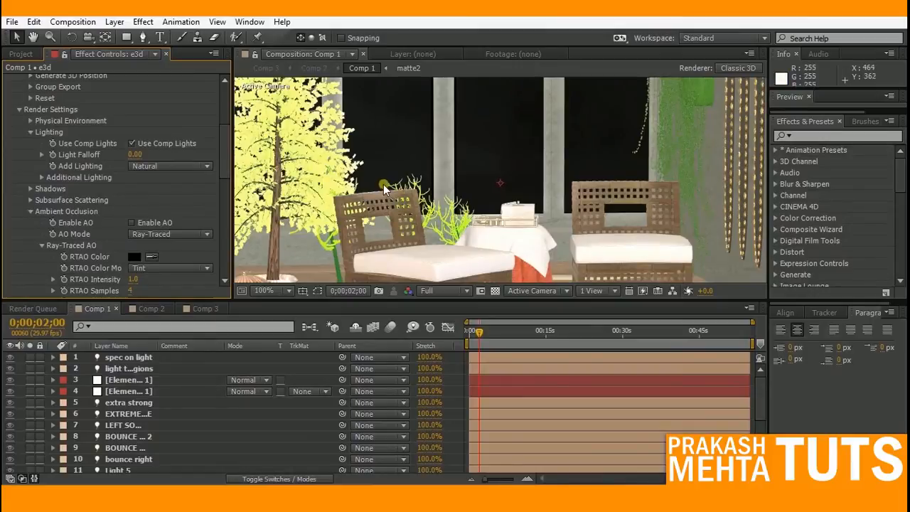
scroll(363, 179, up, 1)
drag(368, 195, 371, 197)
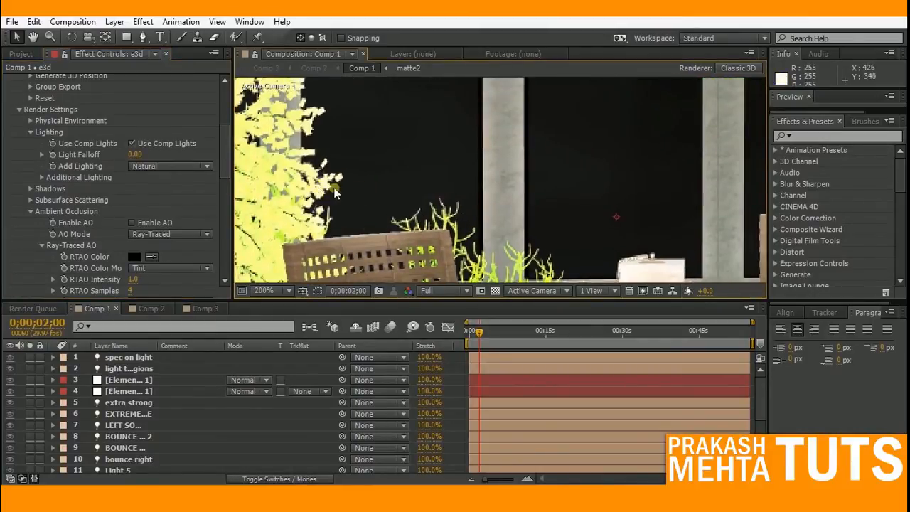
drag(321, 186, 364, 193)
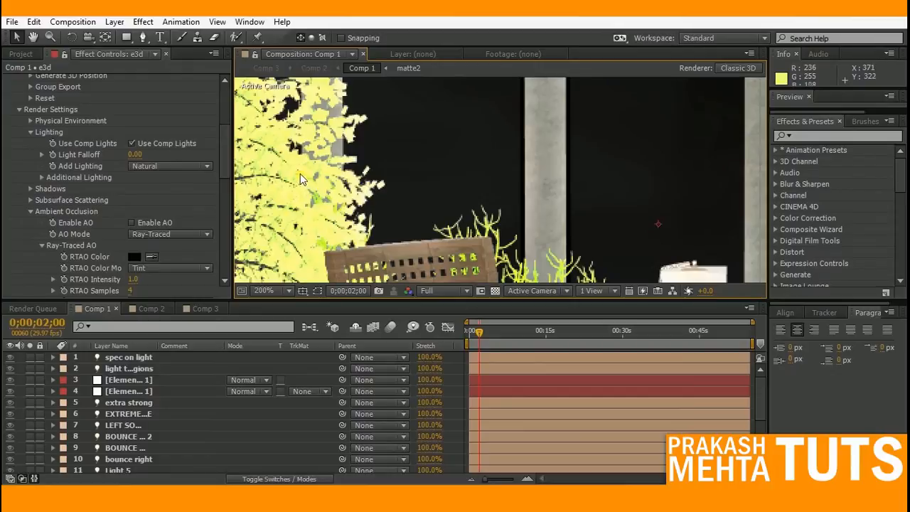
key(comma)
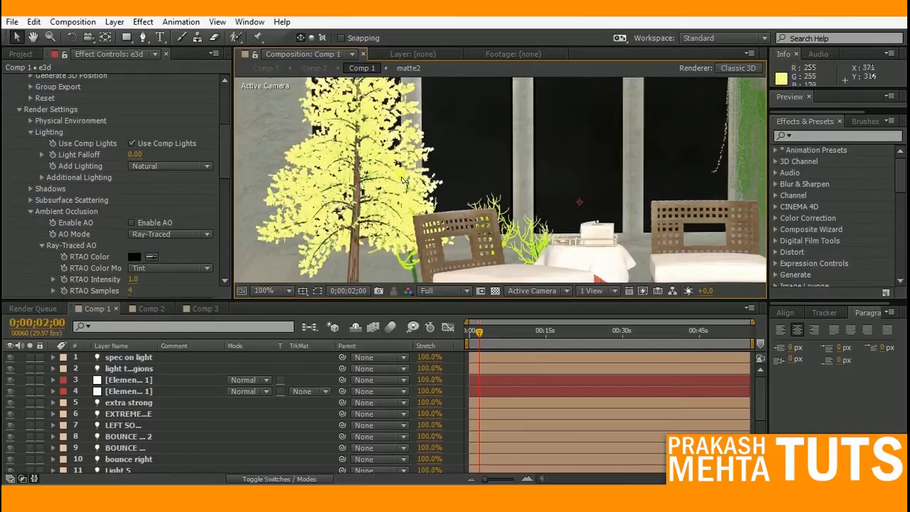
scroll(464, 193, up, 3)
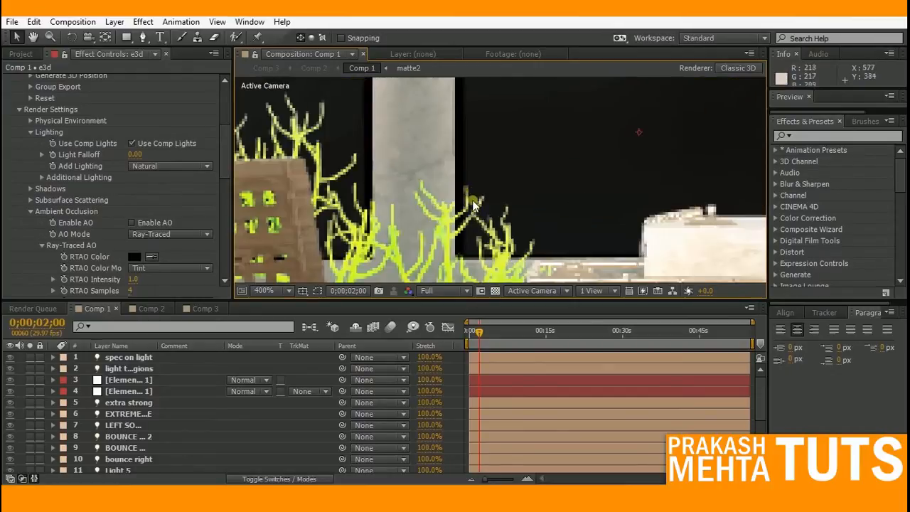
scroll(469, 213, up, 1)
drag(482, 240, 470, 201)
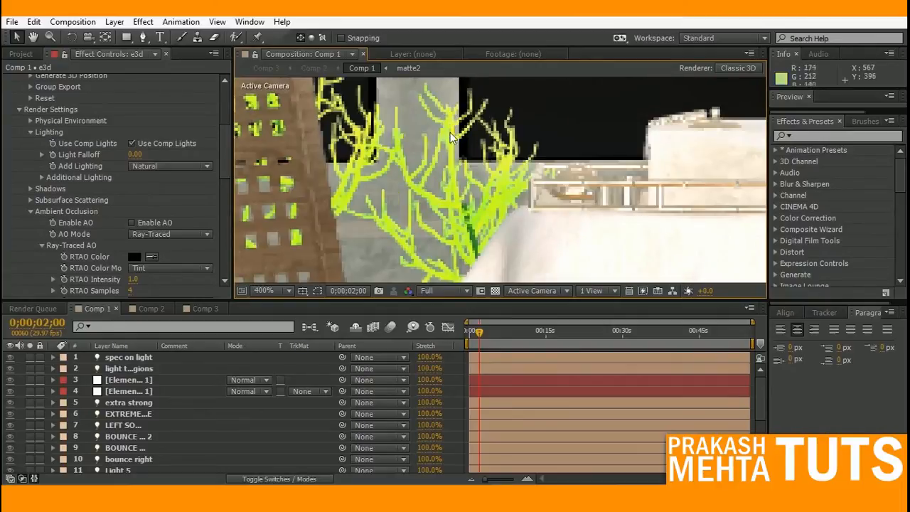
scroll(363, 150, down, 6)
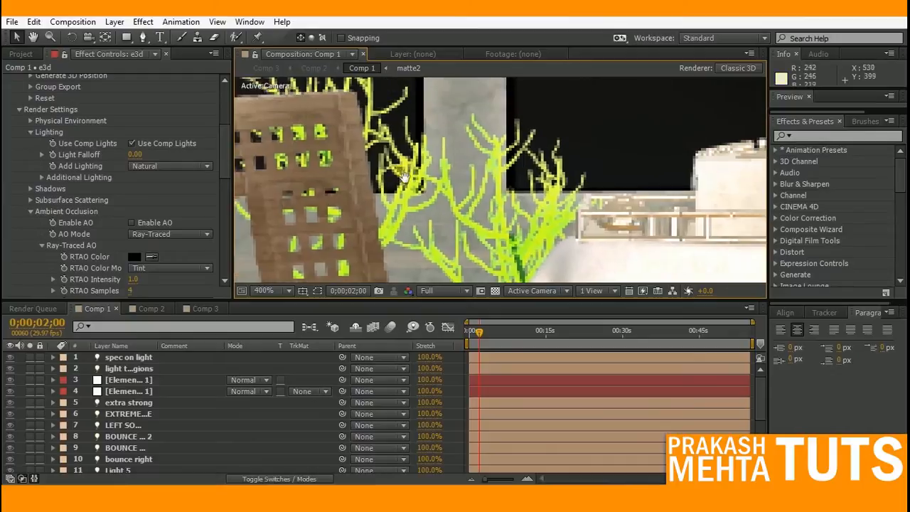
drag(477, 211, 448, 187)
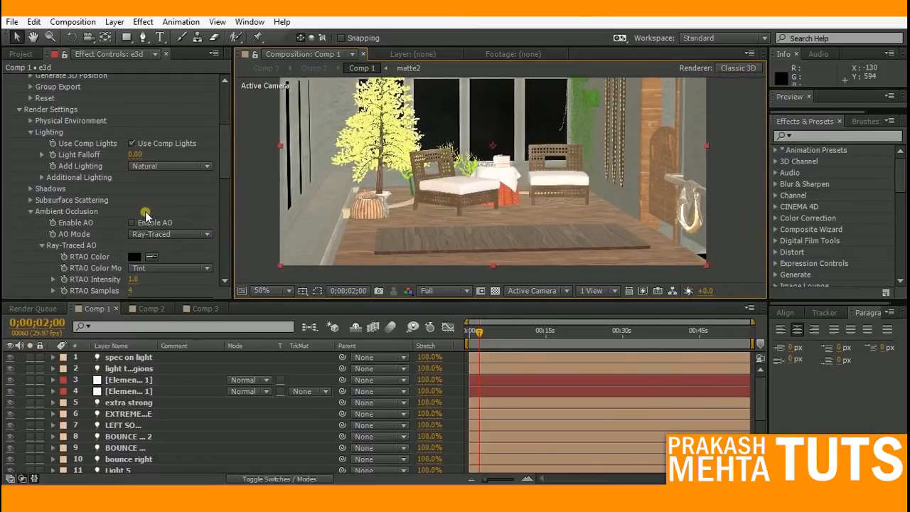
Check the light options of the aMBIENCE layer, then collapse its properties again
scroll(121, 417, down, 3)
click(122, 414)
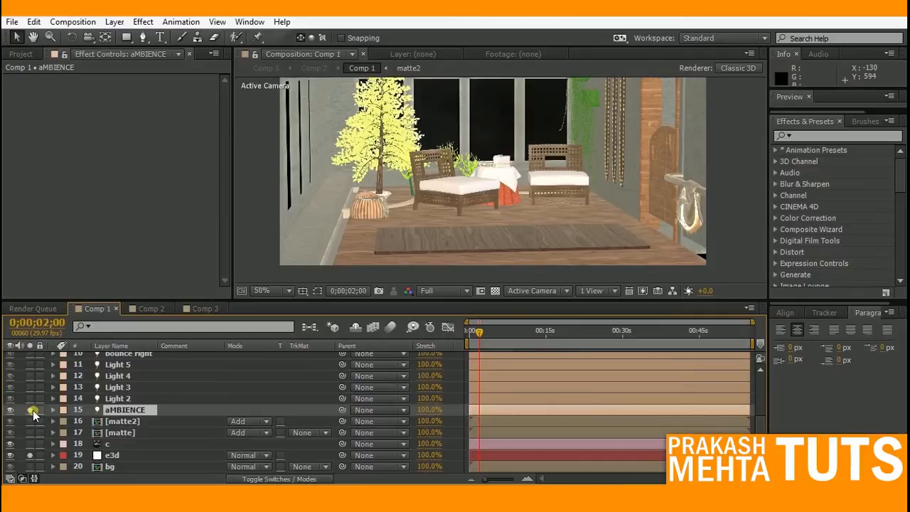
click(133, 411)
key(a)
key(a)
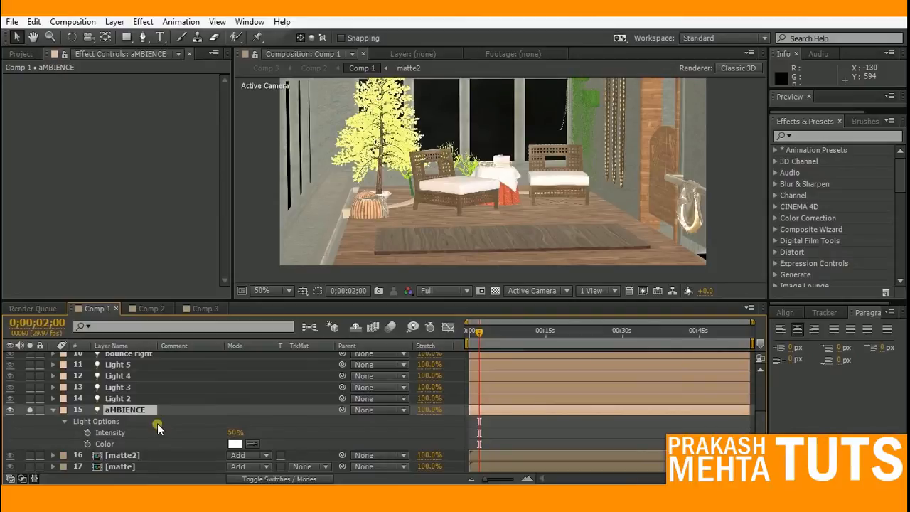
click(54, 409)
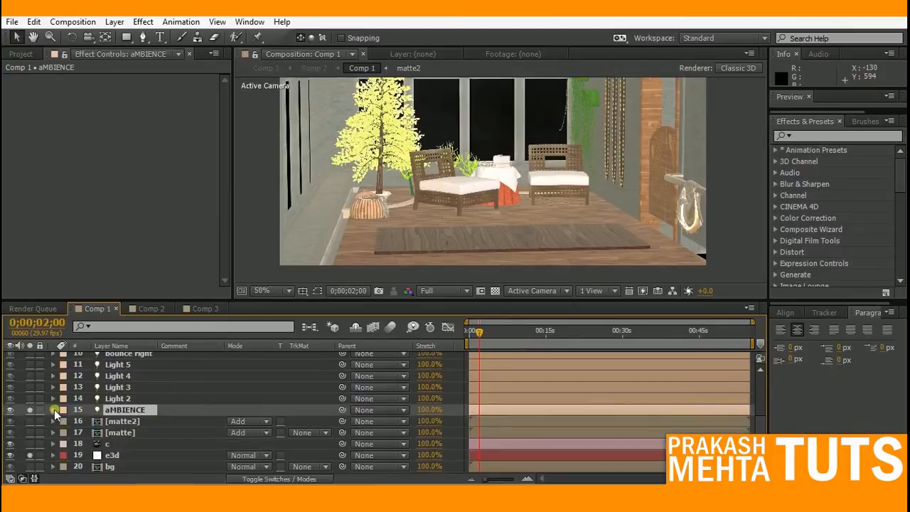
Solo Light 2 together with the ambient light and inspect its placement at the hanging lamp
click(120, 398)
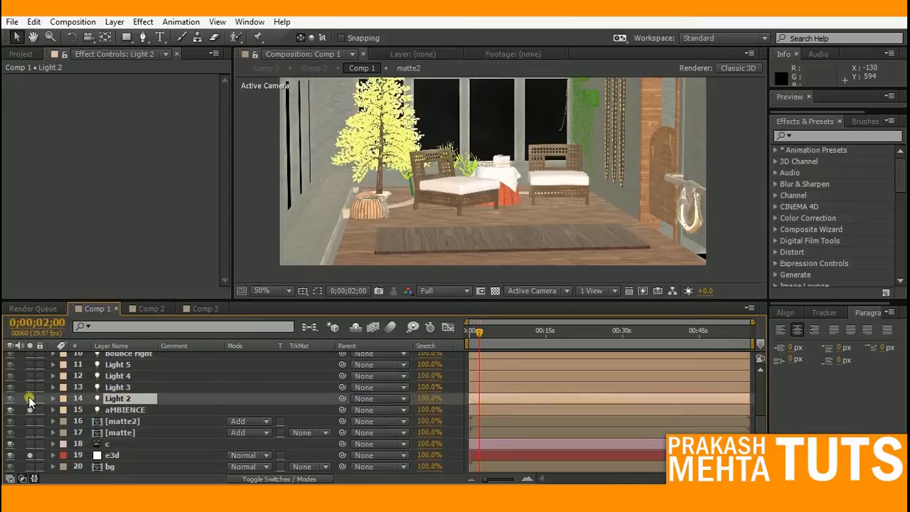
click(29, 399)
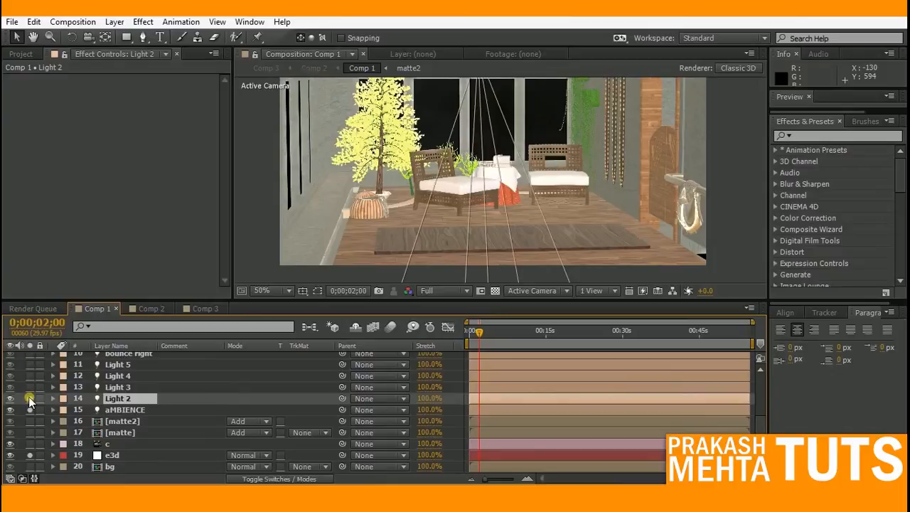
scroll(490, 228, up, 5)
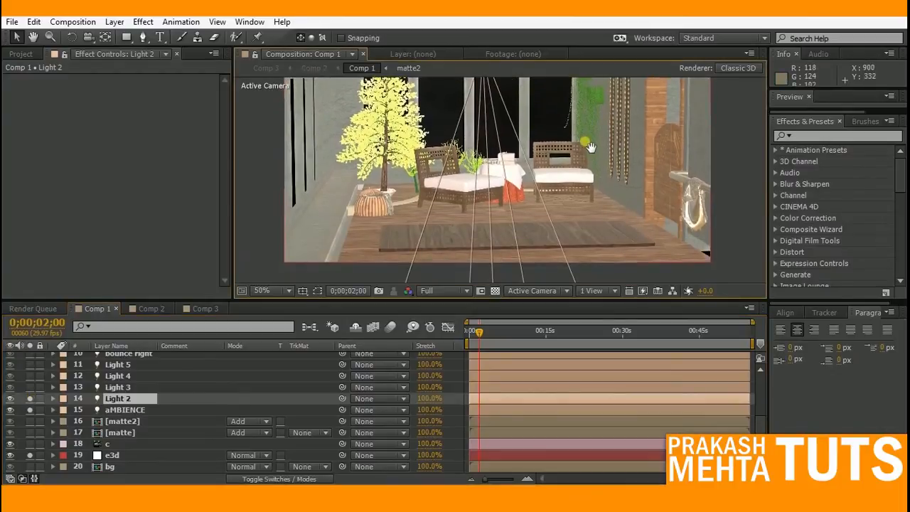
scroll(499, 178, up, 2)
scroll(531, 155, up, 1)
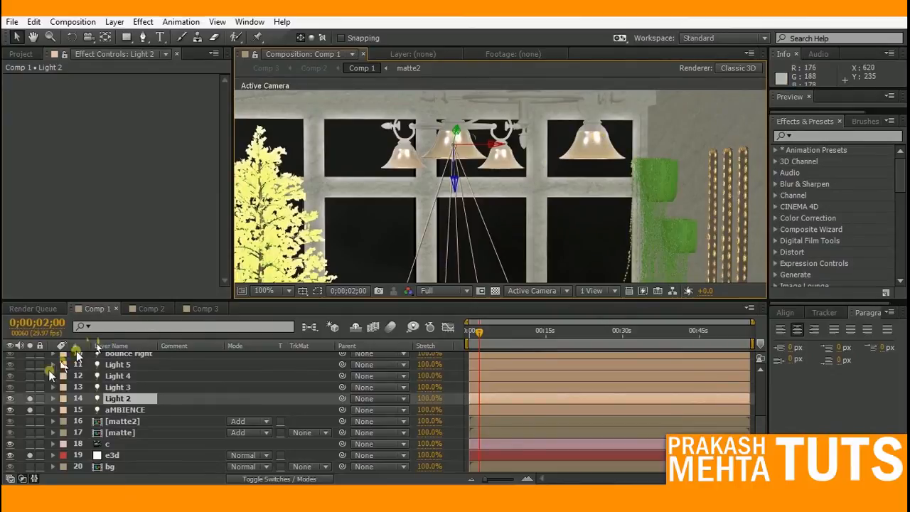
click(30, 398)
middle_drag(545, 221, 552, 204)
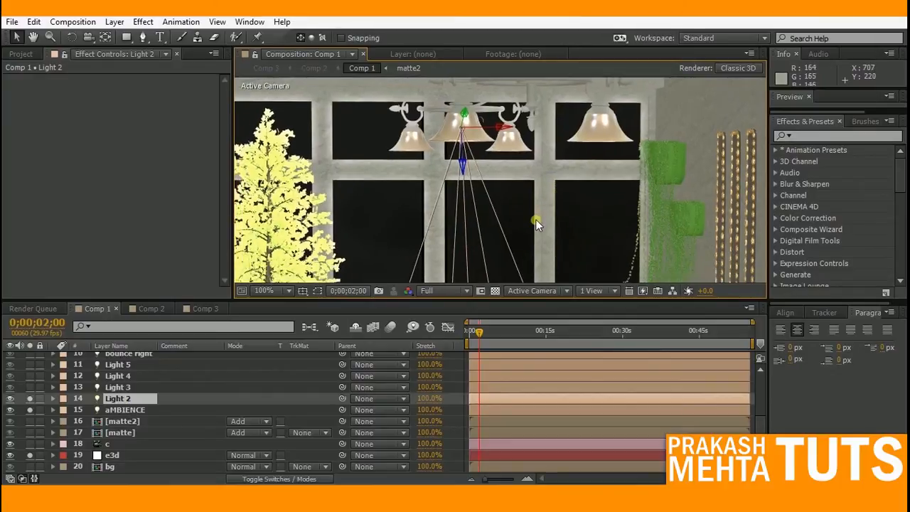
middle_drag(546, 227, 518, 156)
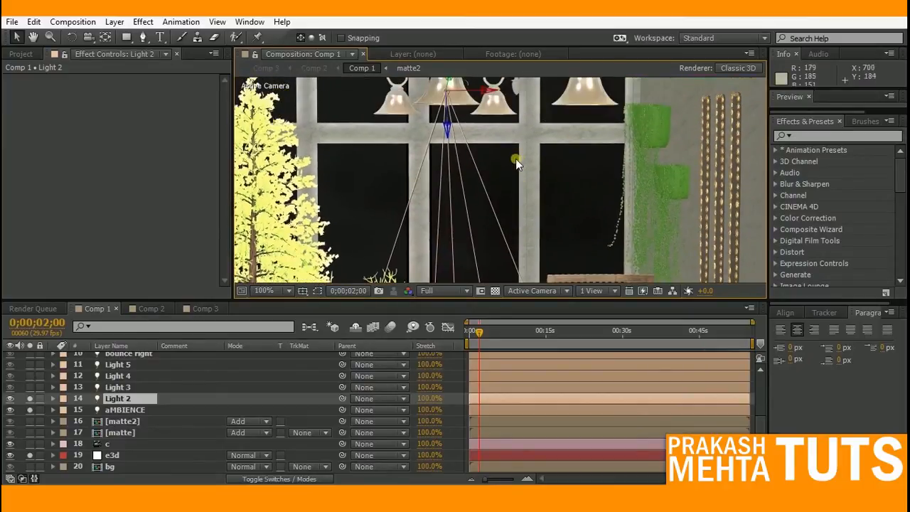
middle_drag(495, 170, 553, 202)
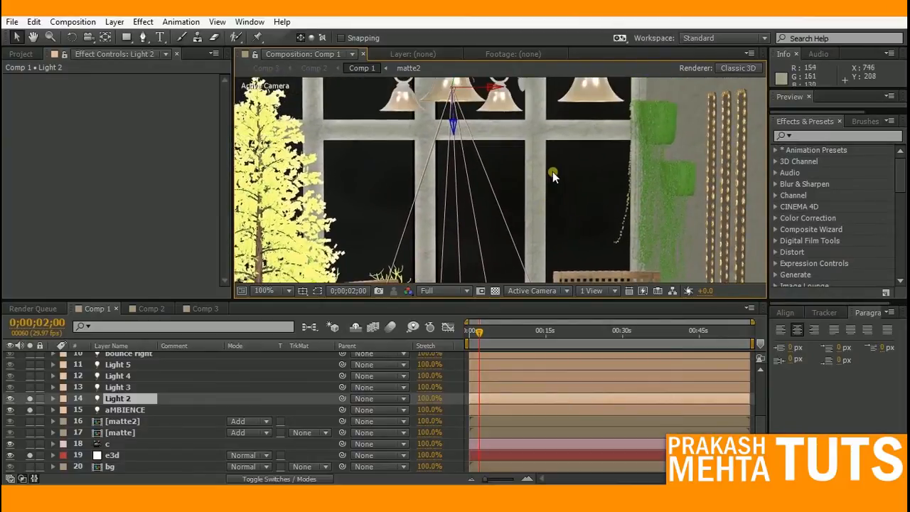
middle_drag(553, 169, 540, 187)
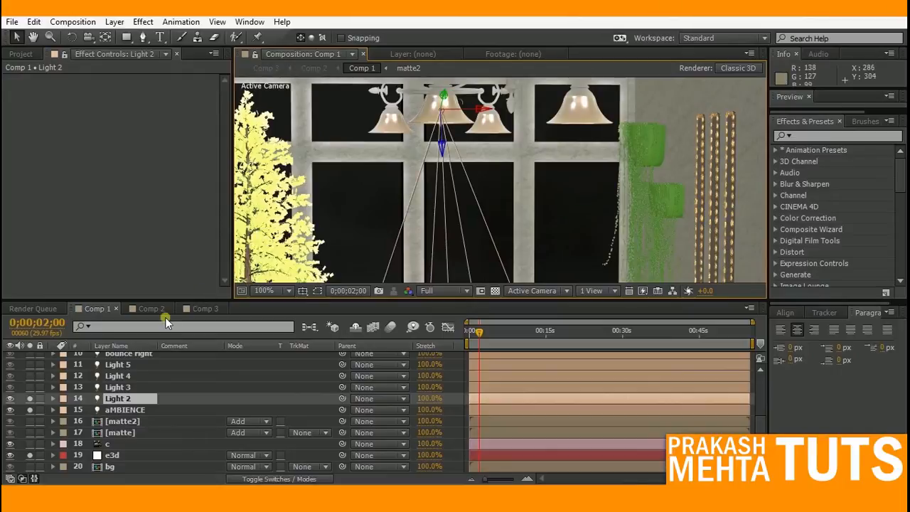
Solo Light 3, Light 4 and Light 5 in addition to the lights already soloed
click(117, 387)
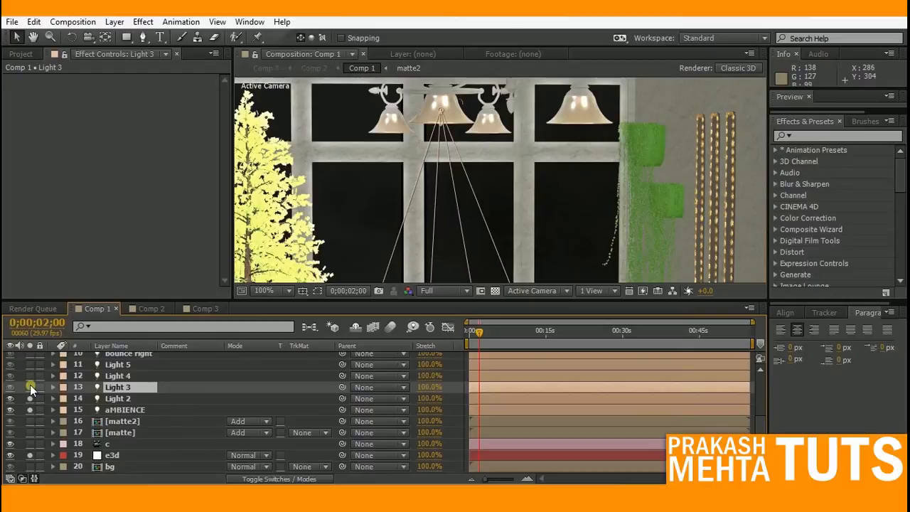
click(29, 386)
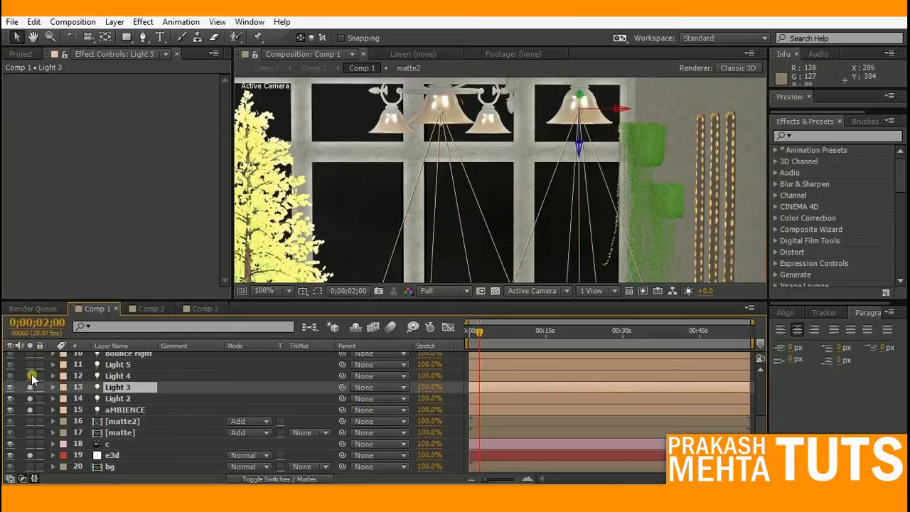
click(30, 375)
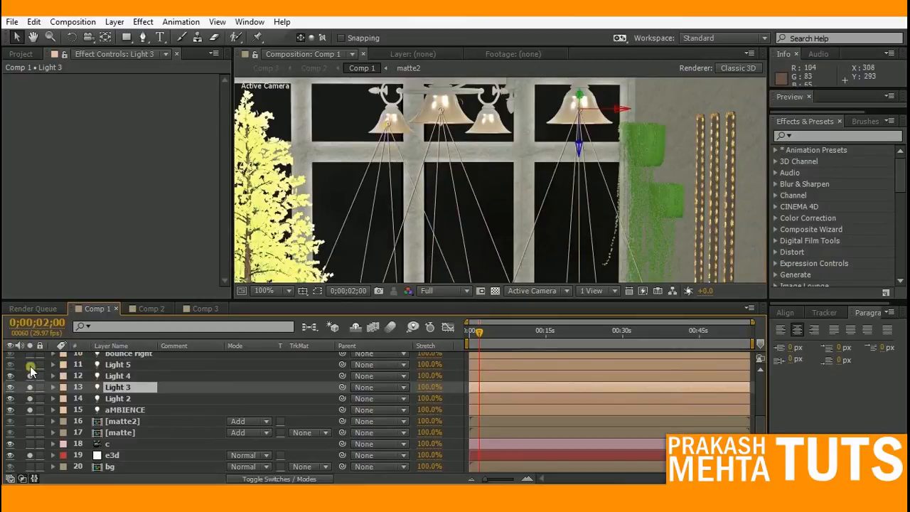
Compare the lighting on the rug and floor with Light 2 and Light 3 each unsoloed and soloed again
scroll(532, 173, down, 2)
drag(533, 175, 544, 121)
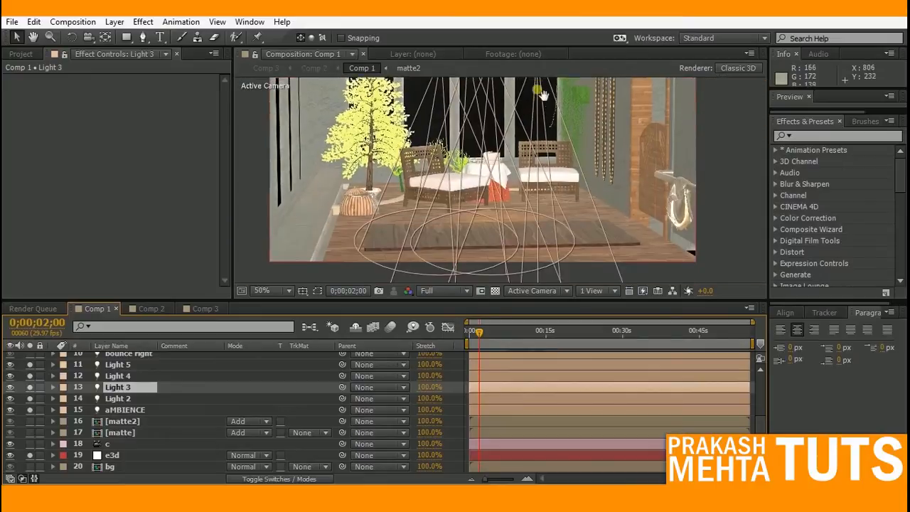
scroll(533, 164, up, 2)
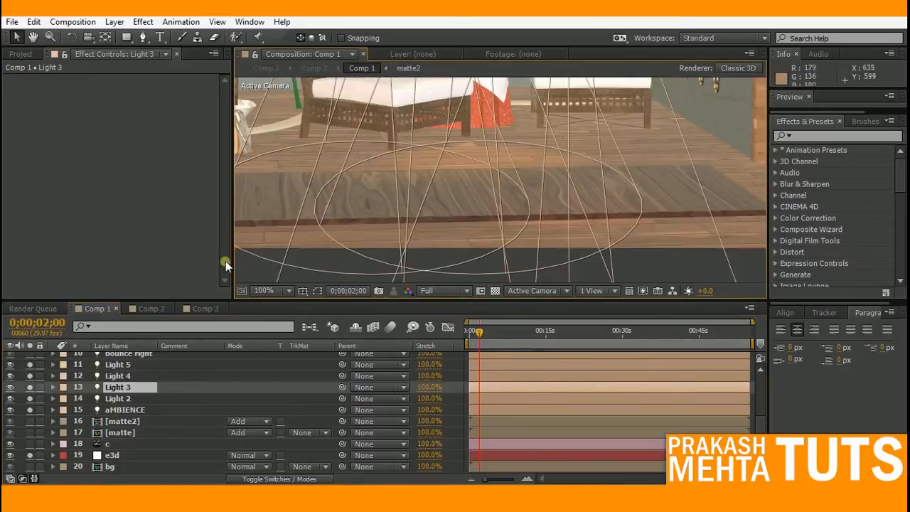
click(30, 401)
click(30, 400)
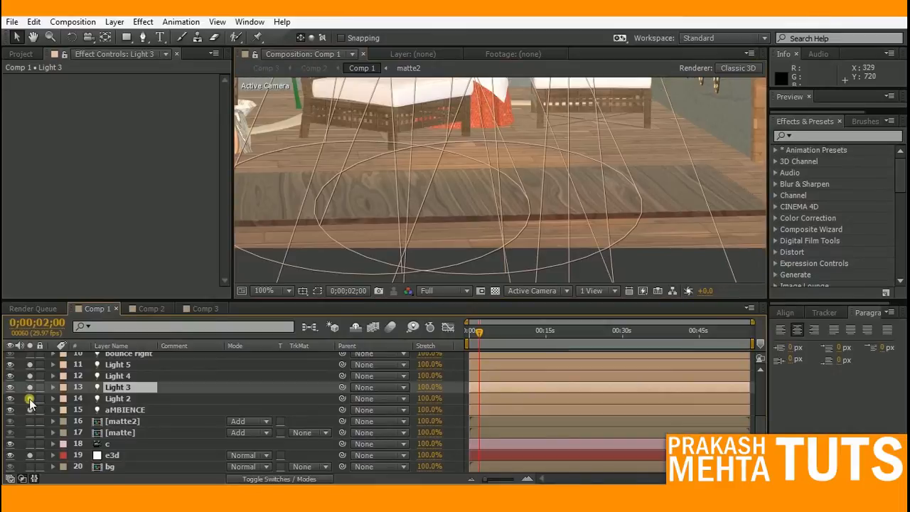
click(30, 387)
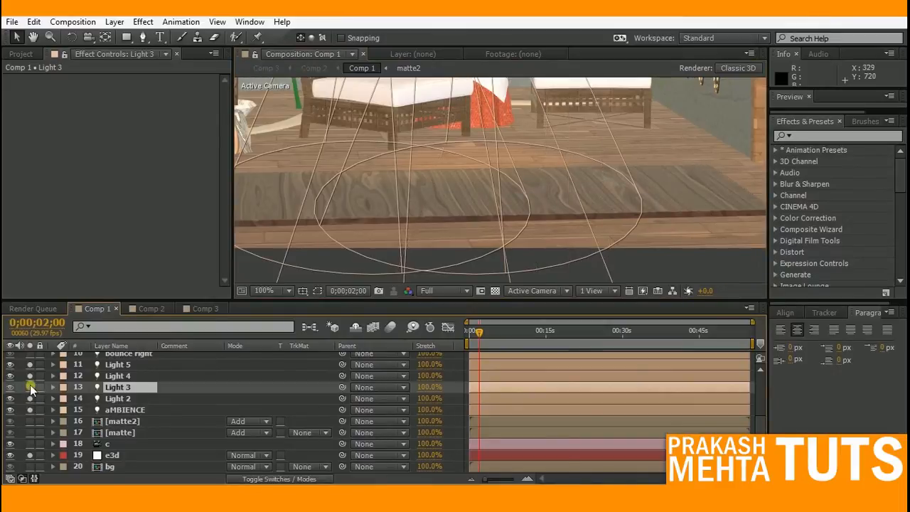
click(29, 386)
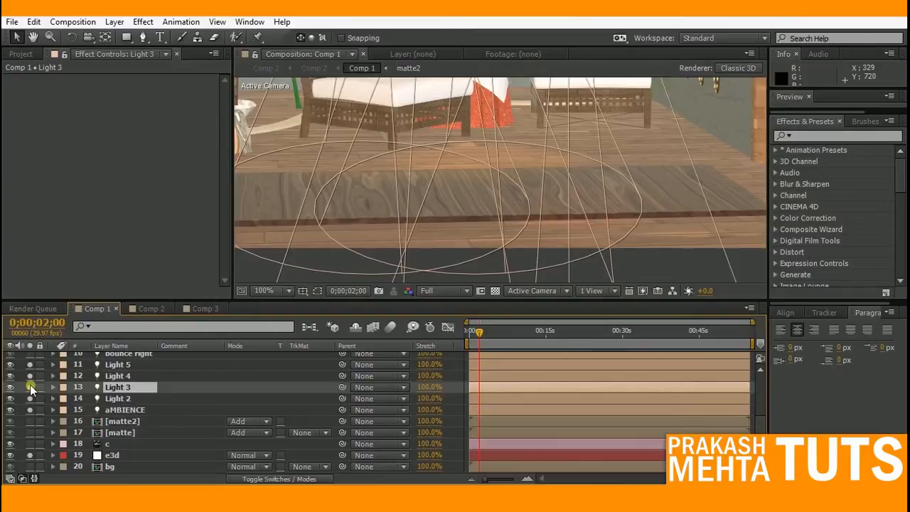
scroll(516, 171, down, 2)
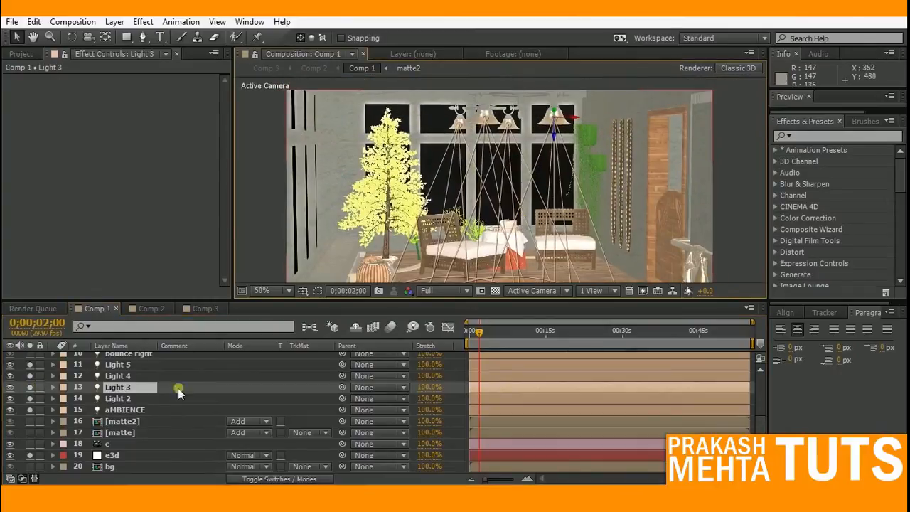
scroll(141, 418, up, 1)
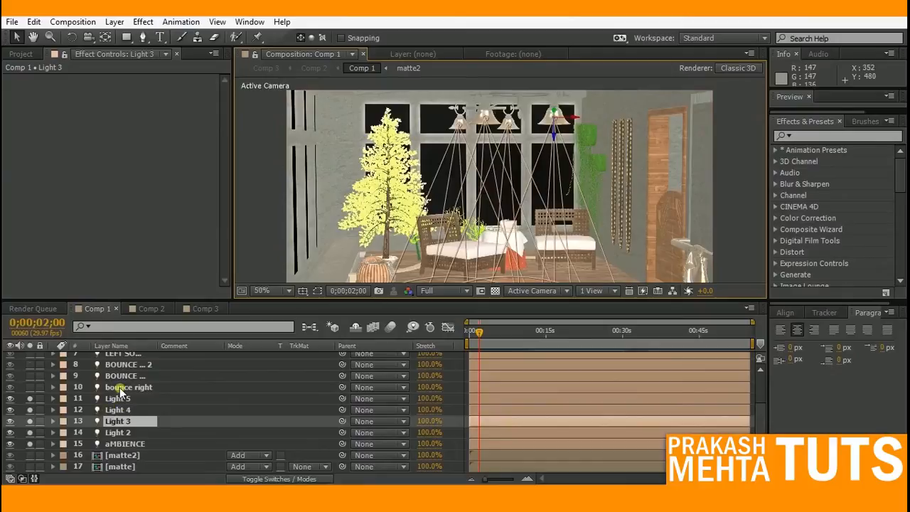
Inspect the hanging lamps and surrounding walls, and solo the bounce right, BOUNCE LEFT and BOUNCE LEFT 2 lights
click(120, 387)
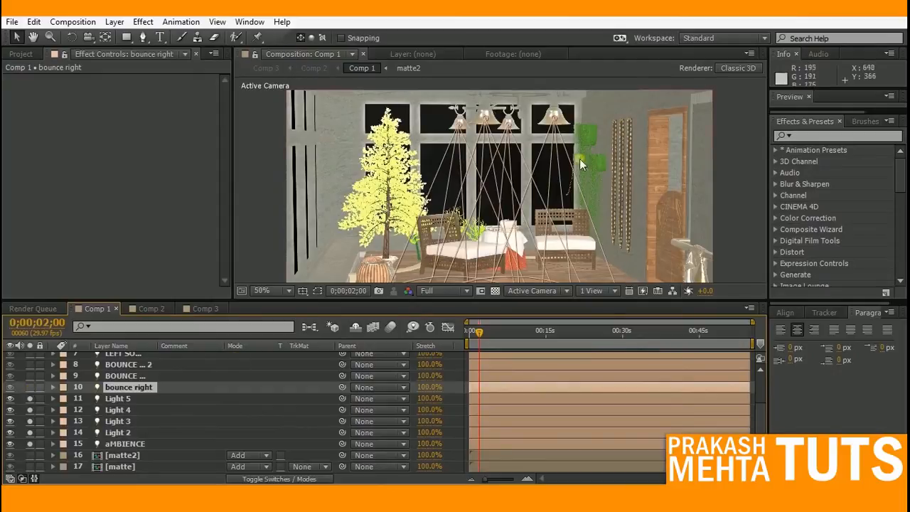
middle_drag(580, 159, 563, 191)
scroll(533, 207, up, 2)
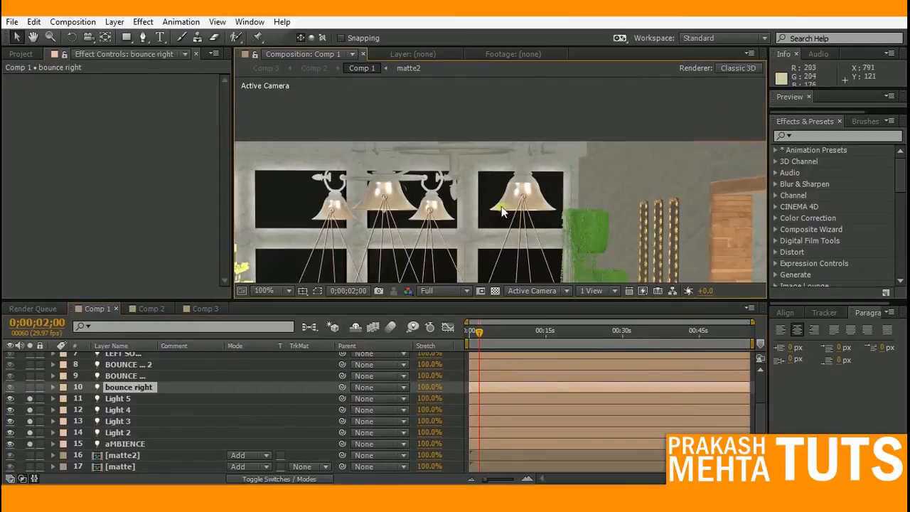
middle_drag(456, 233, 462, 234)
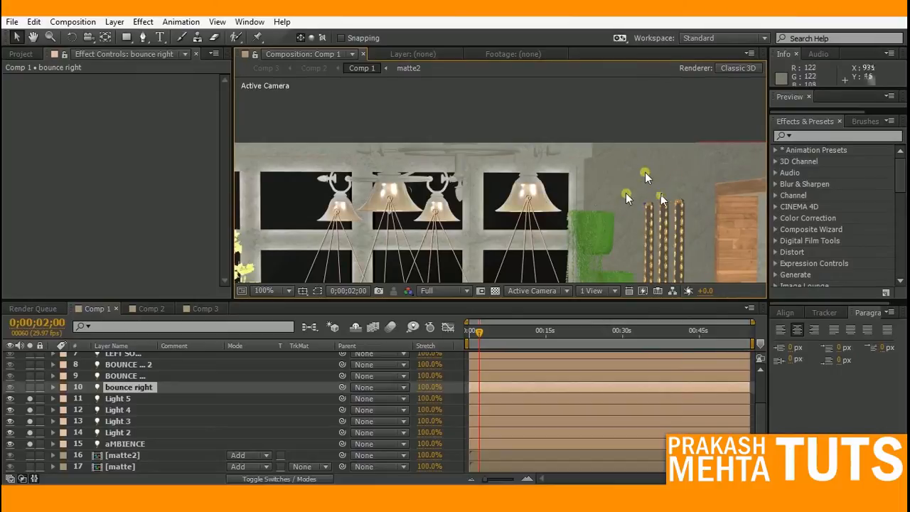
middle_drag(408, 186, 530, 185)
middle_drag(235, 187, 368, 172)
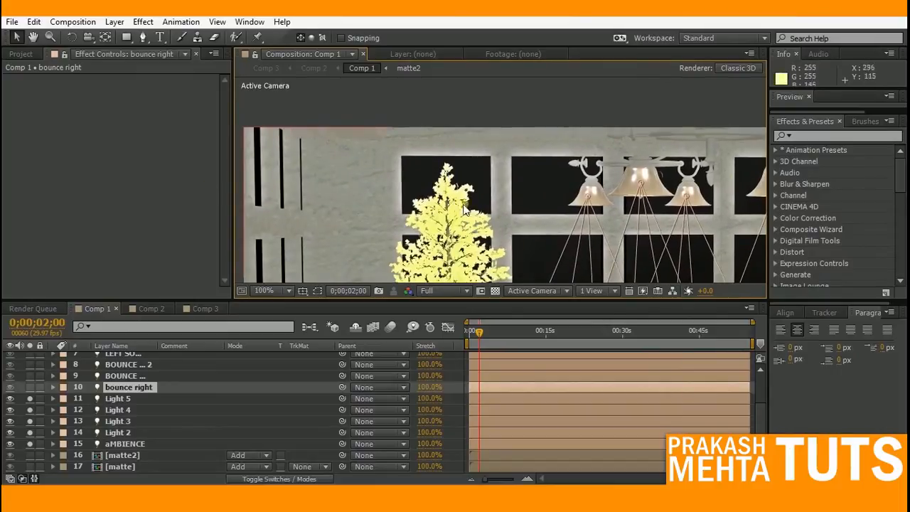
scroll(551, 194, down, 2)
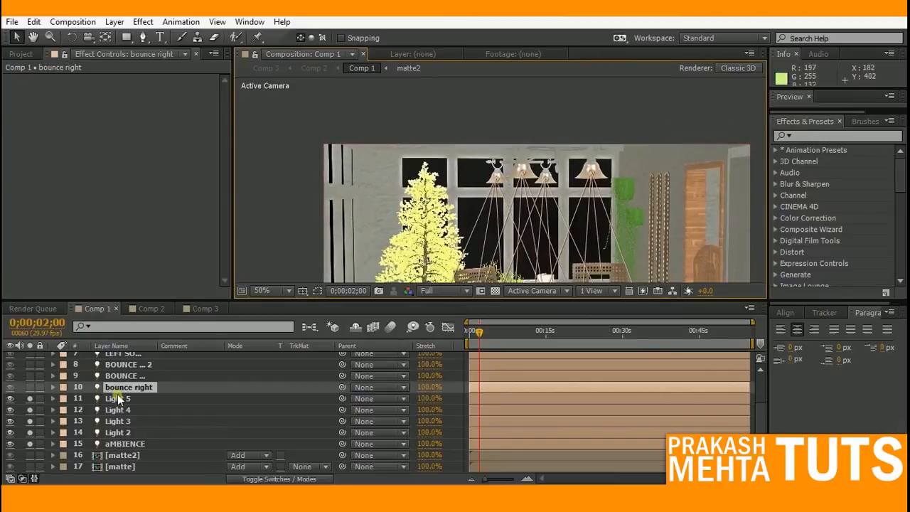
scroll(134, 379, up, 3)
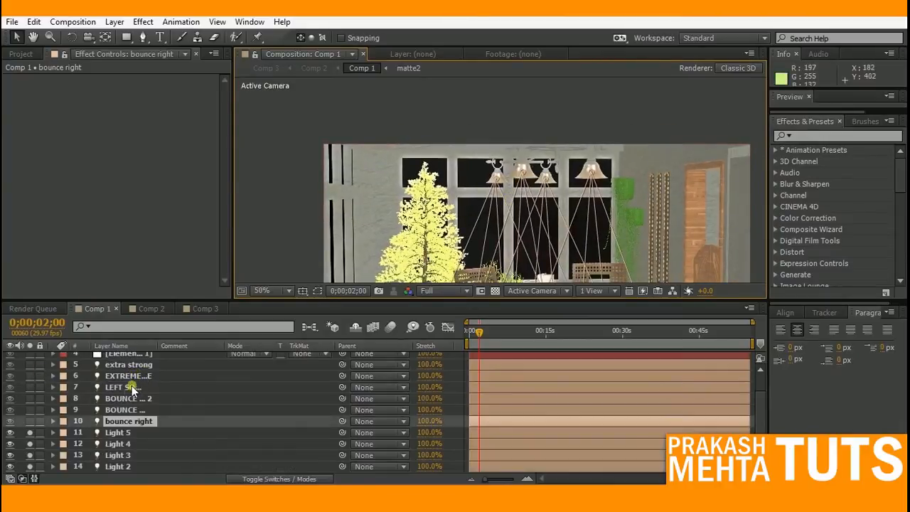
shift+click(128, 398)
drag(30, 398, 30, 410)
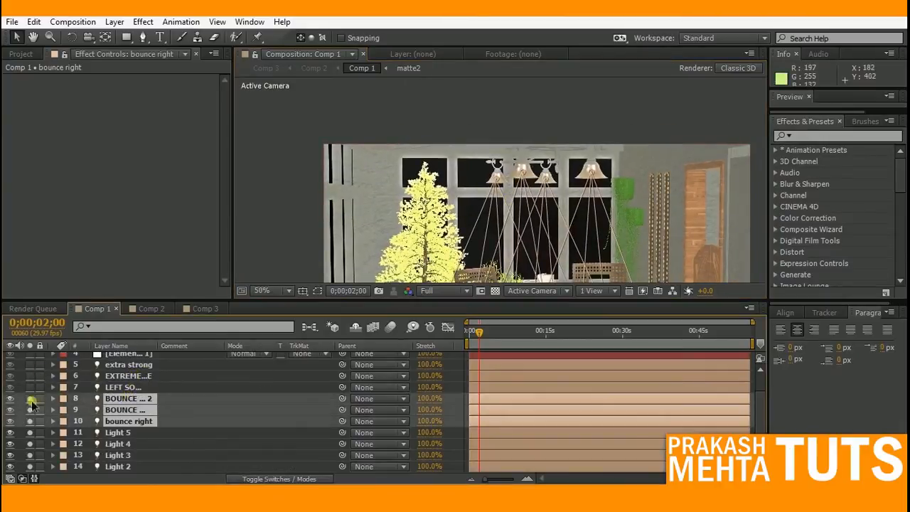
middle_drag(600, 215, 591, 169)
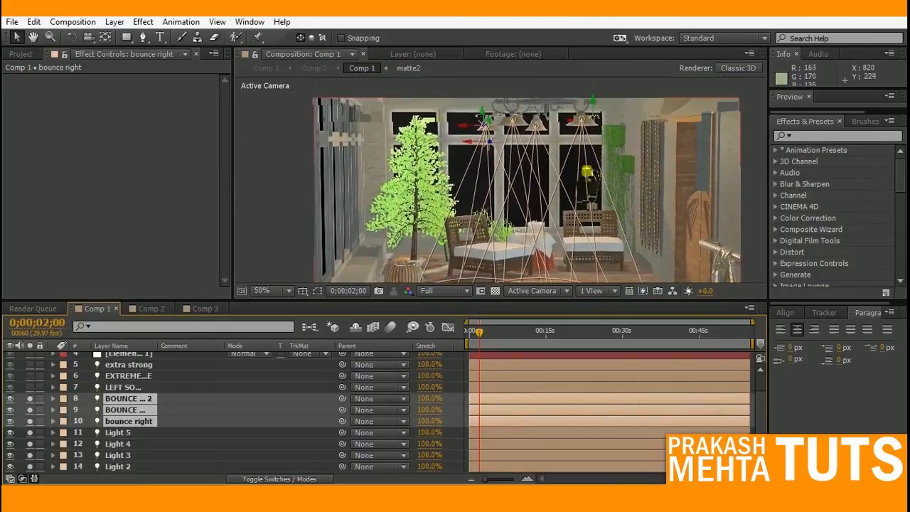
Review the placement of Light 2 through Light 5 and of the bounce right light
click(128, 376)
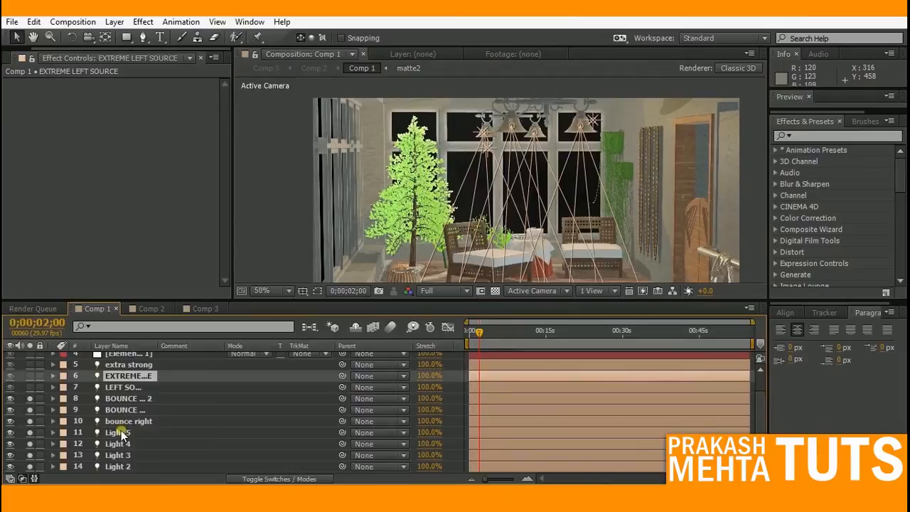
click(123, 434)
scroll(126, 432, down, 3)
shift+click(128, 398)
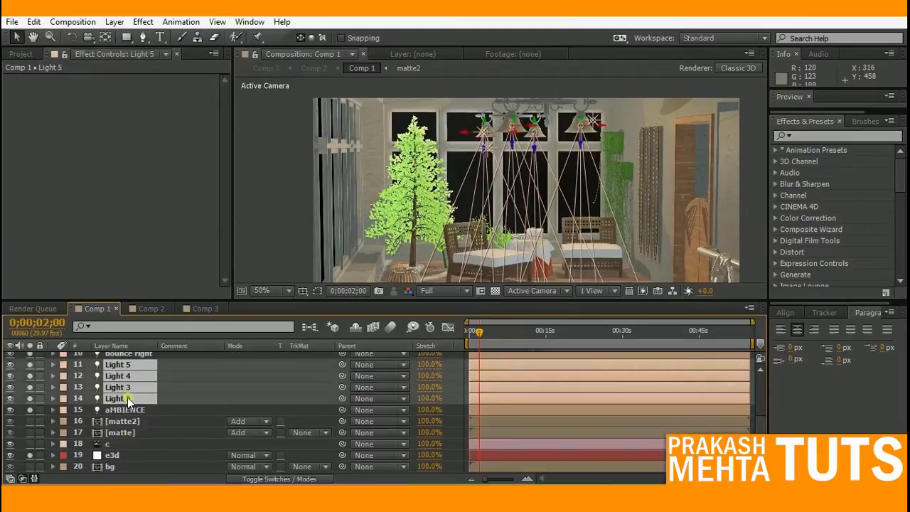
scroll(128, 398, up, 2)
click(135, 387)
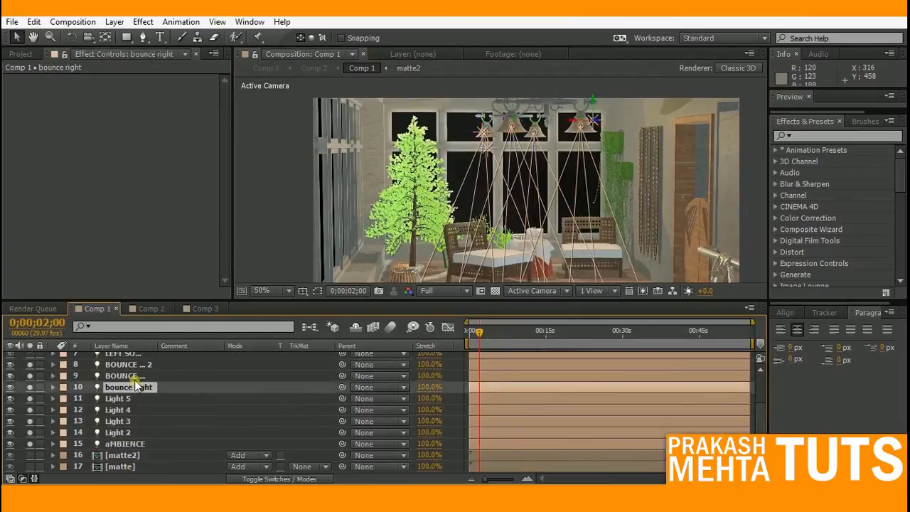
Solo the LEFT SOURCE and EXTREME LEFT SOURCE lights in addition to the lights already soloed
scroll(135, 387, up, 2)
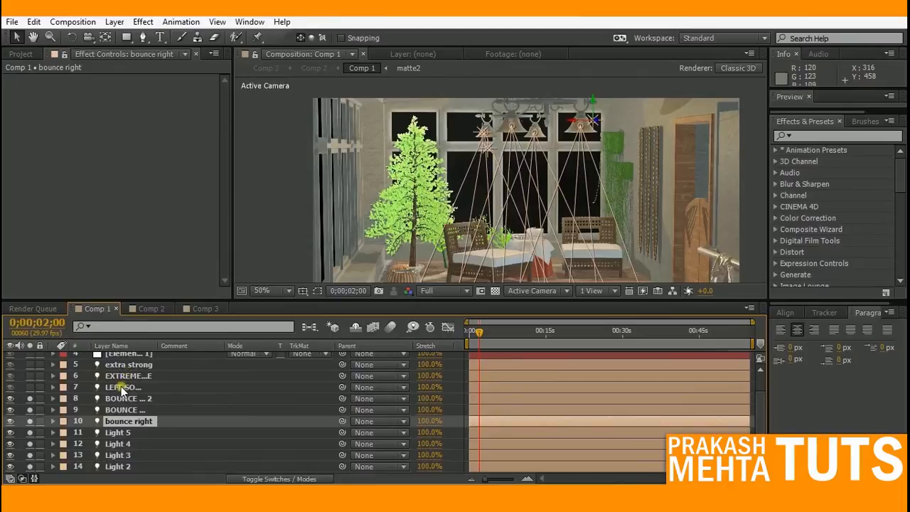
click(123, 386)
click(29, 387)
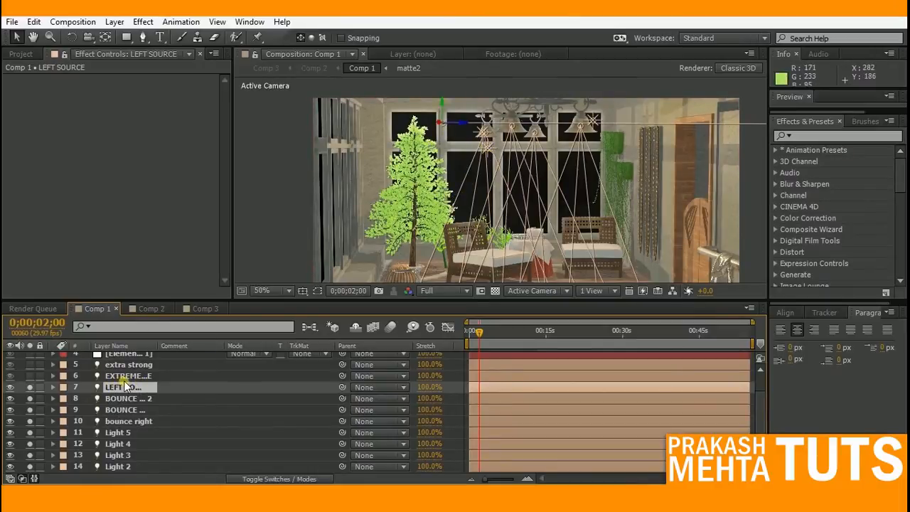
scroll(132, 388, up, 1)
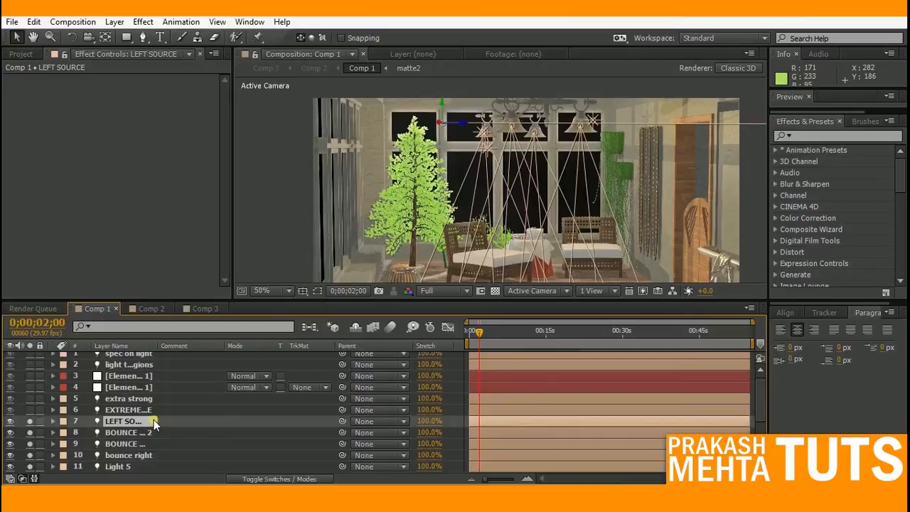
click(88, 409)
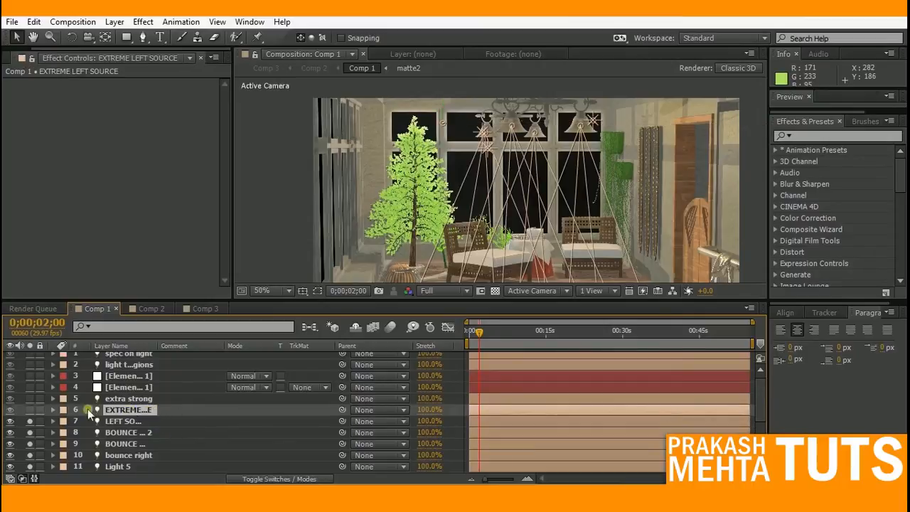
click(30, 409)
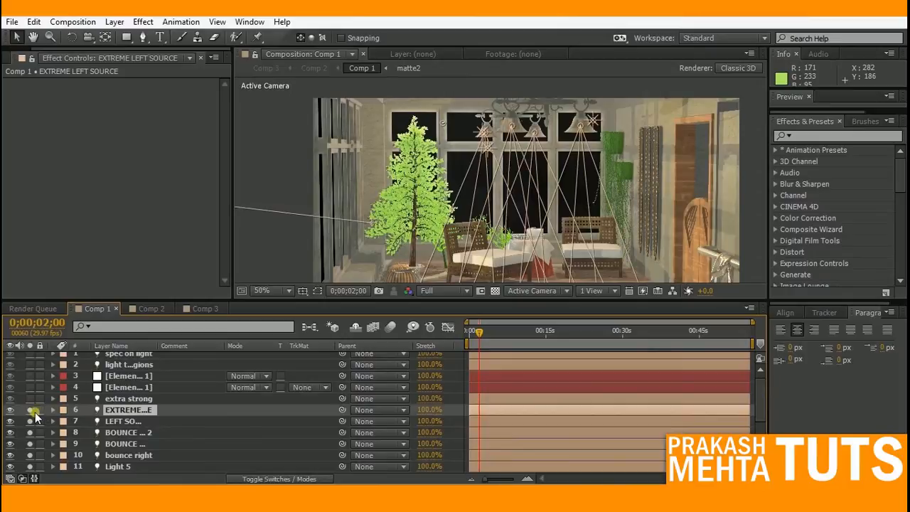
Solo the extra strong light and compare the room's lighting with it unsoloed and soloed again
click(103, 398)
click(32, 399)
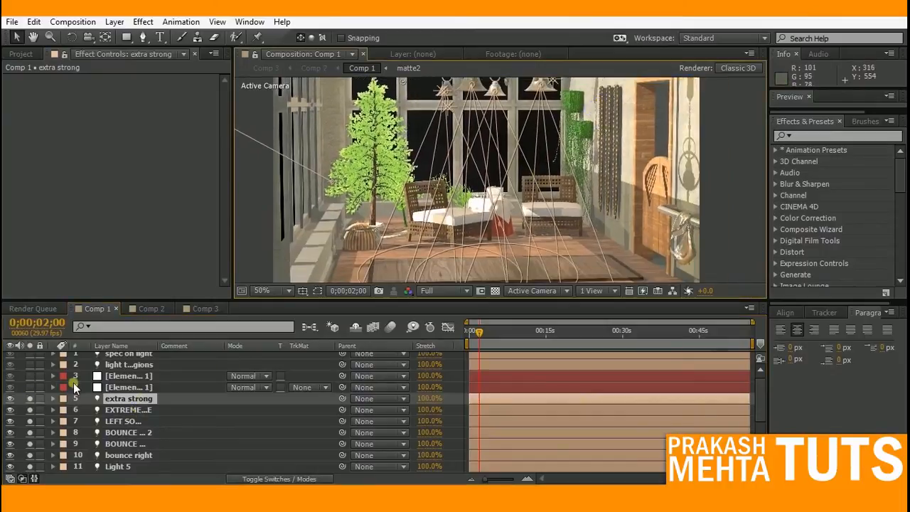
click(31, 398)
click(31, 398)
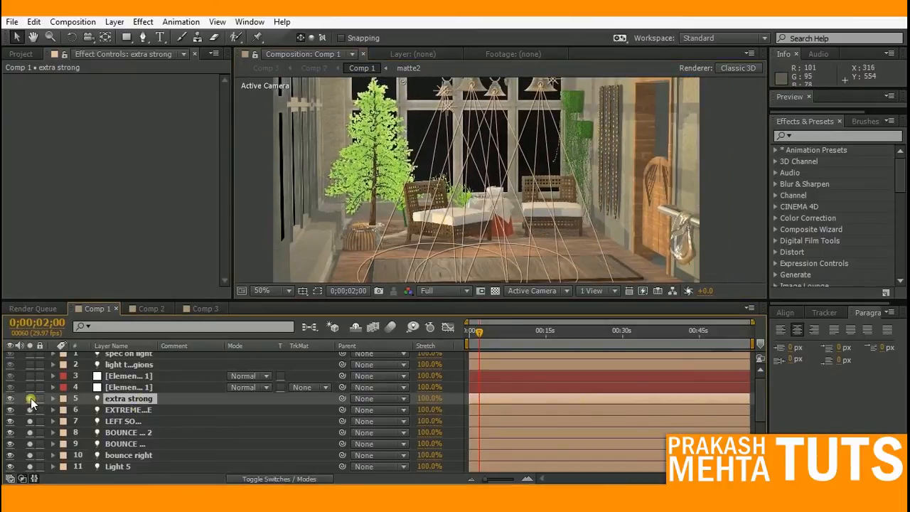
click(31, 398)
click(30, 398)
Examine where the extra strong light sits outside the frame, then fit the whole room in the composition view up to 100%
key(comma)
key(comma)
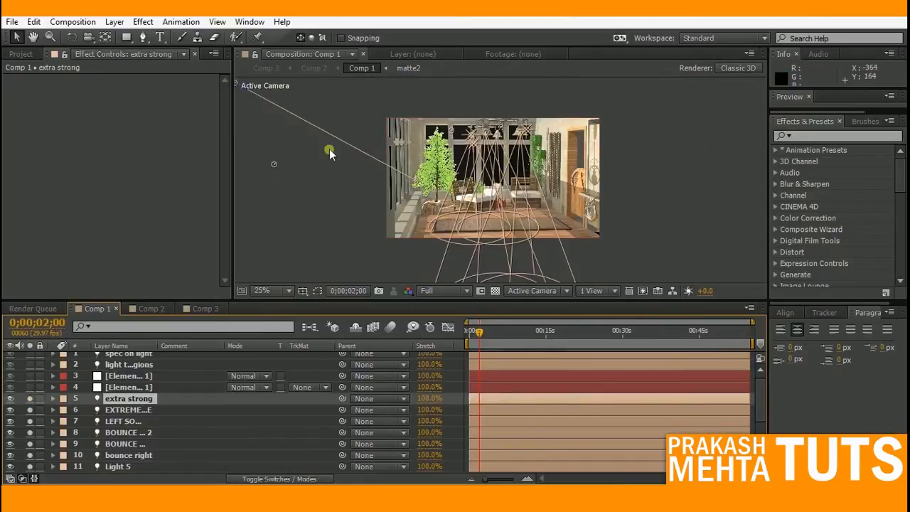
scroll(321, 143, up, 3)
shift+scroll(321, 143, left, 3)
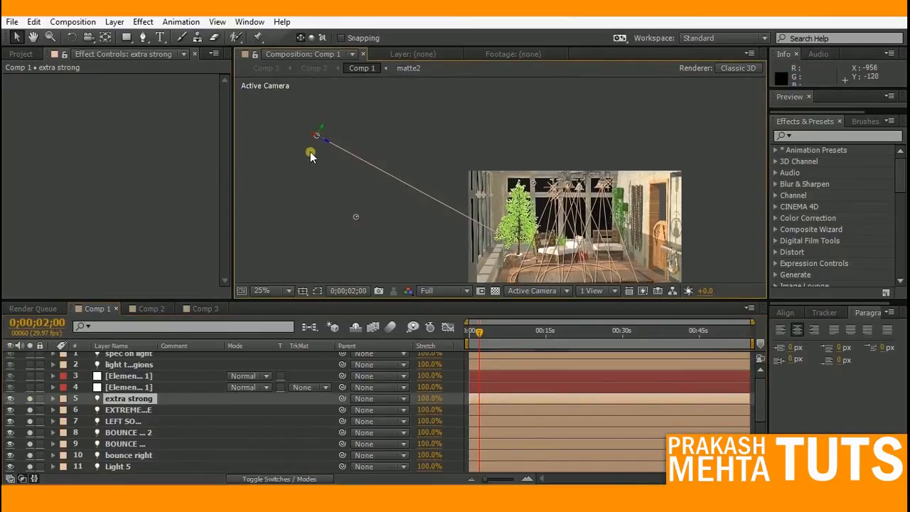
drag(566, 235, 473, 196)
scroll(473, 193, up, 2)
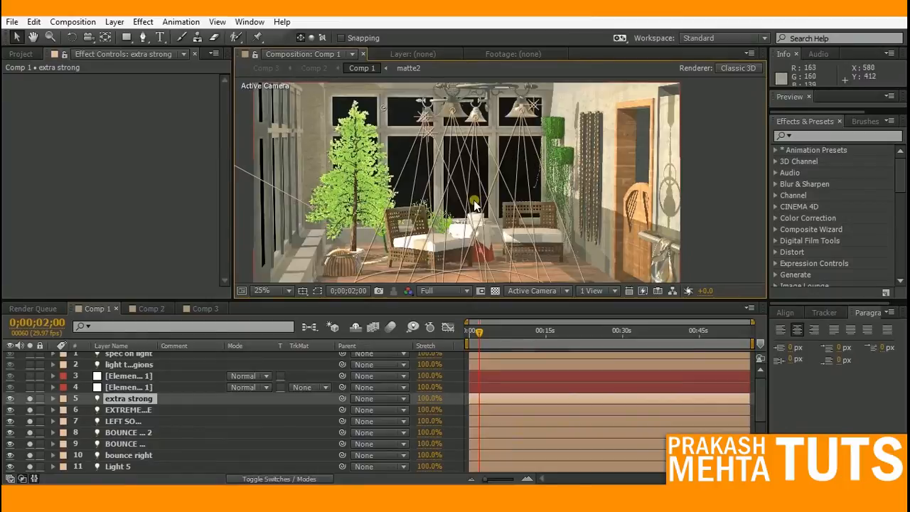
click(269, 289)
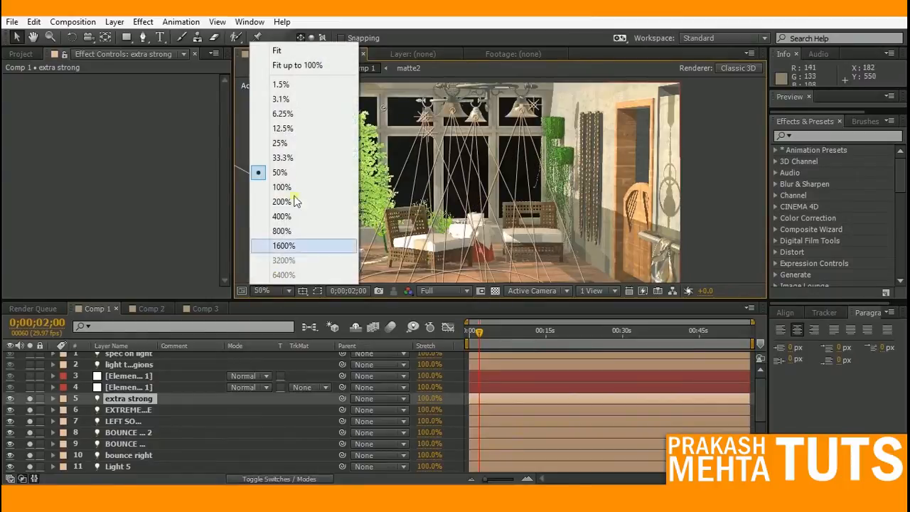
click(297, 70)
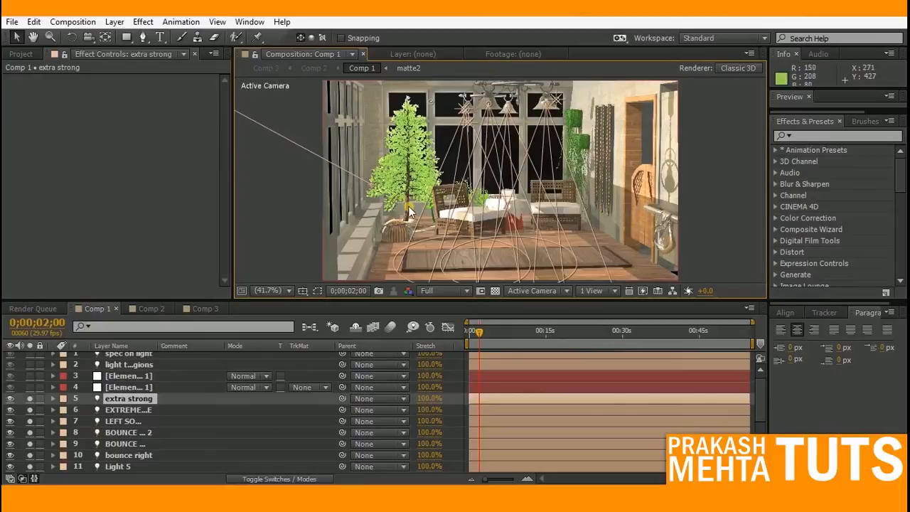
Delete the two Element Position null layers above the extra strong light
click(137, 388)
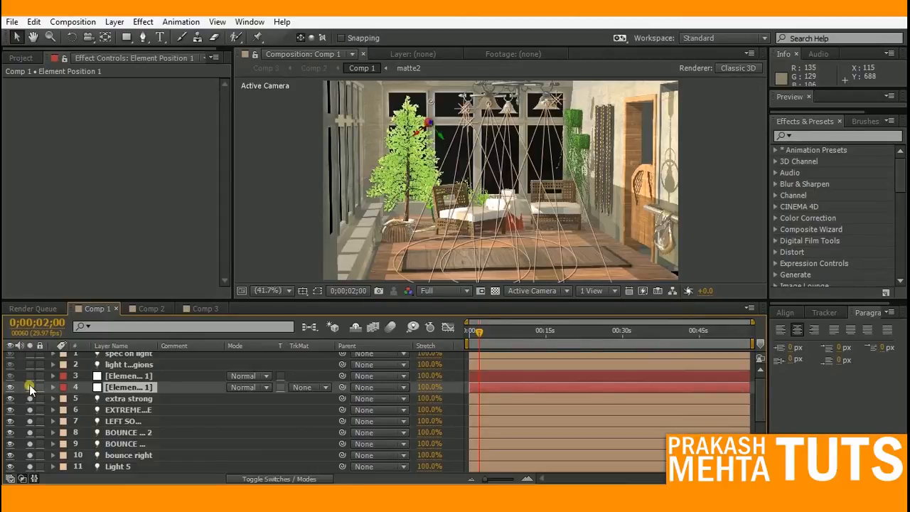
shift+click(125, 377)
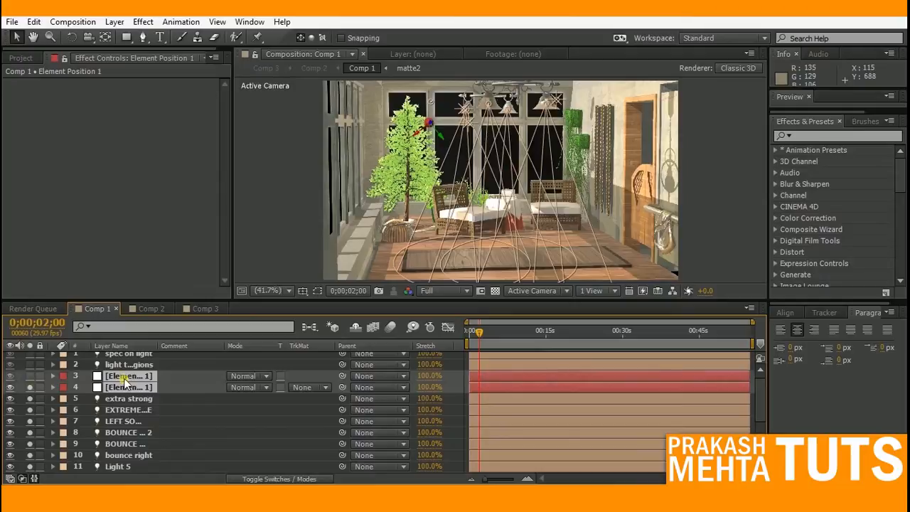
key(Delete)
In the e3d layer's Generate 3D Position settings, place the 2D position on the small lamp shade at 665.0, 101.5
scroll(134, 420, down, 3)
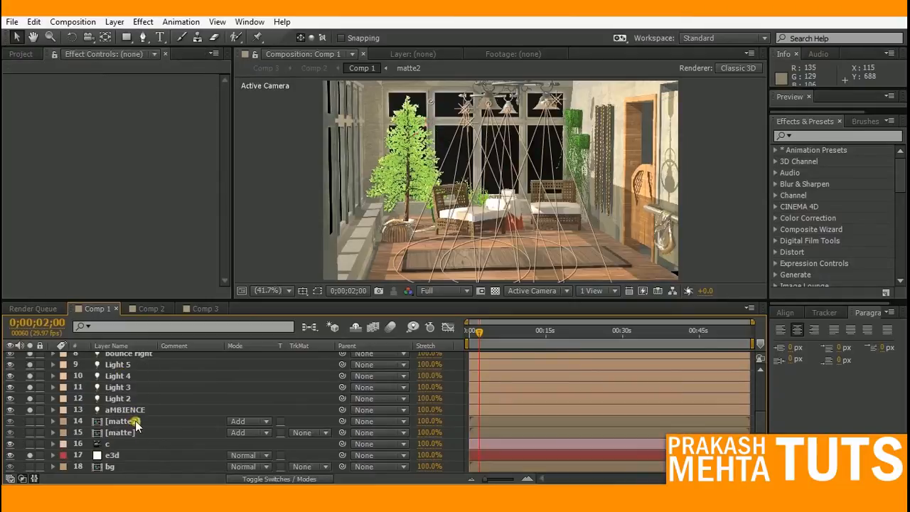
click(112, 455)
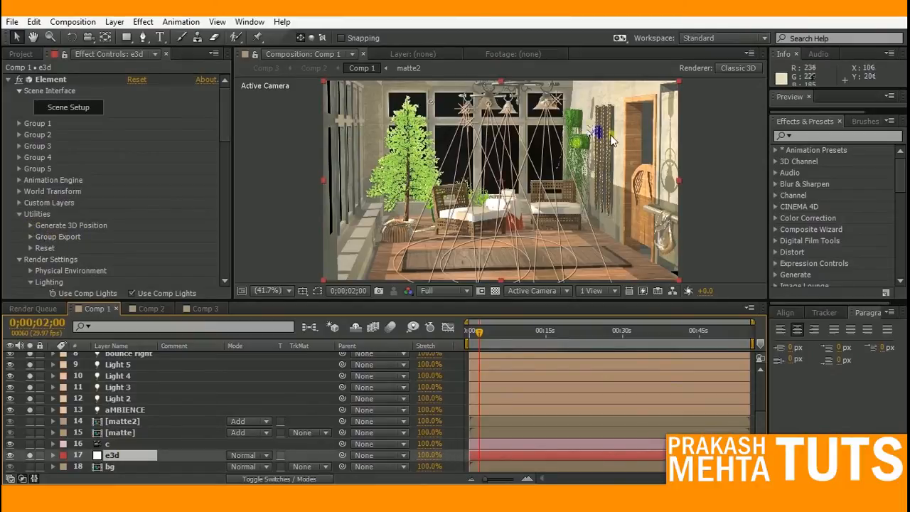
scroll(516, 158, up, 3)
scroll(484, 131, up, 2)
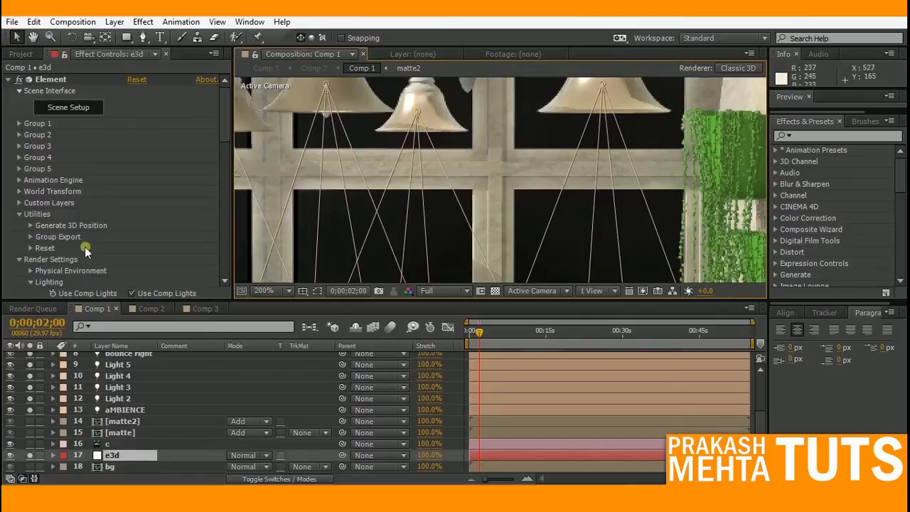
click(30, 226)
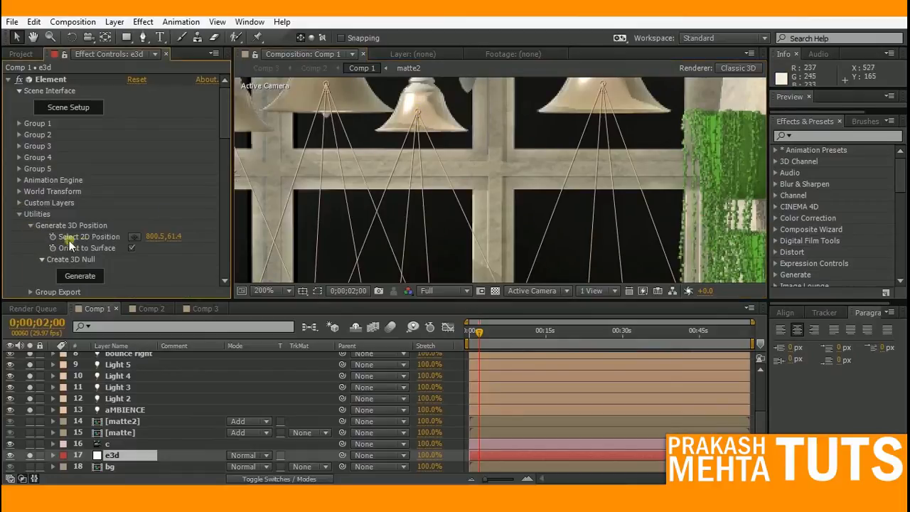
click(135, 236)
click(419, 118)
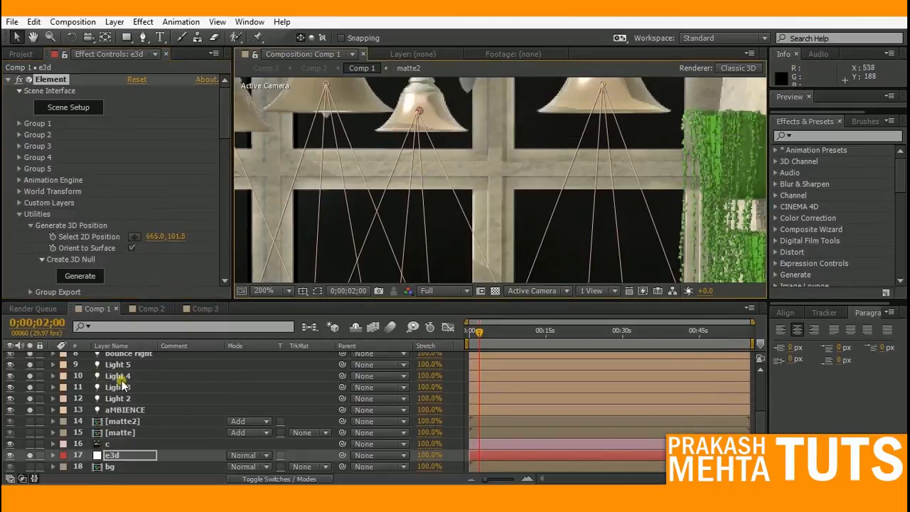
Select the light to remove dark regions layer and widen the Layer Name column to show the full names
scroll(123, 388, up, 3)
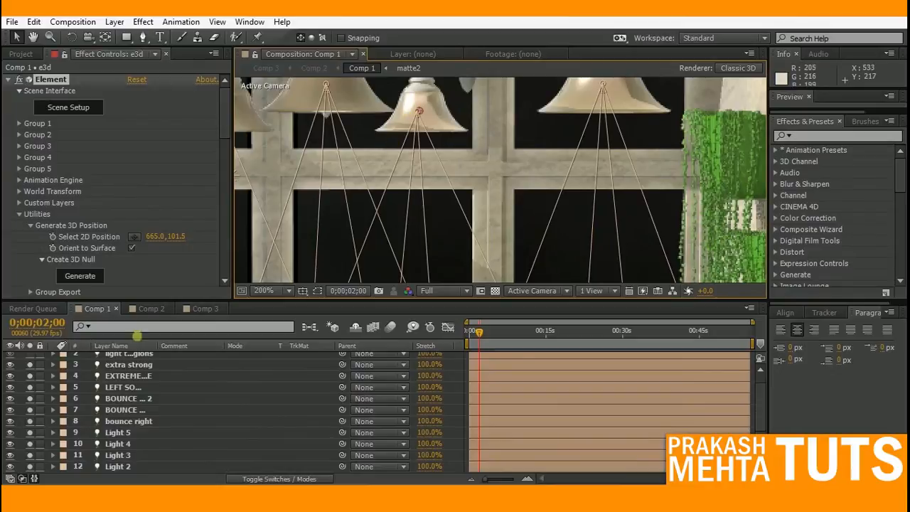
scroll(119, 377, up, 1)
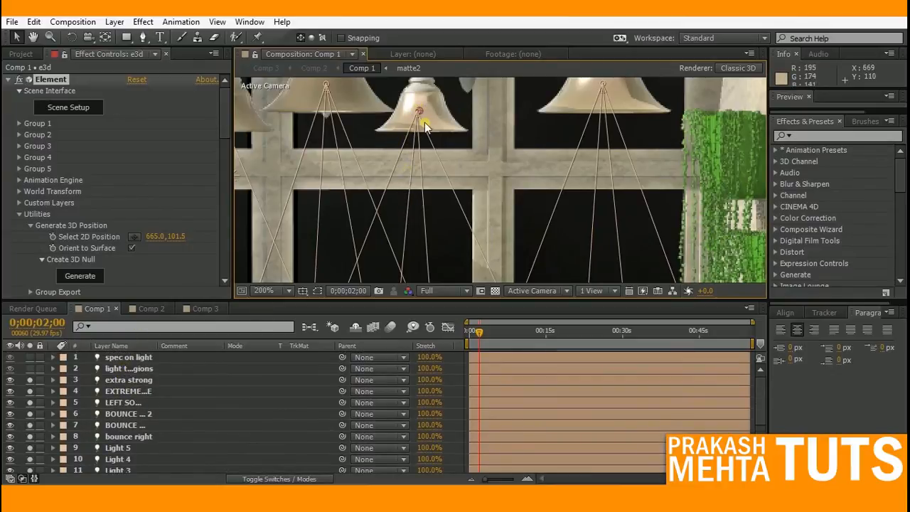
key(comma)
key(comma)
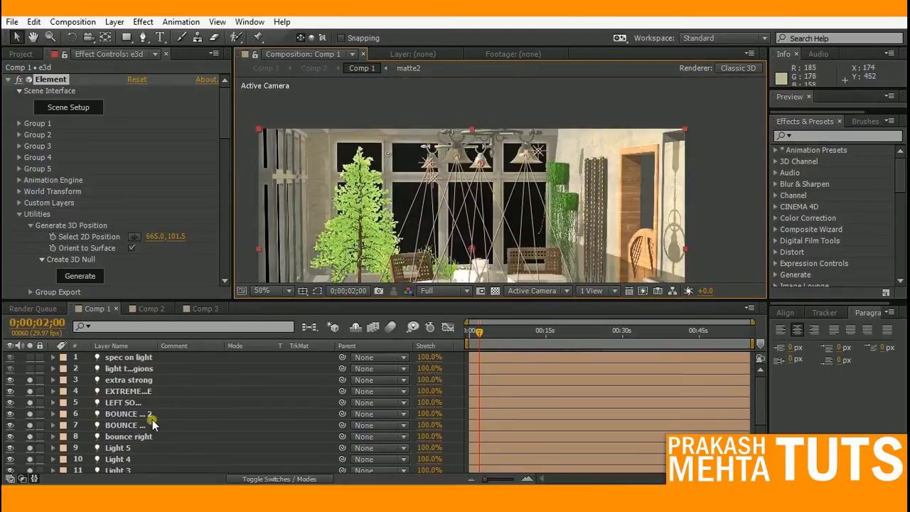
scroll(146, 419, down, 3)
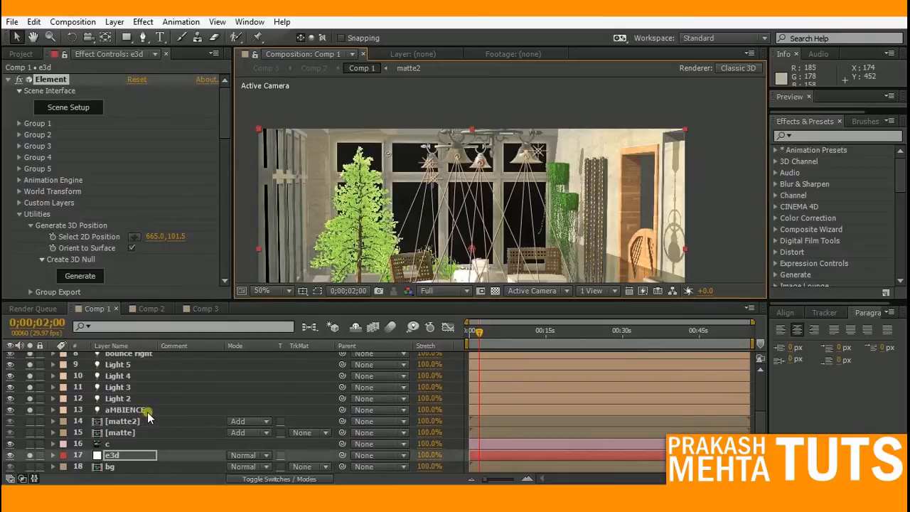
scroll(146, 412, up, 3)
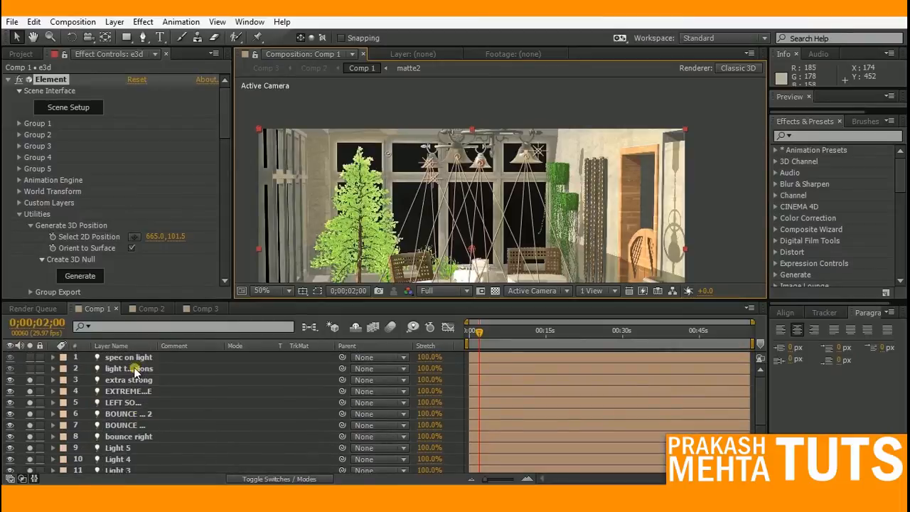
click(135, 369)
drag(157, 346, 223, 347)
Solo the light to remove dark regions and check its effect around the window and wall behind the tree
click(30, 369)
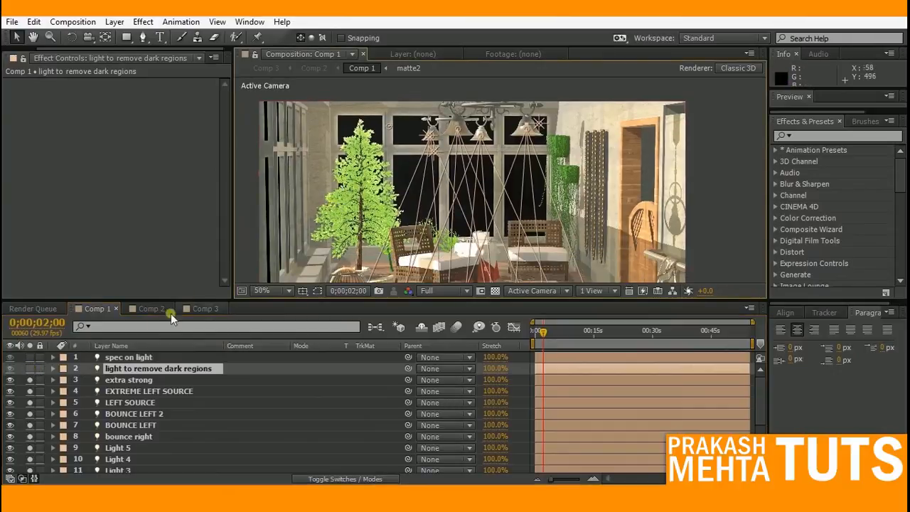
middle_drag(494, 236, 461, 228)
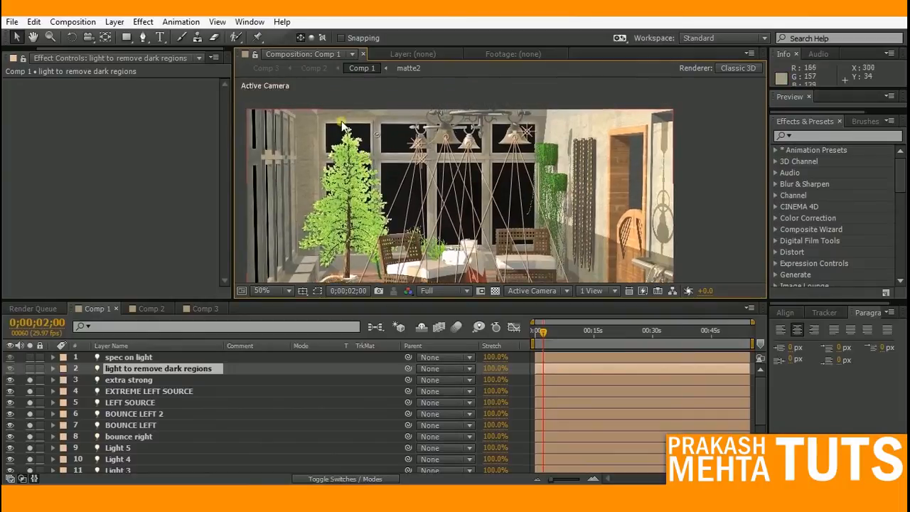
scroll(311, 123, up, 2)
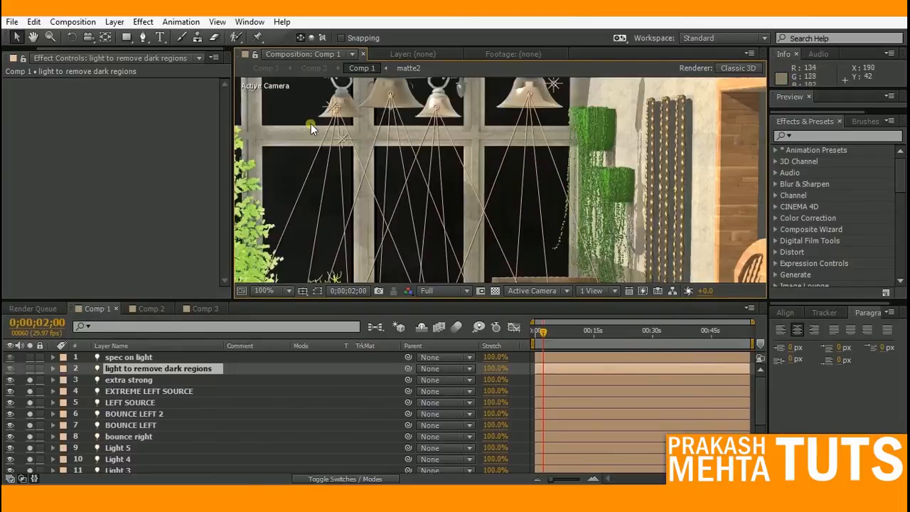
middle_drag(311, 124, 350, 152)
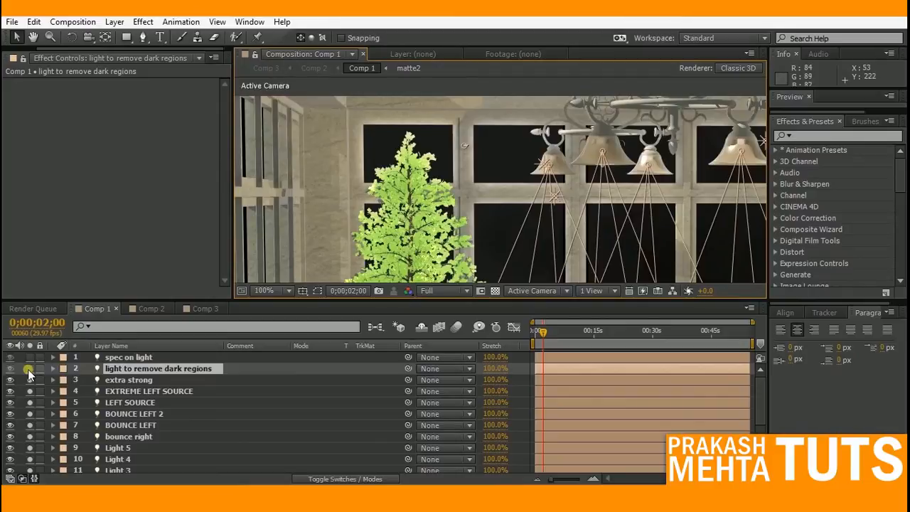
click(554, 209)
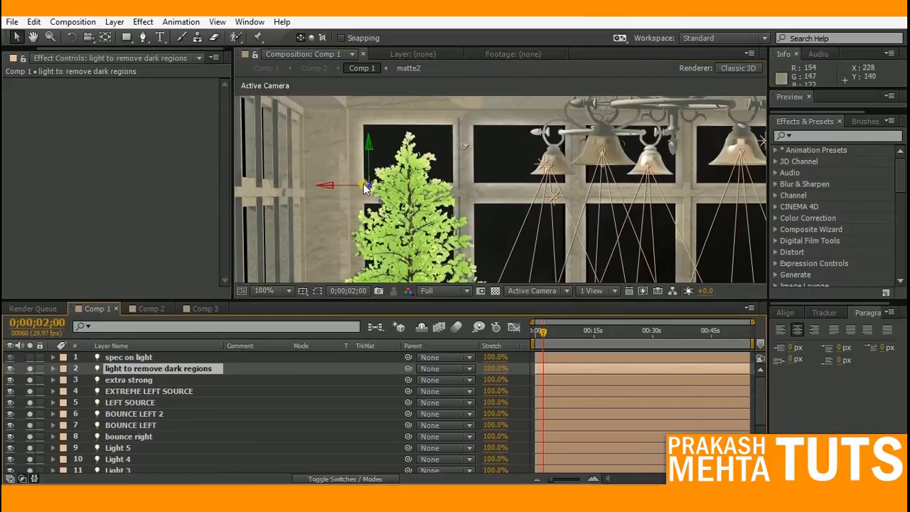
Turn off Casts Shadows for the "light to remove dark regions" light
key(comma)
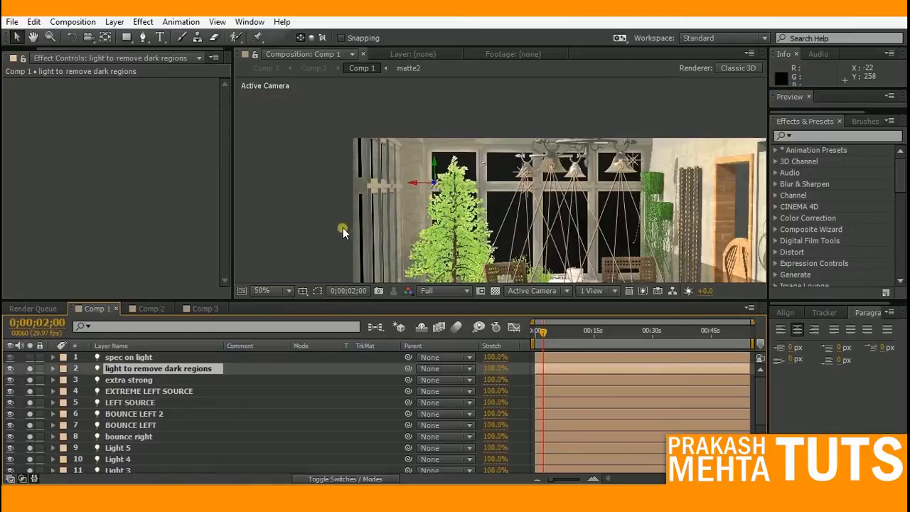
scroll(477, 148, up, 1)
key(a)
key(a)
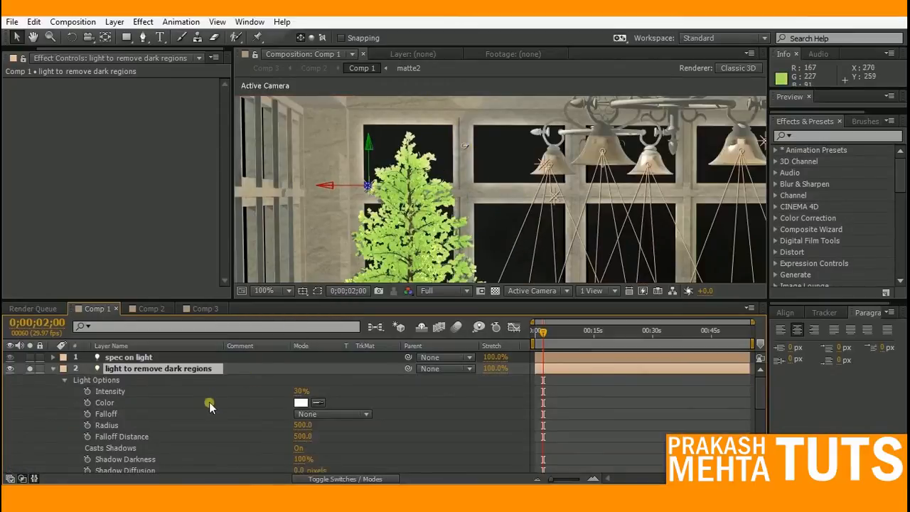
click(302, 449)
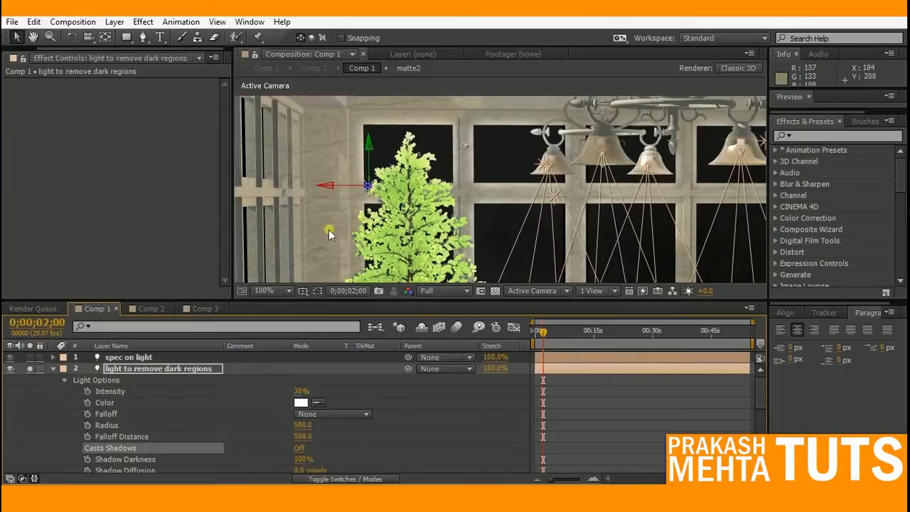
click(55, 370)
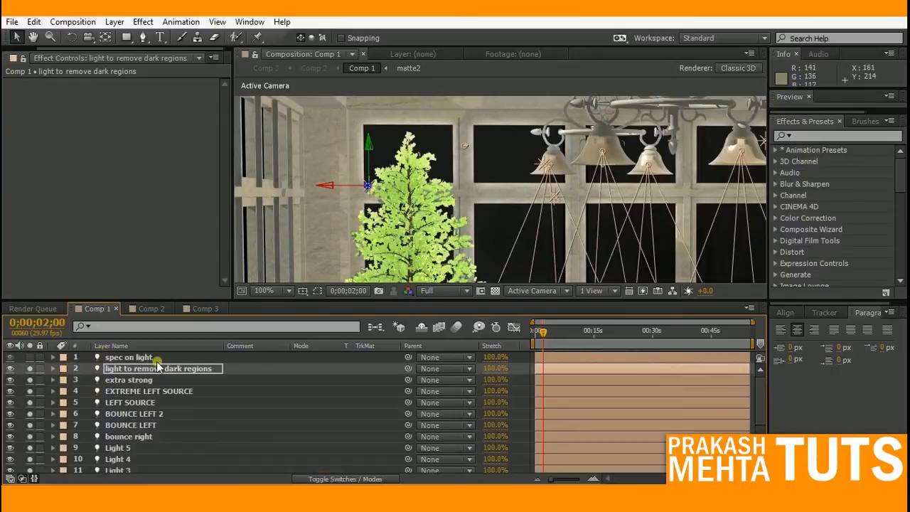
Solo the "spec on light" layer so it lights the hanging bell lamp nearest the door
scroll(496, 175, down, 2)
middle_drag(525, 168, 355, 213)
scroll(409, 234, up, 1)
middle_drag(443, 256, 494, 228)
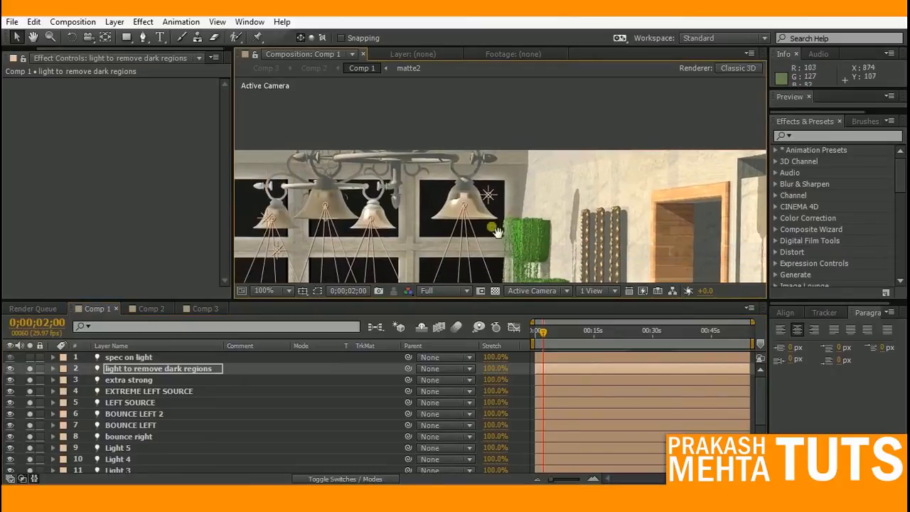
click(119, 358)
scroll(507, 200, up, 2)
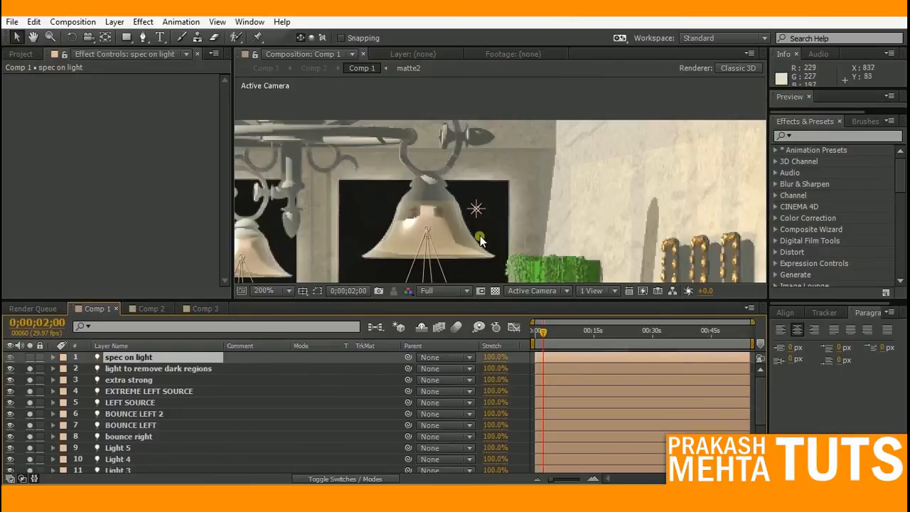
click(30, 357)
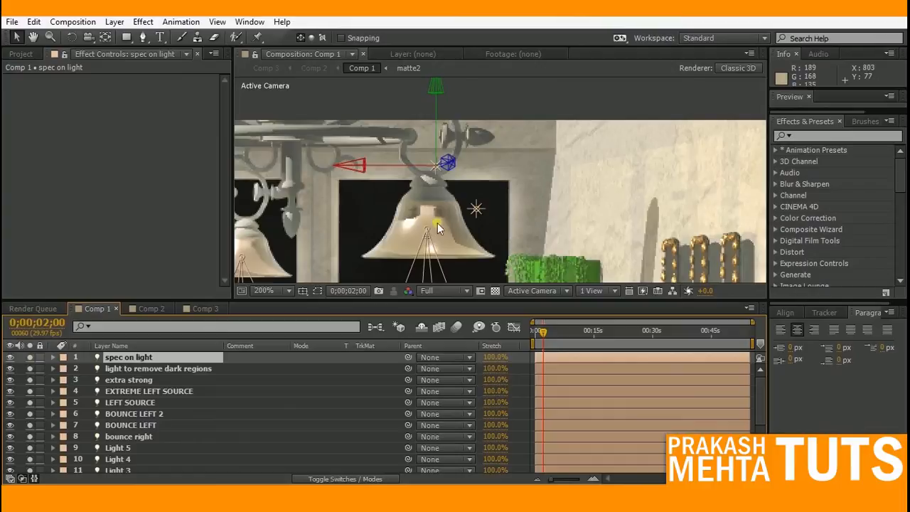
Compare the bell lamp's highlight with the "spec on light" layer's solo off and on
scroll(446, 207, down, 1)
scroll(439, 222, up, 1)
click(29, 358)
click(29, 358)
click(30, 358)
click(31, 358)
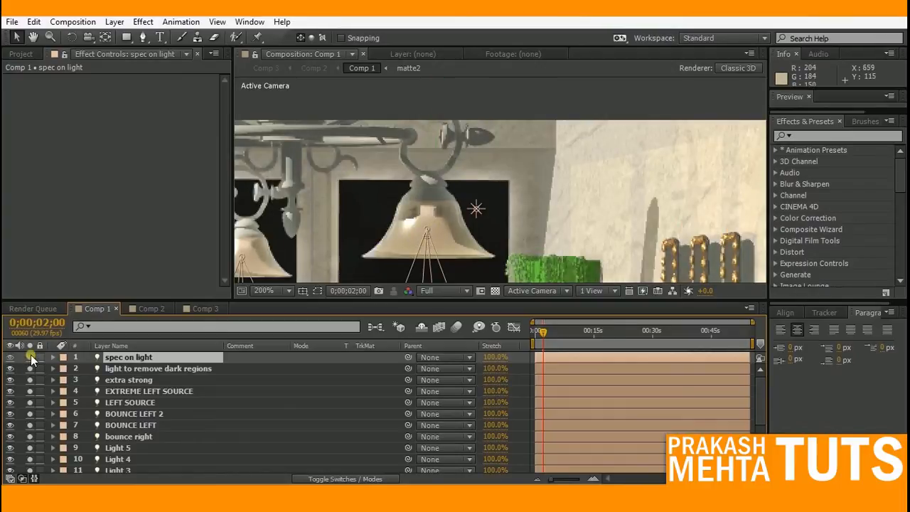
Fit the whole composition in the viewer and hide the layer controls and light wireframes
scroll(409, 175, down, 1)
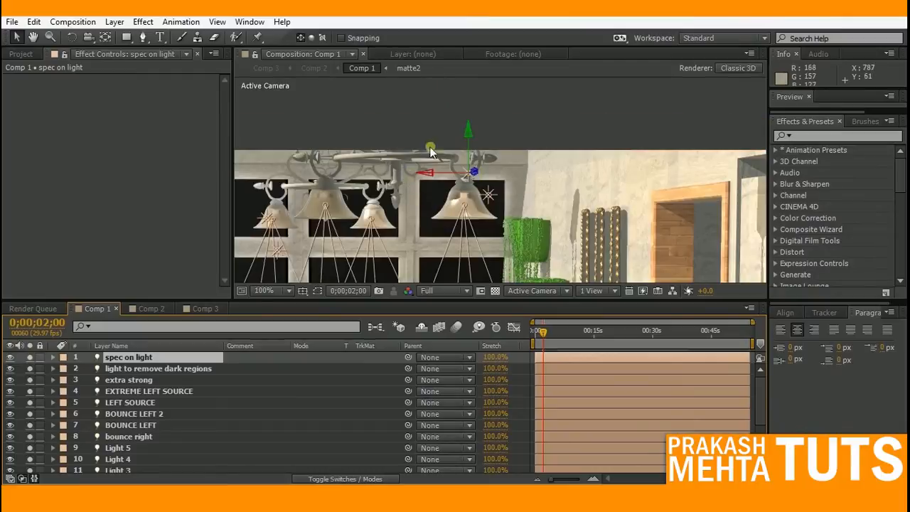
scroll(433, 177, down, 4)
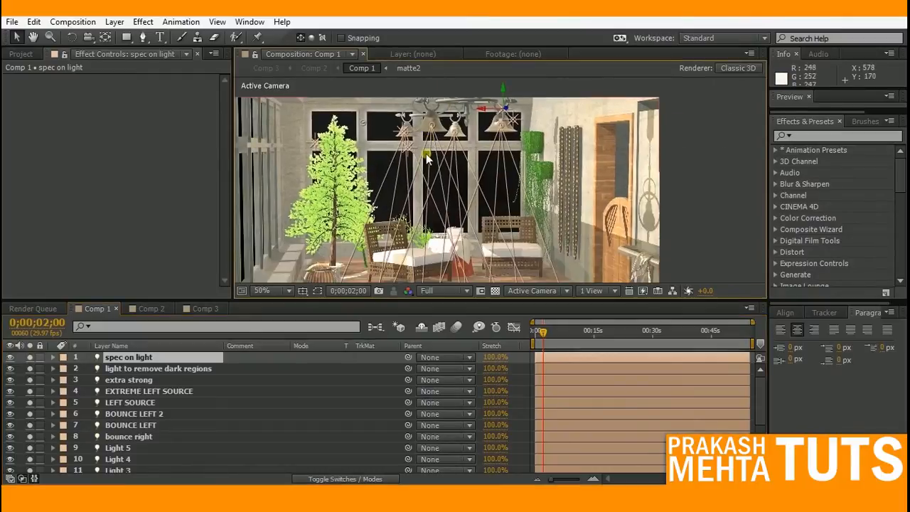
click(264, 290)
click(277, 50)
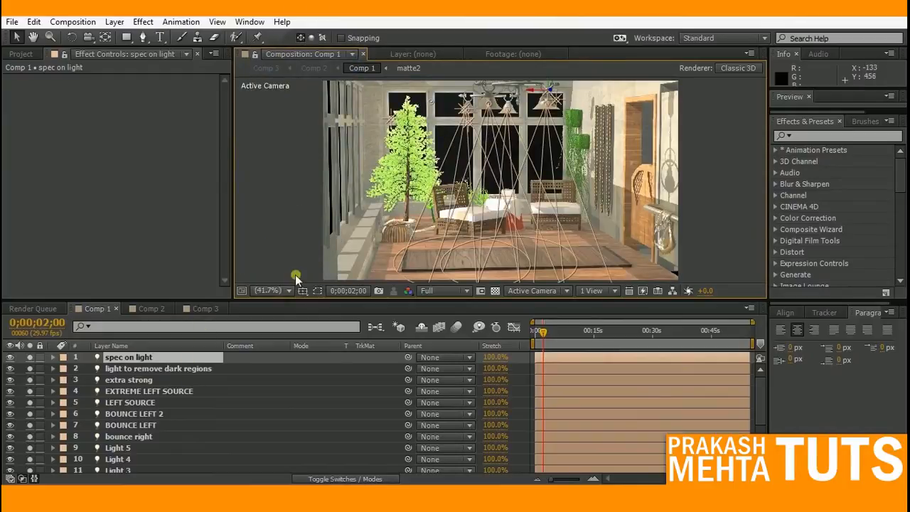
key(ctrl+shift+h)
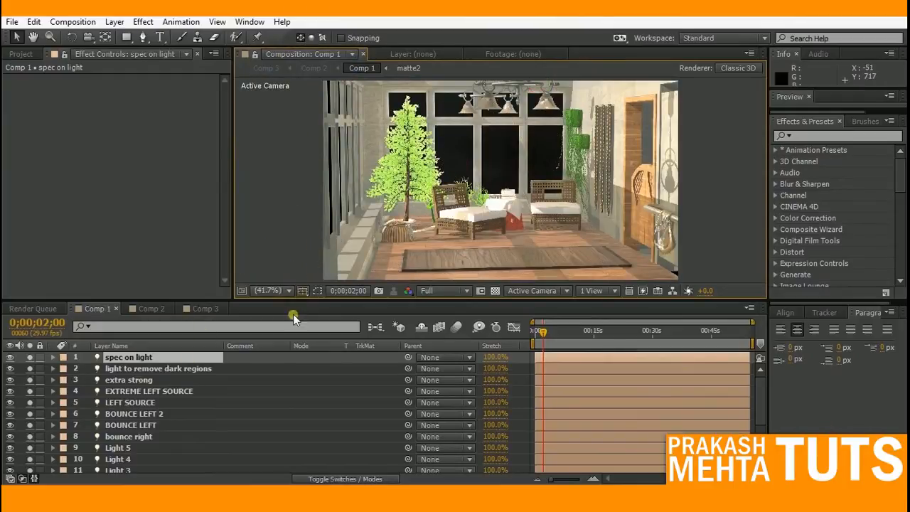
Examine the e3d layer's lighting and ambient occlusion render settings, including the available AO Mode choices
scroll(155, 421, down, 3)
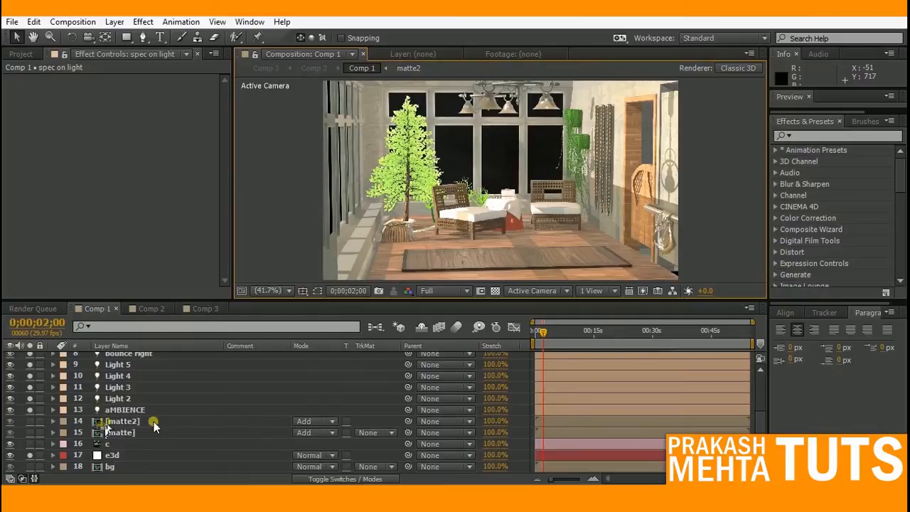
click(109, 455)
scroll(57, 257, down, 3)
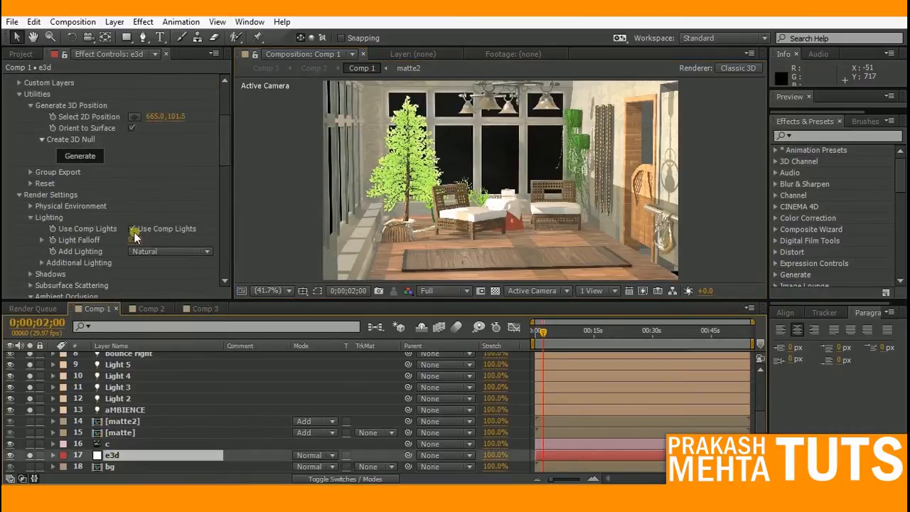
scroll(121, 237, down, 3)
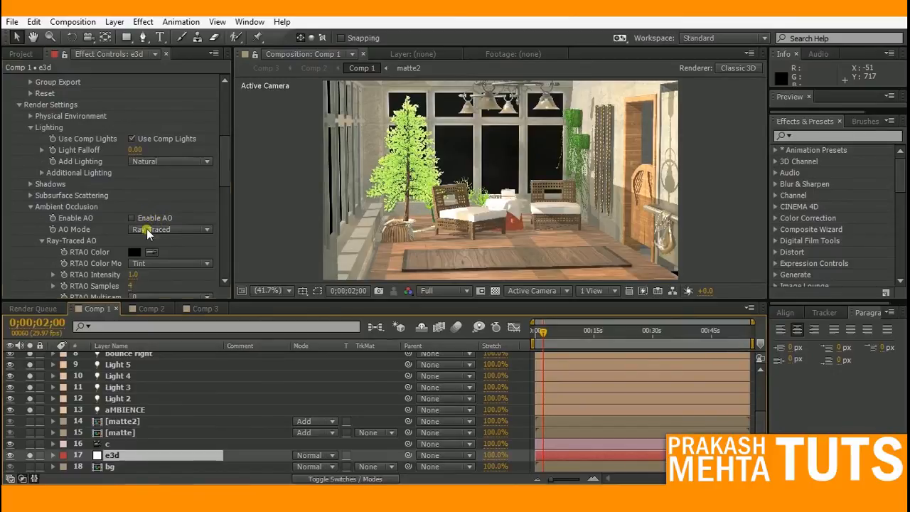
click(146, 228)
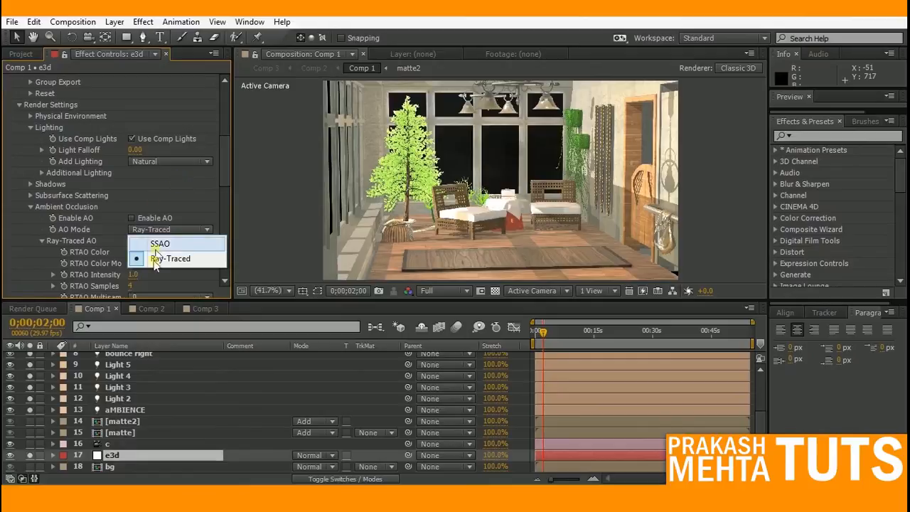
Create a new composition named Comp 4 at 960 x 540 px and 23.976 frames per second
click(12, 21)
click(12, 21)
key(ctrl+n)
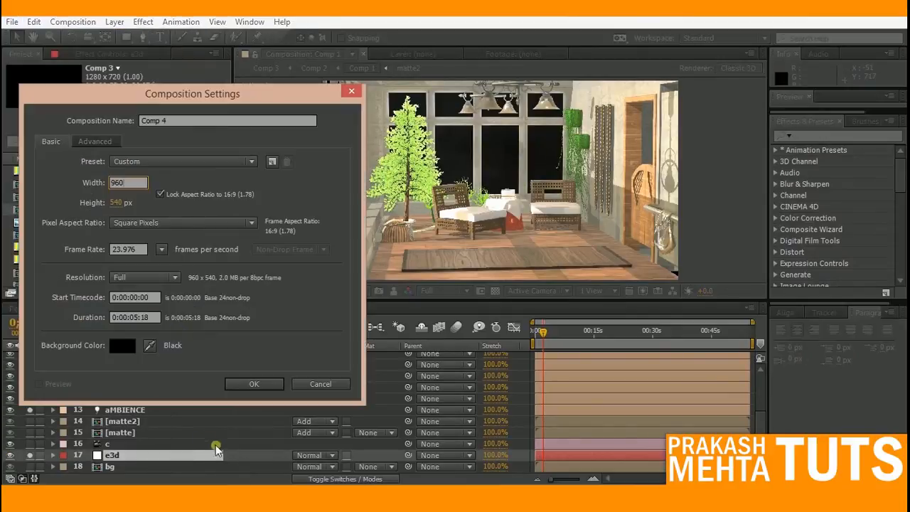
click(249, 382)
Add a red solid layer filling Comp 4
right_click(225, 384)
mouse_move(369, 248)
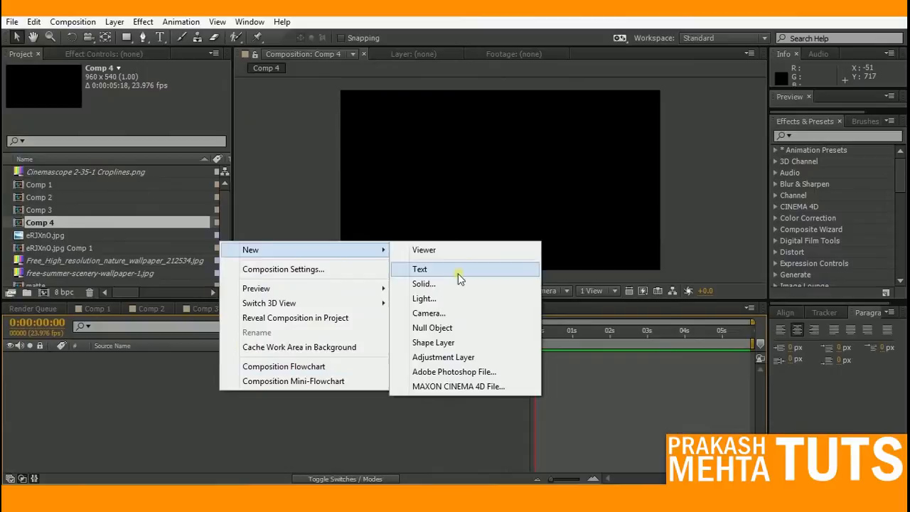
click(462, 281)
key(Return)
Apply the Element effect to the red solid and open its scene setup
right_click(426, 213)
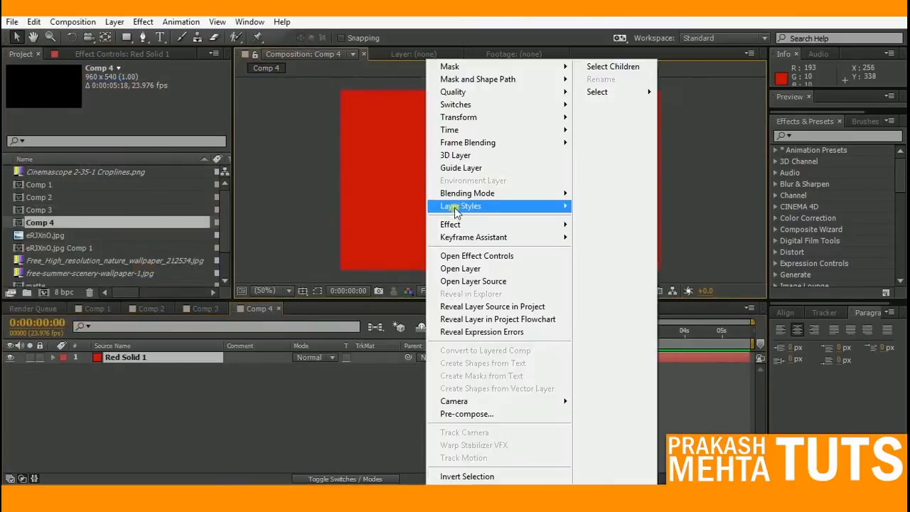
mouse_move(490, 228)
mouse_move(777, 142)
click(512, 170)
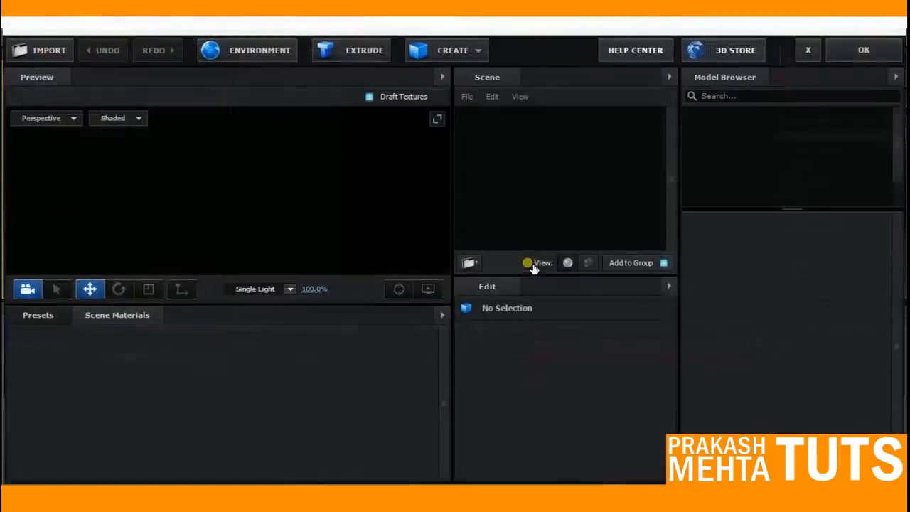
Create a plane model and scale it to about 792% in X and Z as a ground surface
click(468, 57)
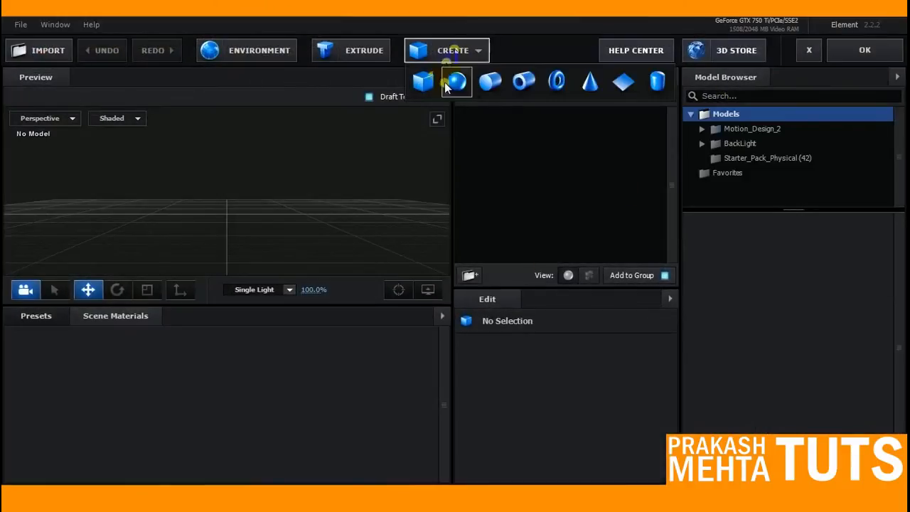
click(624, 81)
drag(244, 231, 205, 266)
key(r)
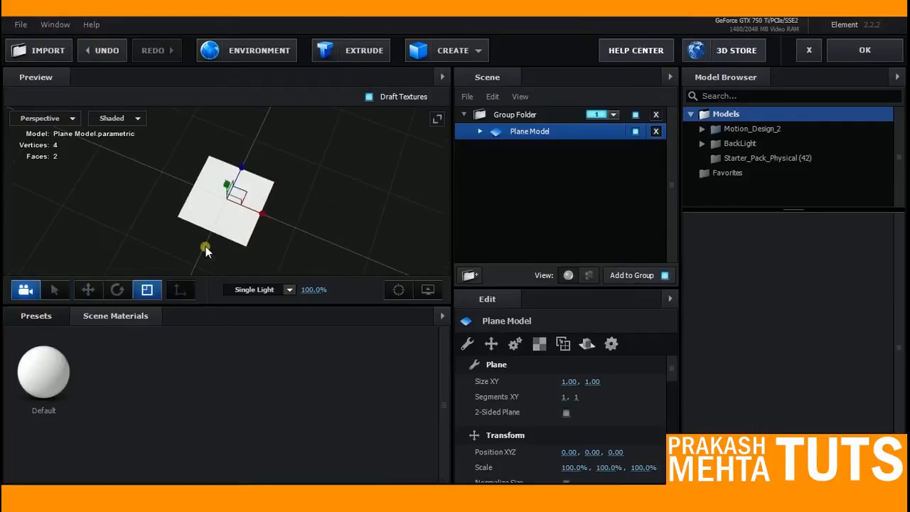
drag(237, 199, 327, 124)
Create a cylinder, stretch it vertically into a tall column, raise it to stand on the plane, and accept the scene
click(461, 57)
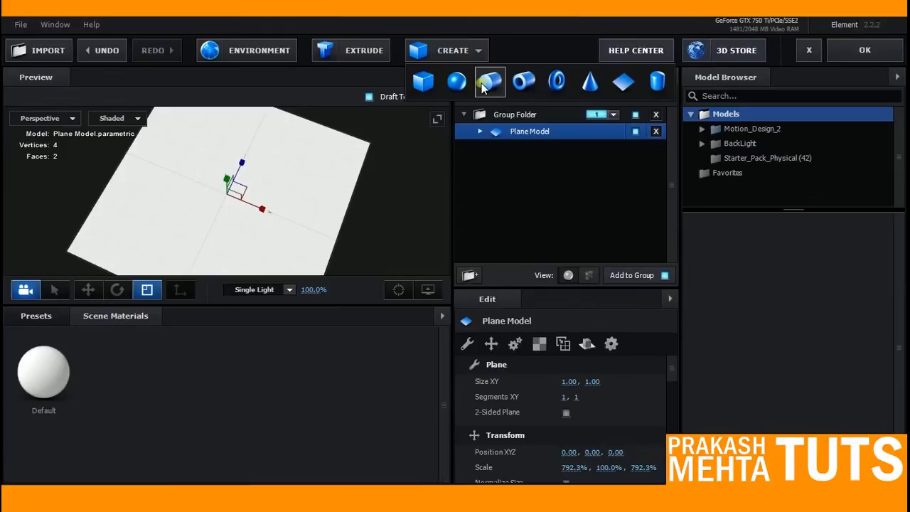
click(483, 84)
drag(292, 186, 297, 165)
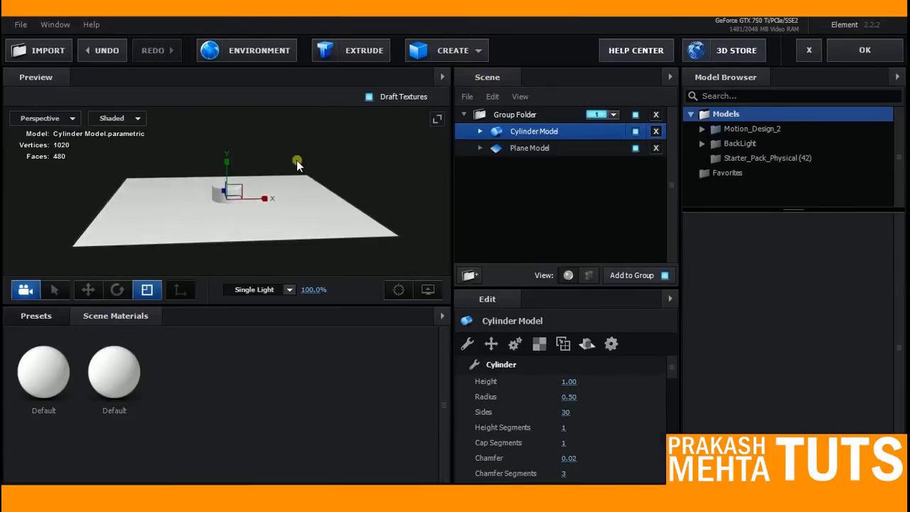
drag(226, 161, 227, 96)
key(w)
drag(225, 152, 235, 88)
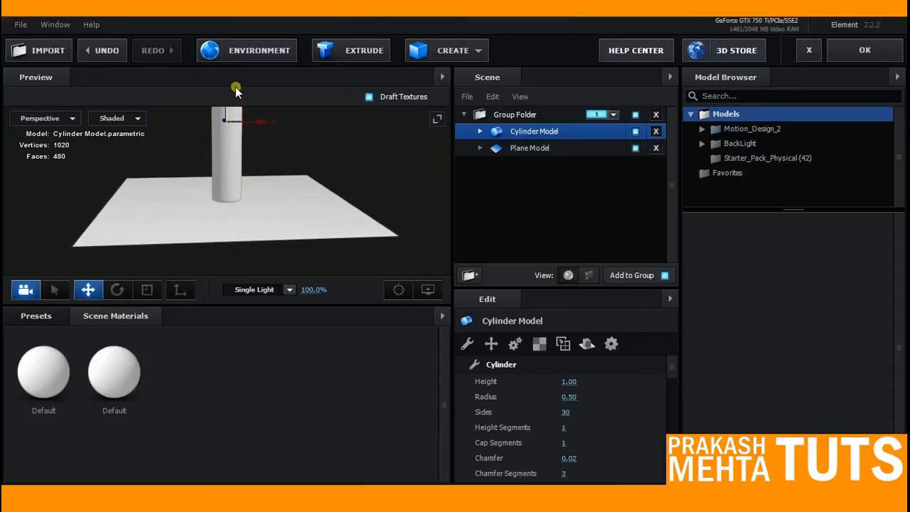
middle_drag(243, 121, 222, 114)
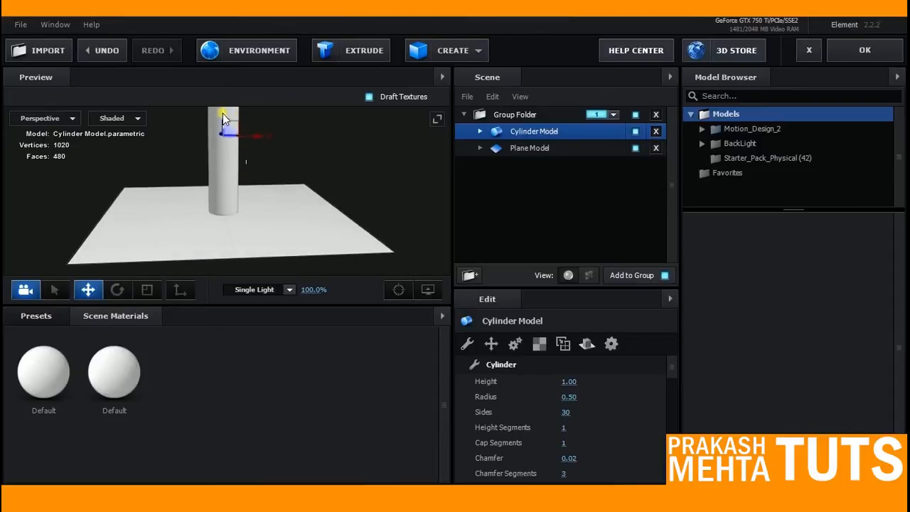
click(848, 53)
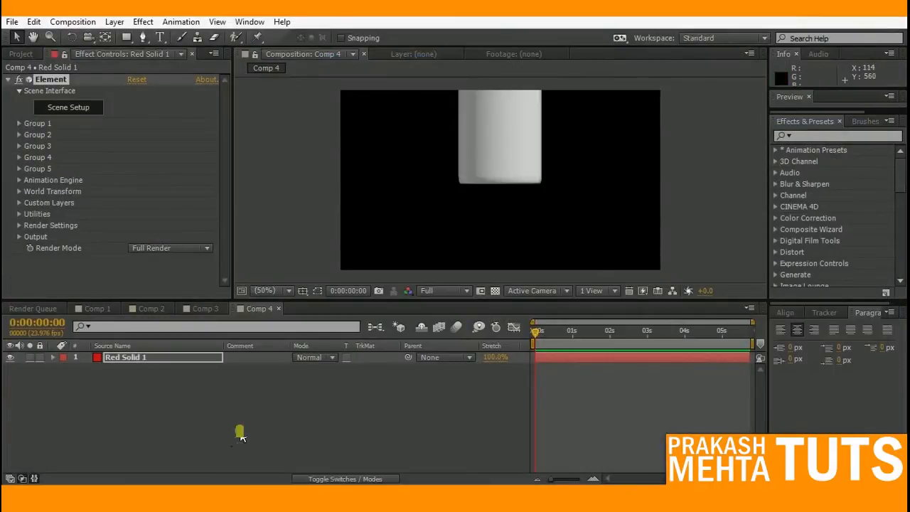
Add a camera with the default settings and orbit it to look down on the column's base and the plane
right_click(240, 430)
mouse_move(272, 300)
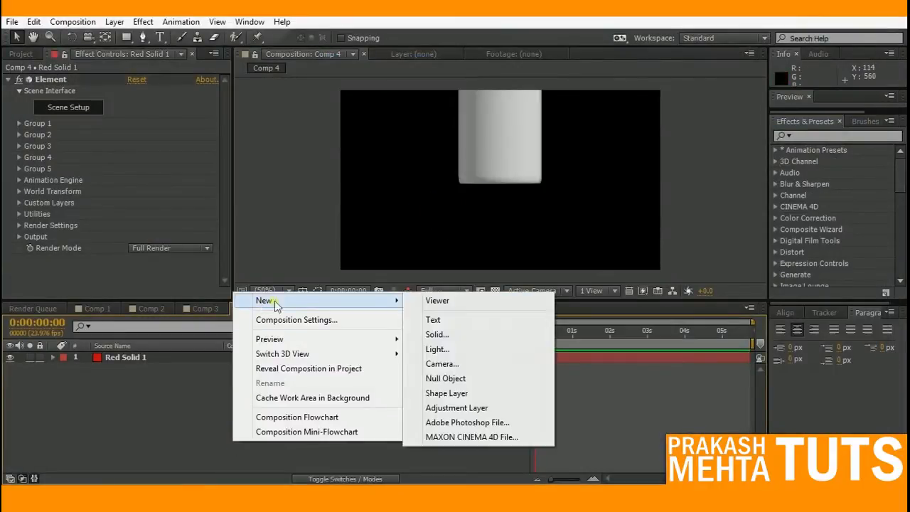
click(461, 364)
click(590, 393)
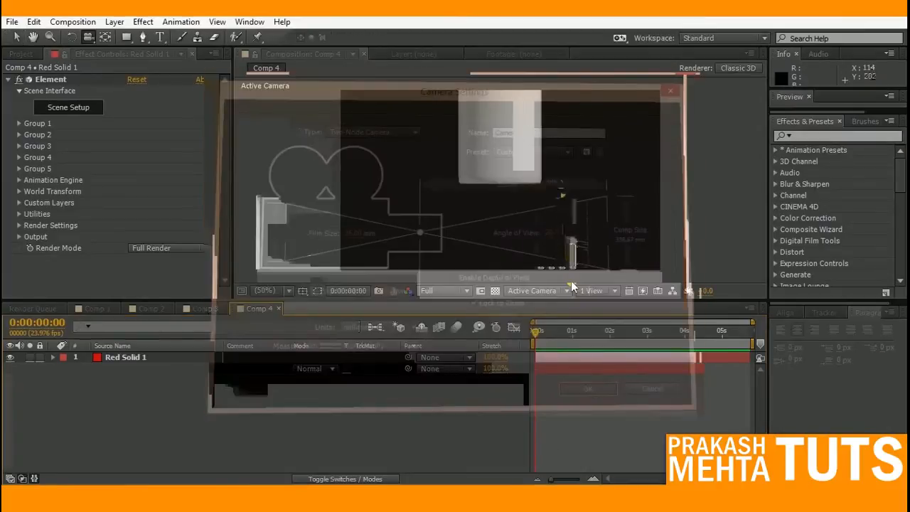
drag(561, 201, 510, 189)
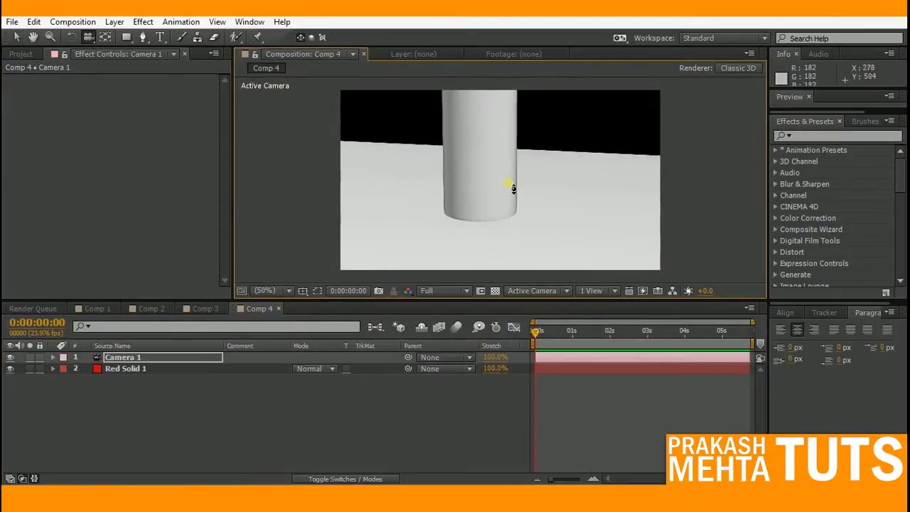
Enable ambient occlusion in the red solid's Element render settings, keeping the SSAO mode
click(153, 368)
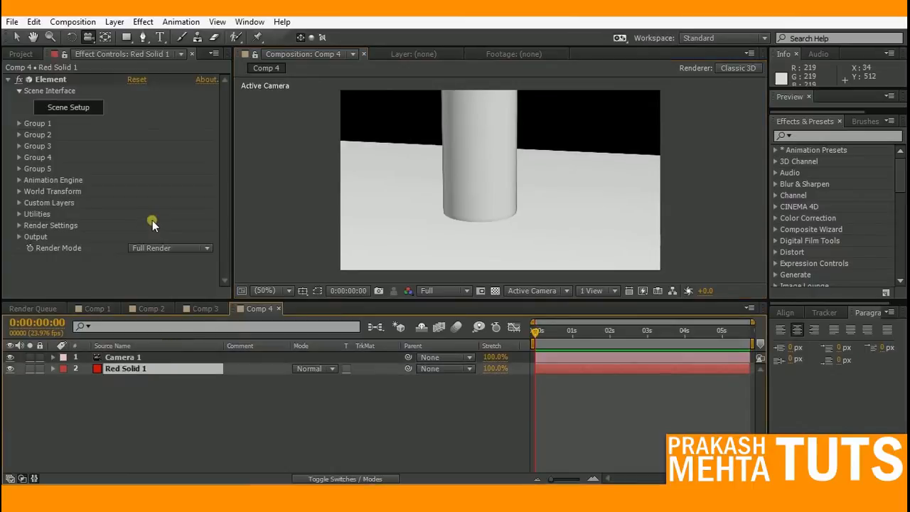
click(19, 225)
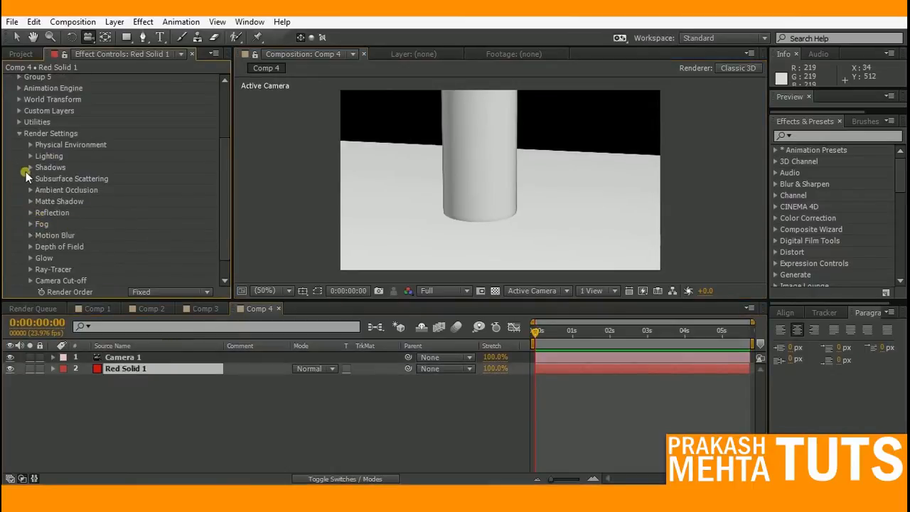
click(30, 190)
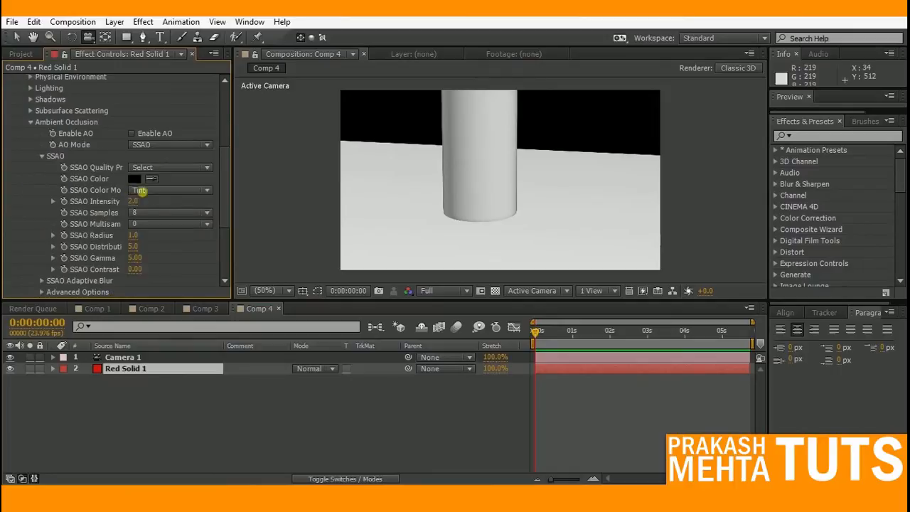
click(157, 131)
mouse_move(481, 213)
mouse_down()
mouse_move(486, 223)
mouse_move(482, 217)
mouse_up()
Set the SSAO Intensity to 11.3 and orbit the camera to a steep view down onto the column's base
click(125, 180)
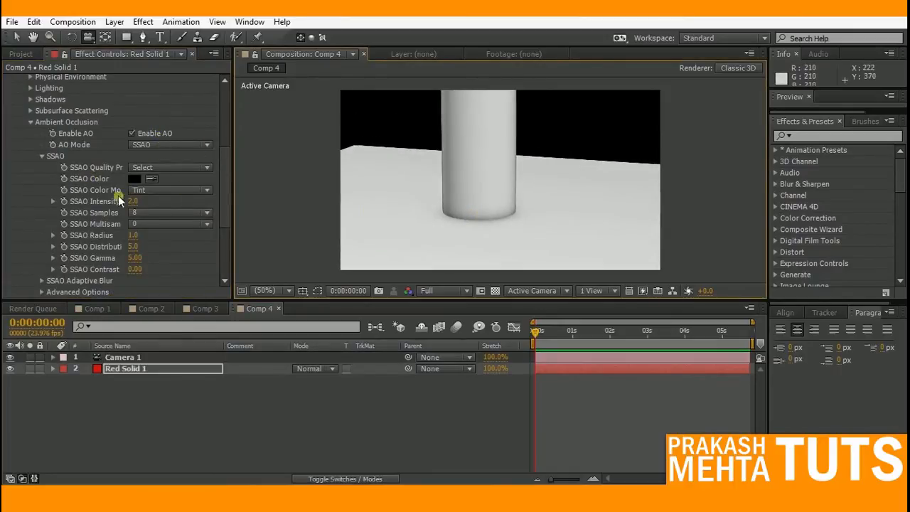
drag(134, 204, 194, 203)
drag(545, 239, 552, 307)
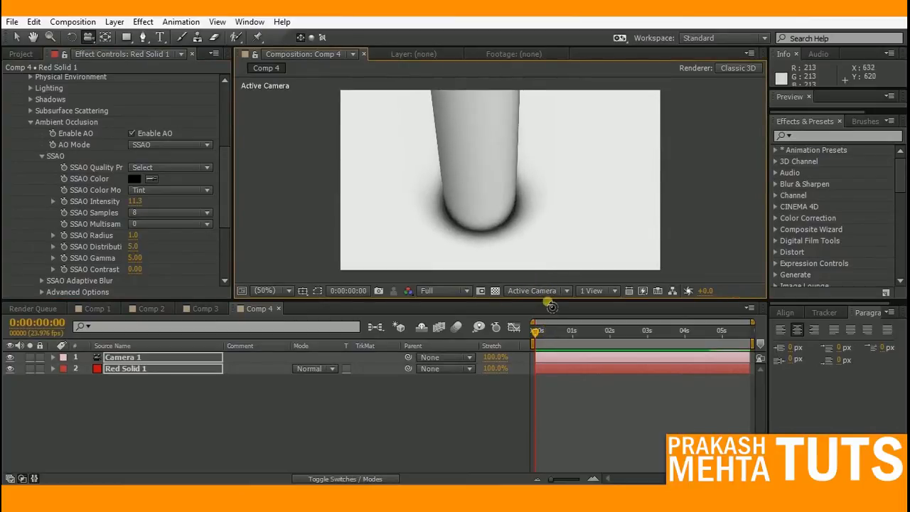
Switch the ambient occlusion mode to Ray-Traced and orbit the camera lower to compare the shading around the column's base
drag(466, 228, 480, 211)
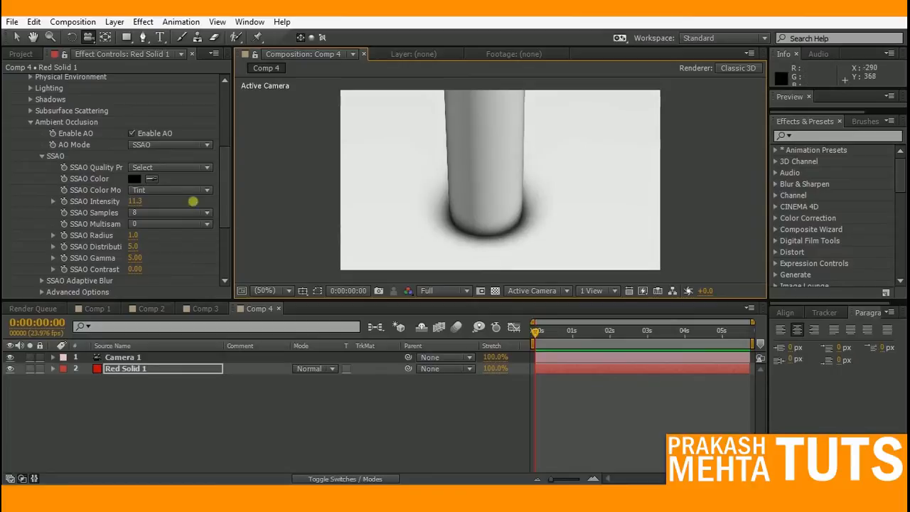
click(167, 146)
click(171, 175)
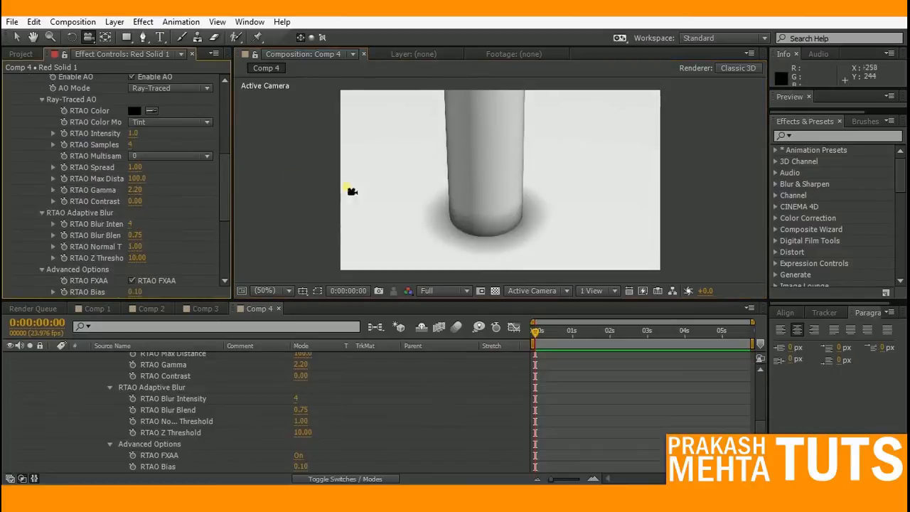
drag(483, 242, 471, 223)
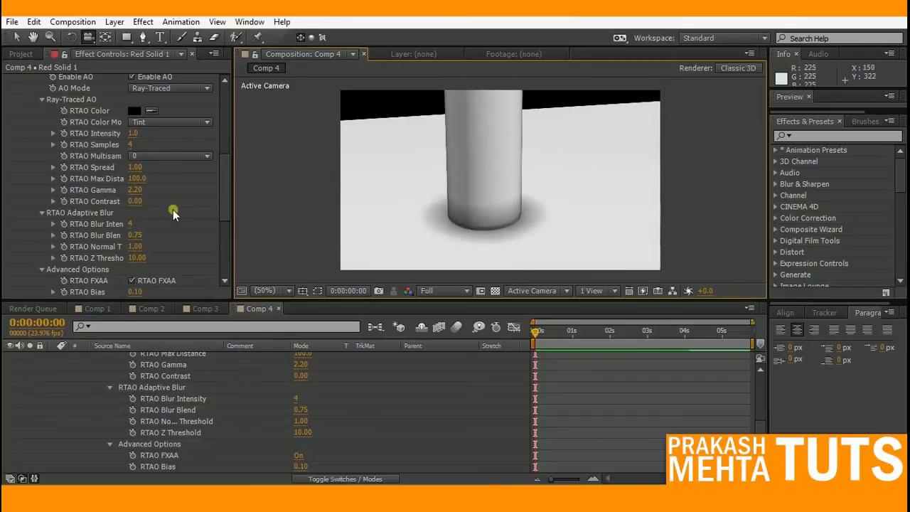
click(153, 88)
click(204, 239)
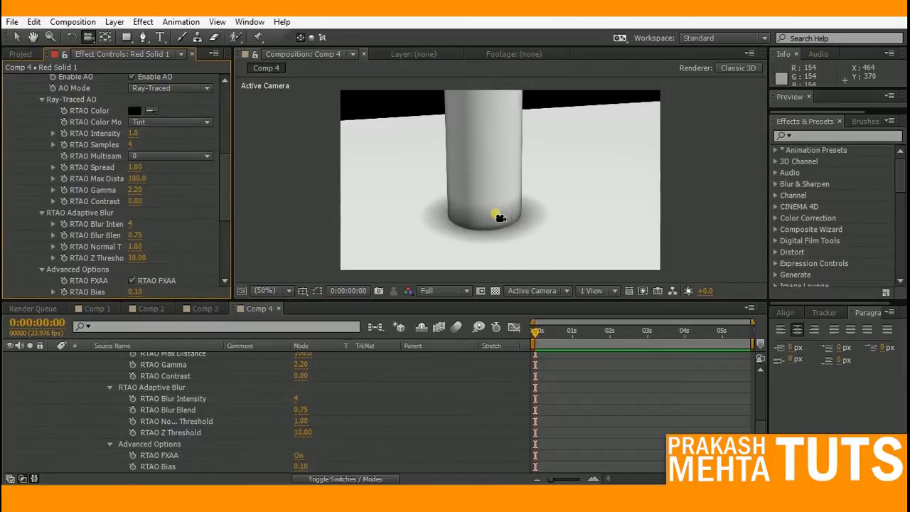
mouse_move(500, 218)
mouse_down()
mouse_move(494, 223)
mouse_move(490, 213)
mouse_up()
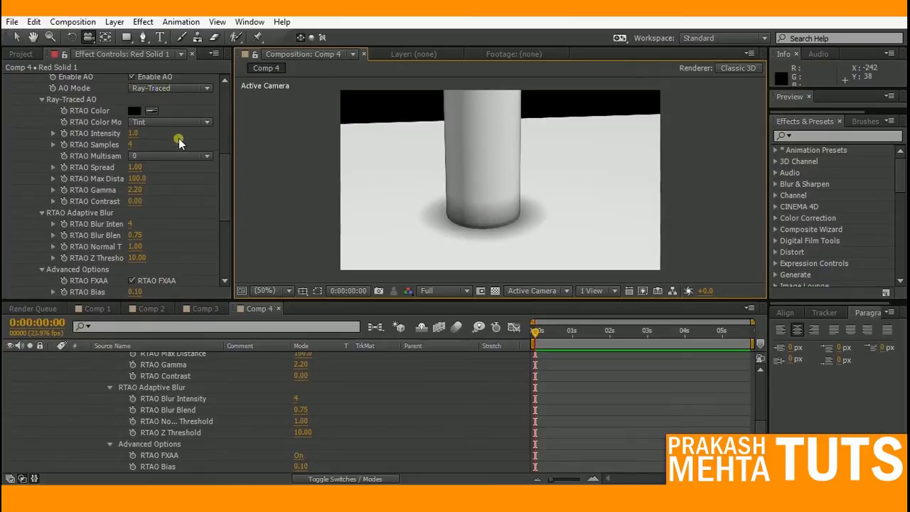
Check the plane and cylinder models in the Element scene setup, accept the scene, and go back to the ambient occlusion settings
scroll(179, 145, up, 5)
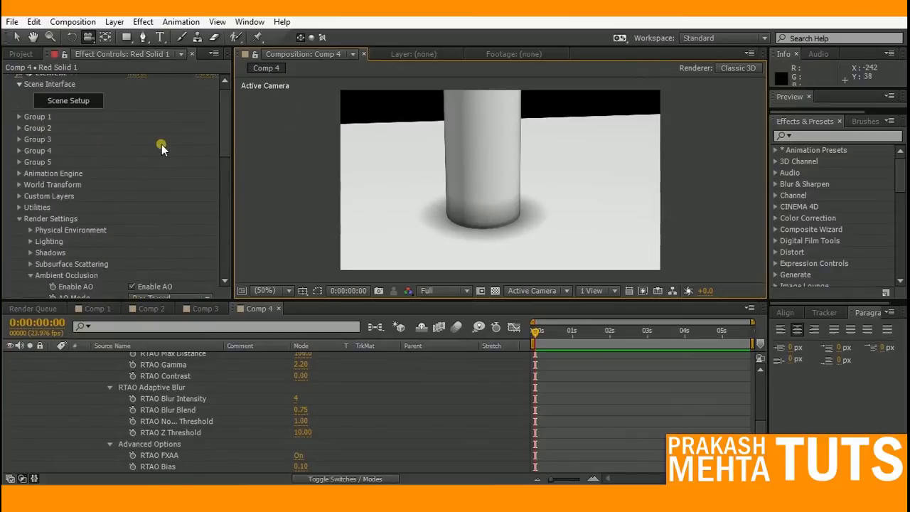
click(71, 101)
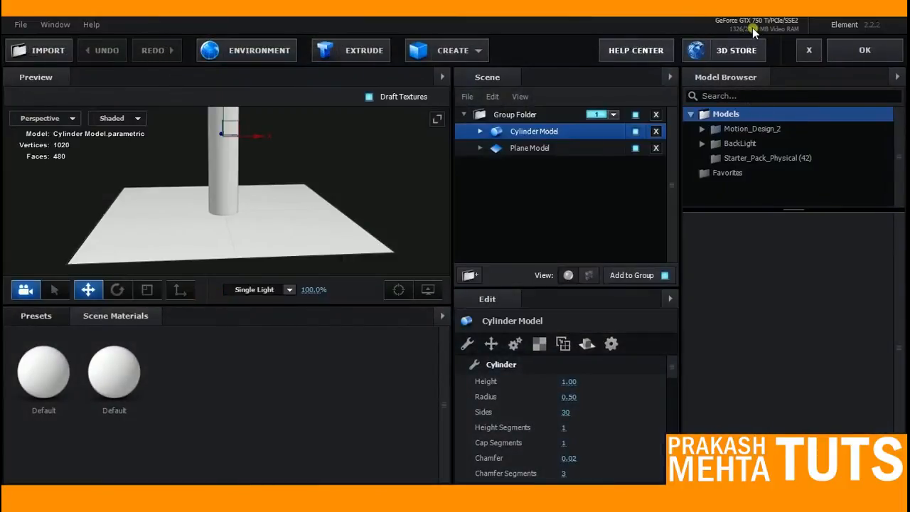
click(838, 54)
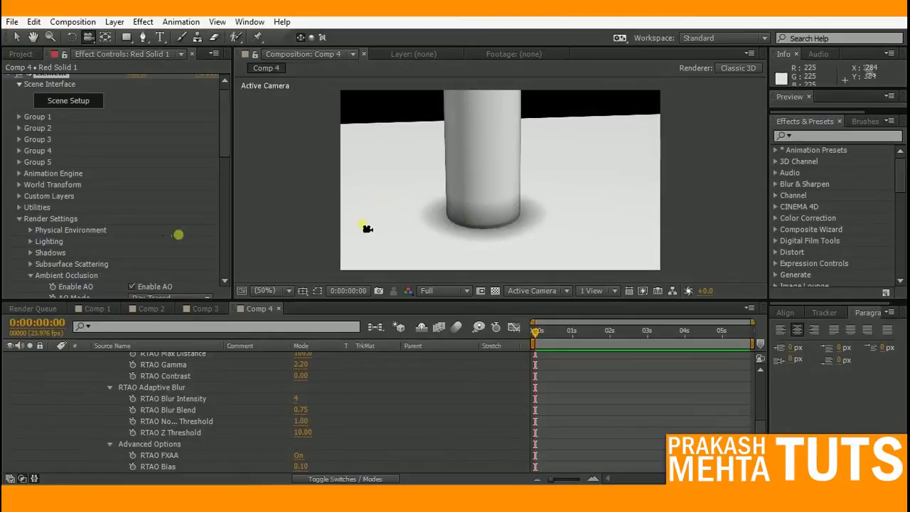
scroll(171, 235, down, 5)
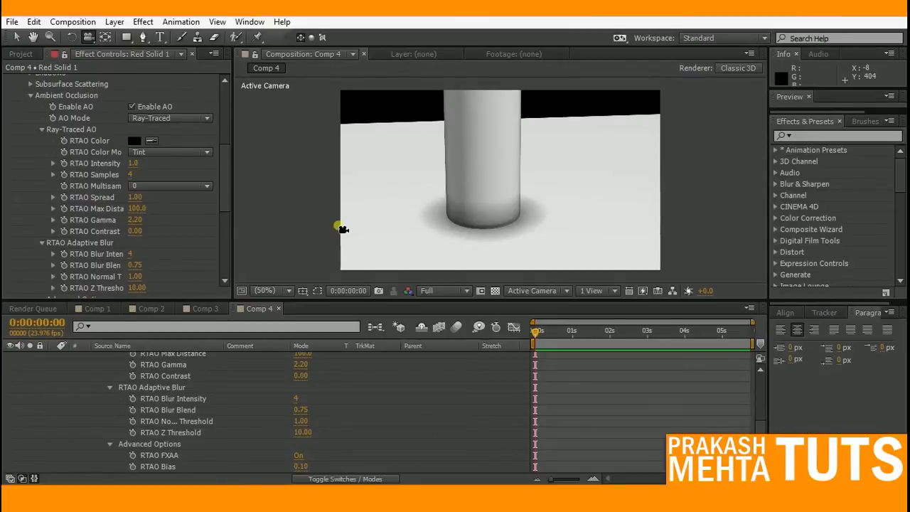
Close the Comp 4 test scene and open the eRJXnO.jpg Comp 1 background composition through Comp 1 for a closer view
click(278, 309)
click(88, 310)
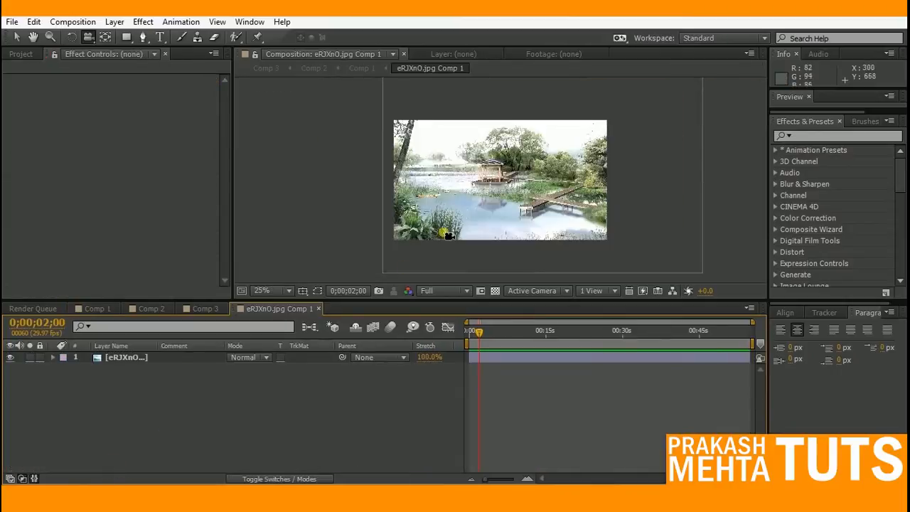
key(v)
scroll(453, 204, up, 2)
middle_drag(385, 149, 381, 173)
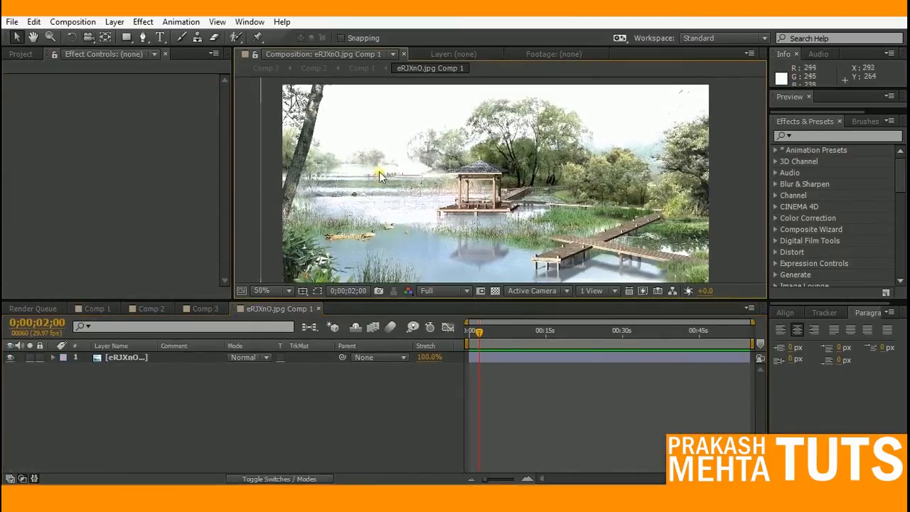
Compare the background image with its Exposure and Tint effects switched off and on, fitting it to the viewer and expanding Tint's settings
click(126, 357)
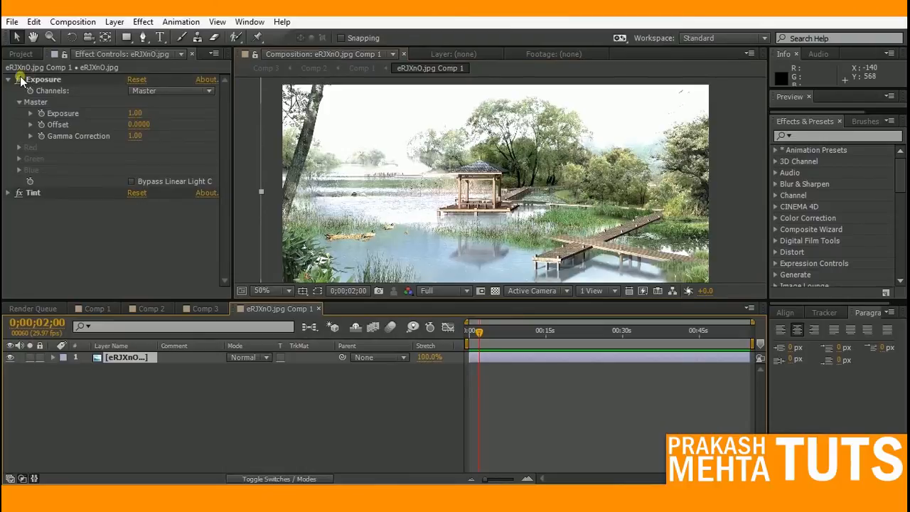
click(19, 80)
click(19, 194)
click(264, 291)
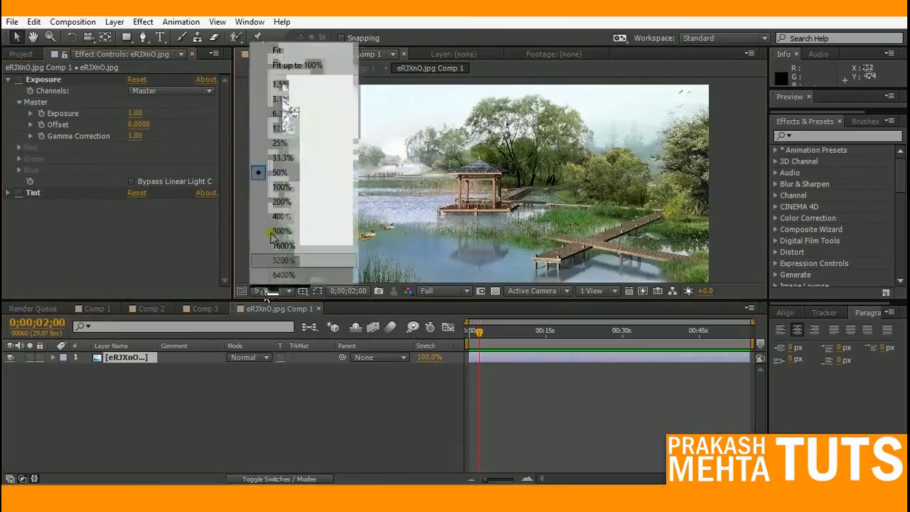
click(298, 65)
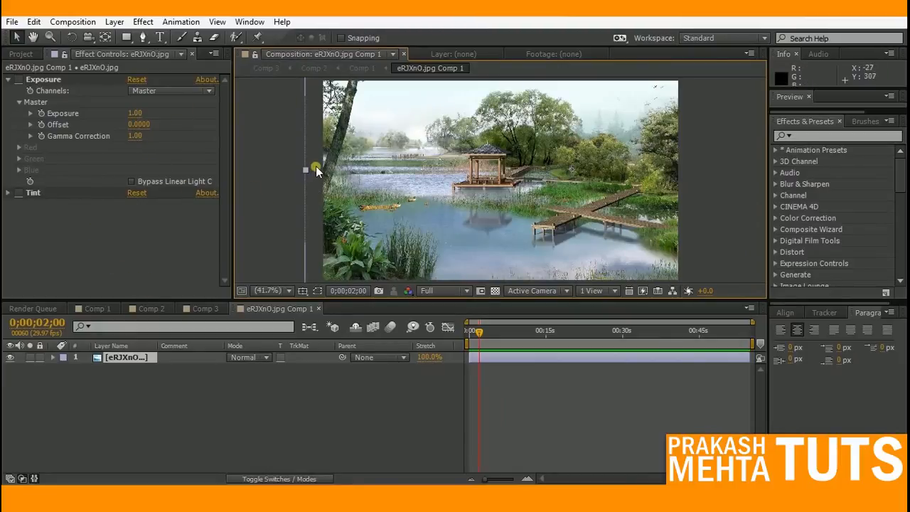
click(19, 79)
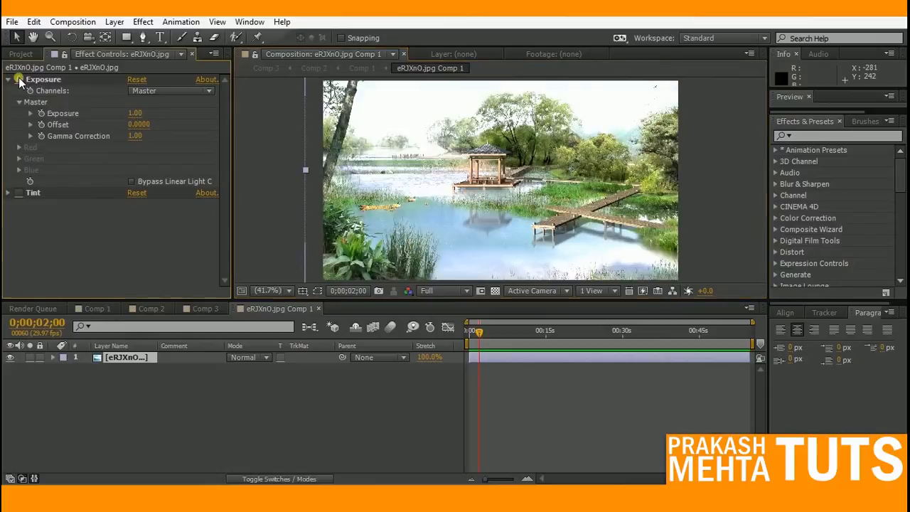
click(8, 192)
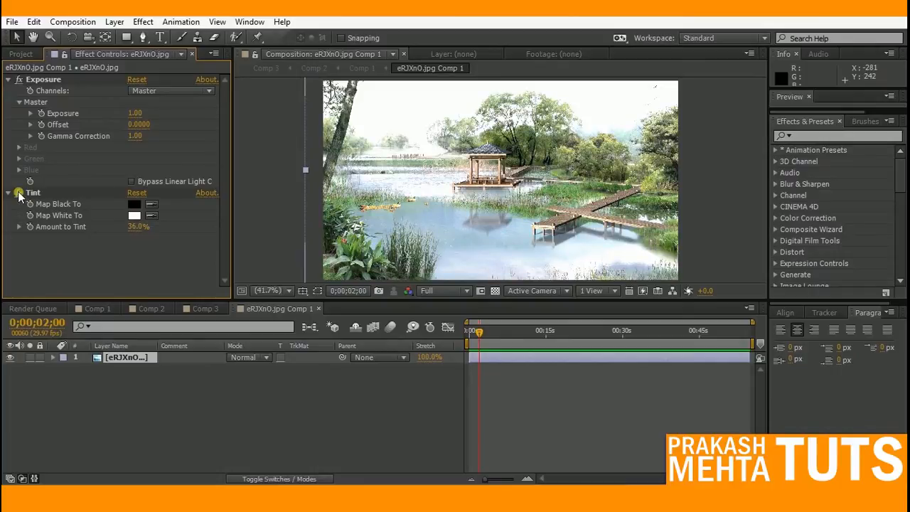
Review the matte layer's effects in Comp 1 and look at the first frame of the matte composition
click(97, 308)
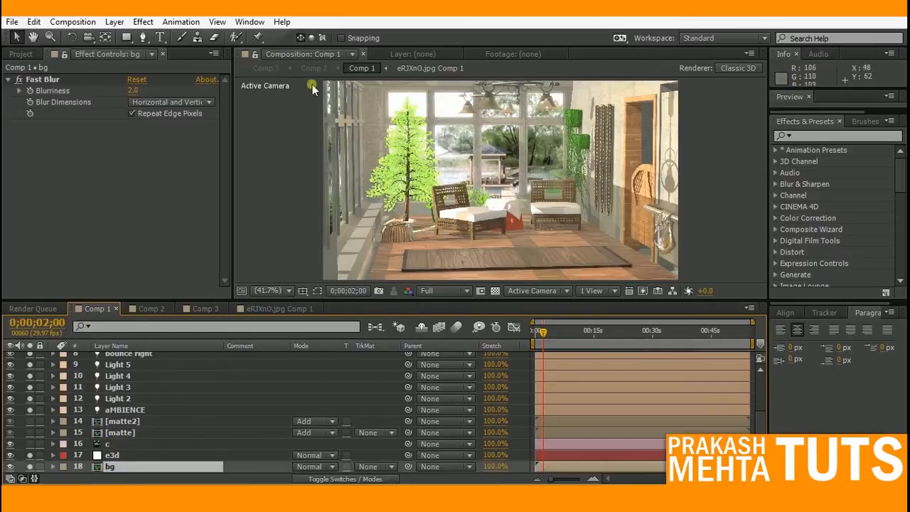
click(118, 434)
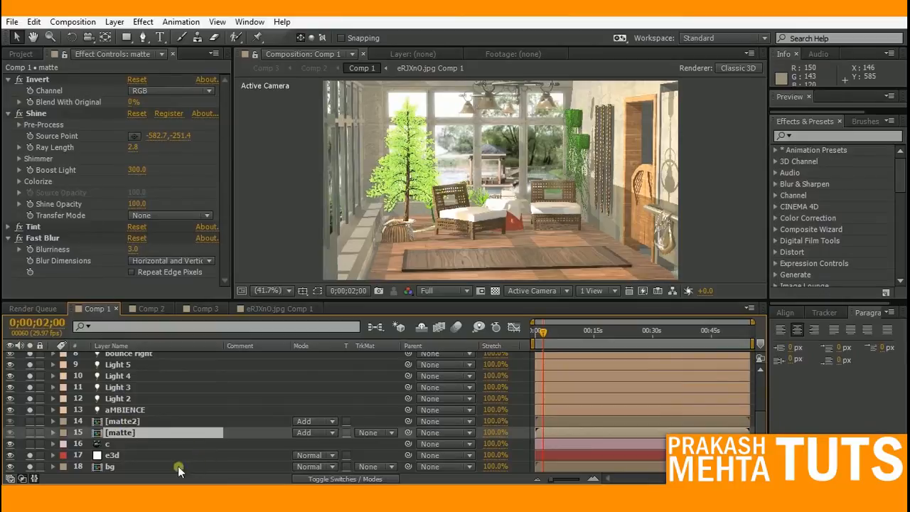
click(110, 455)
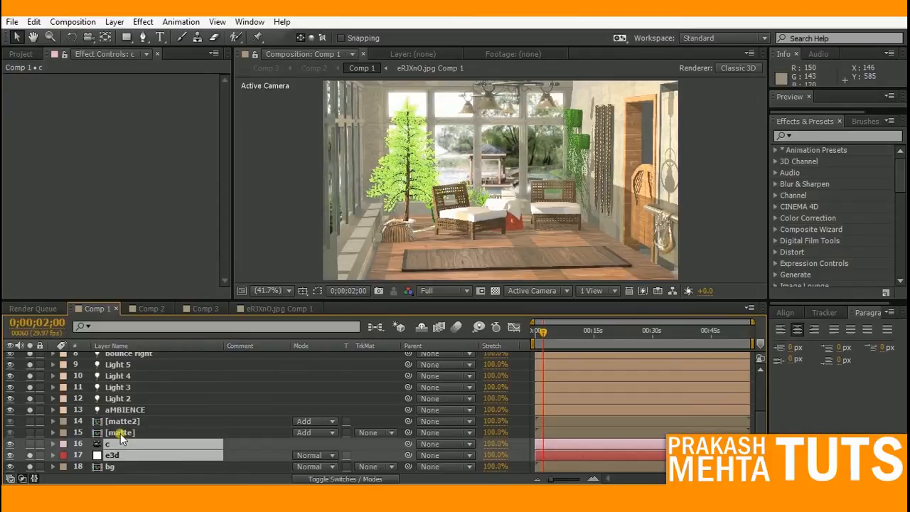
double_click(120, 433)
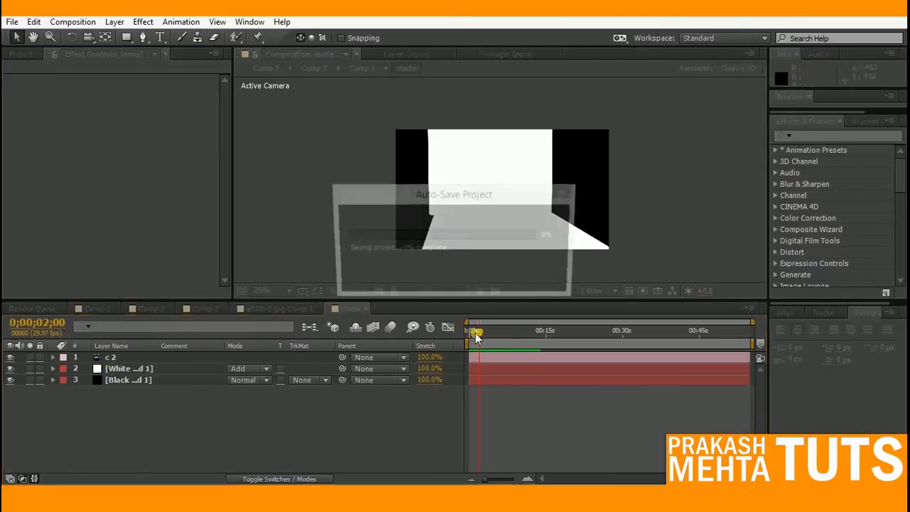
key(Home)
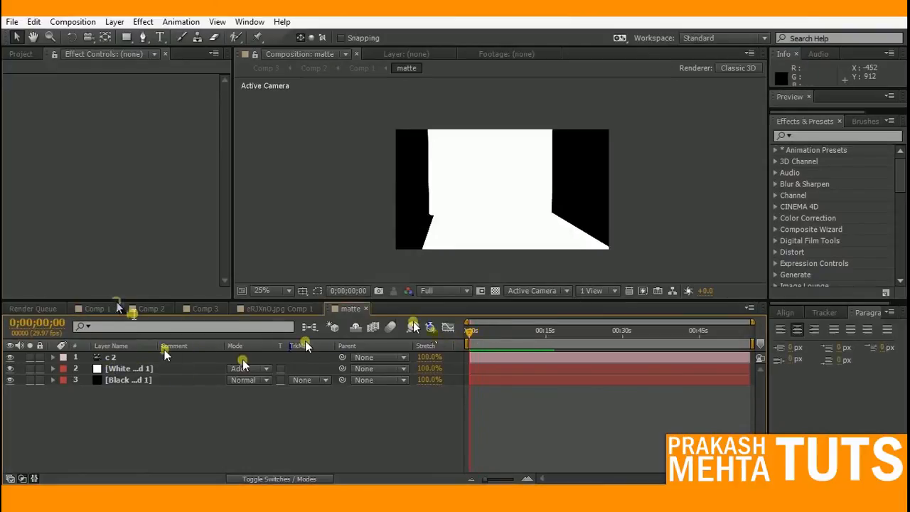
Solo the matte layer in Comp 1, then open the Element scene setup of the white solid in the matte composition
click(99, 309)
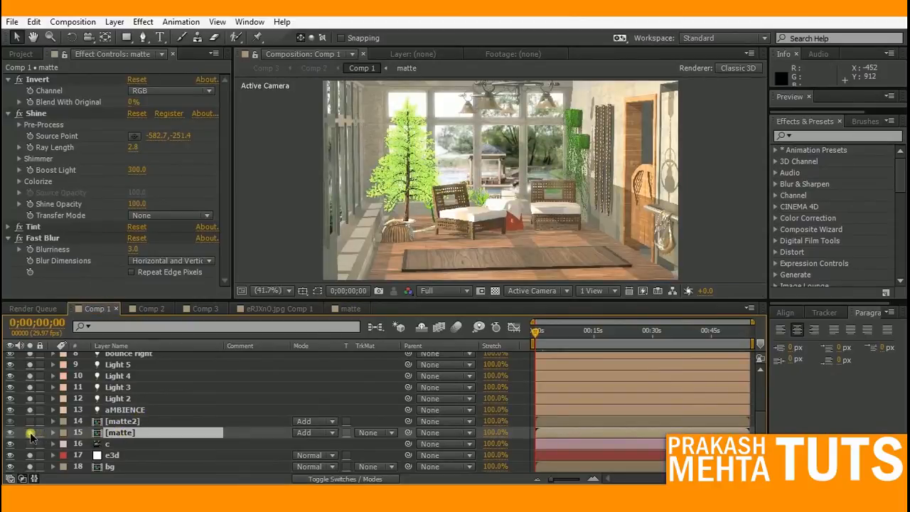
click(30, 433)
double_click(108, 433)
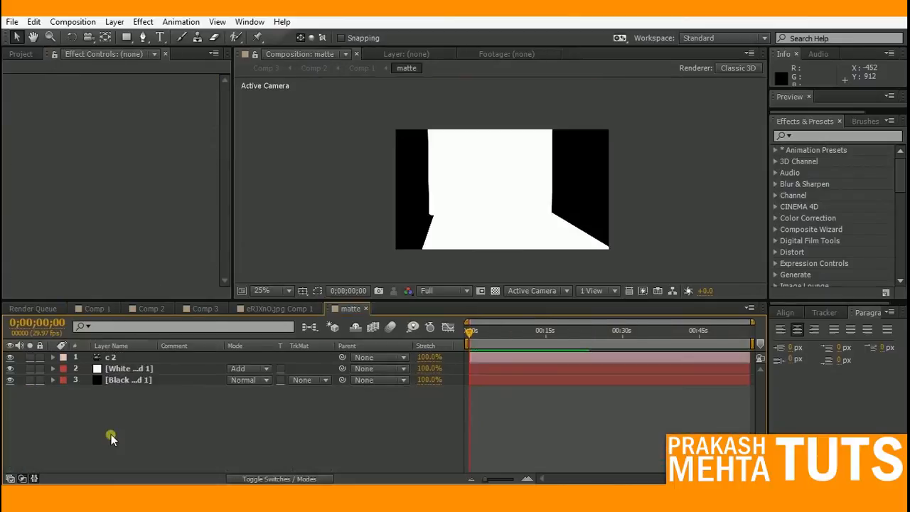
click(129, 370)
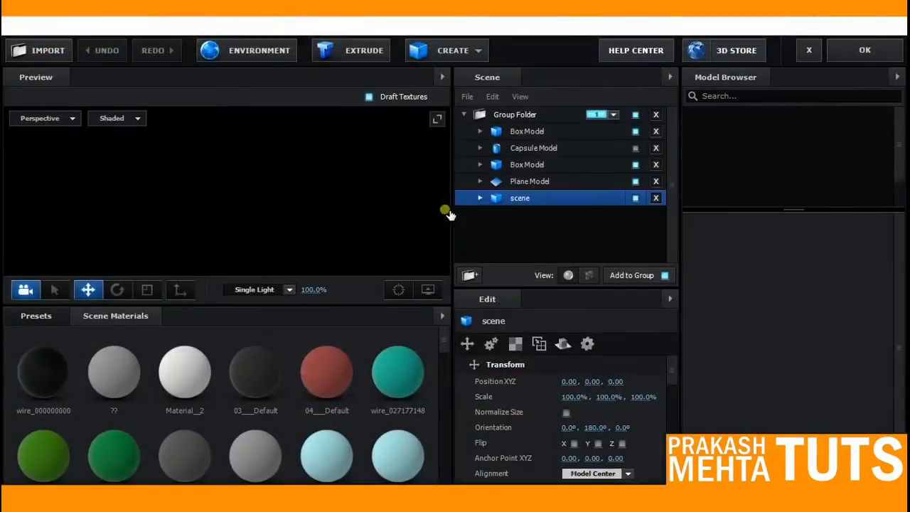
Disable the scene model's wire_166229229 material on the curved backdrop outside the windows and accept the scene
scroll(327, 202, down, 3)
drag(313, 205, 300, 213)
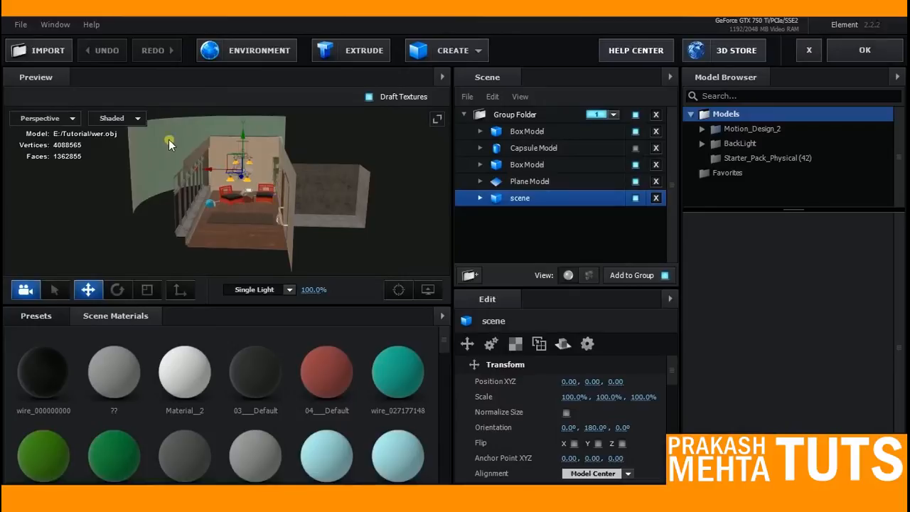
click(482, 200)
scroll(529, 222, down, 5)
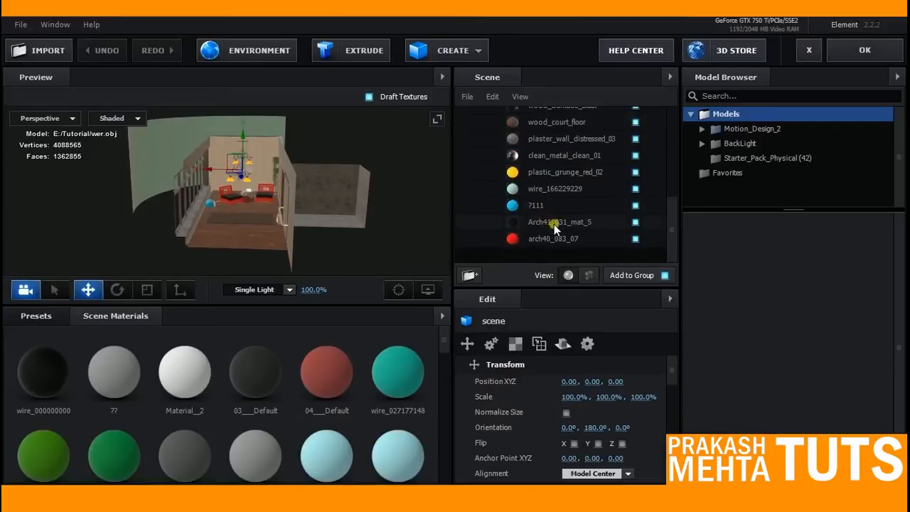
click(150, 149)
click(635, 189)
click(854, 57)
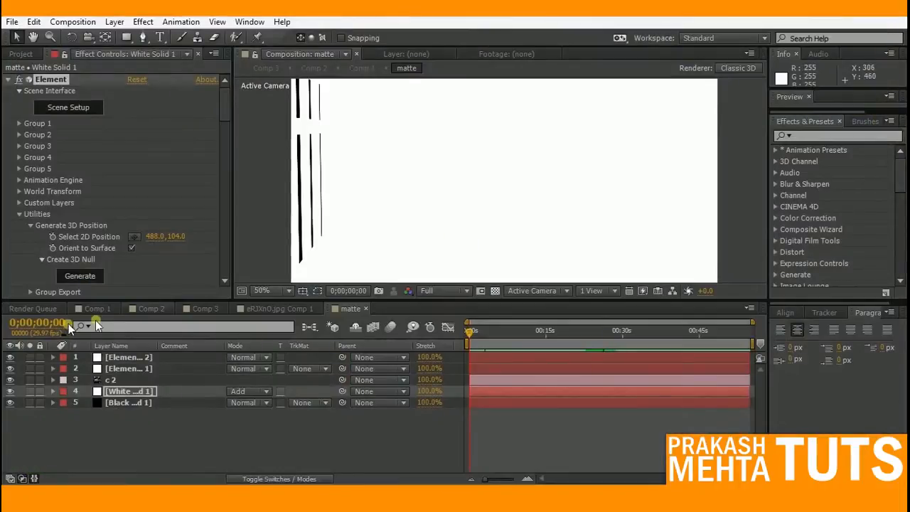
Delete the two Element layers at the top of the matte composition and return to Comp 1
click(121, 369)
shift+click(123, 358)
key(Delete)
click(96, 309)
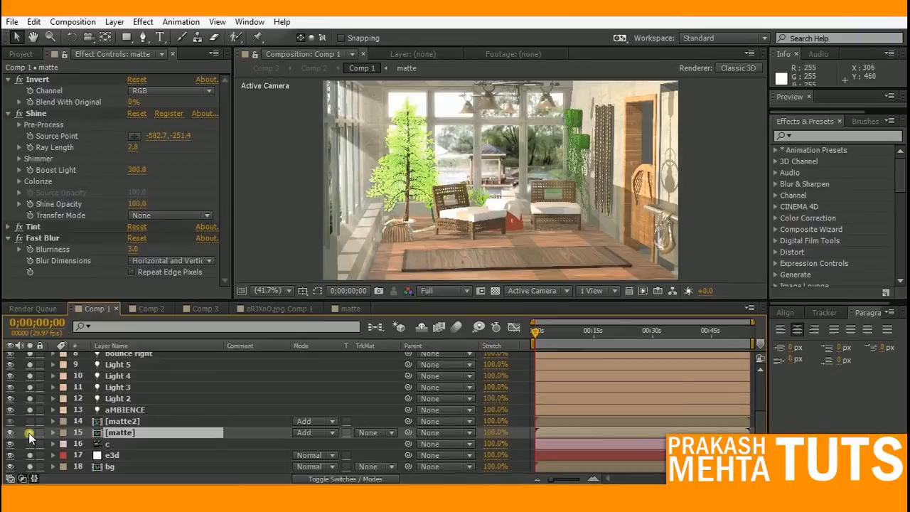
Reopen the matte composition, check its black and white solids, and open the white solid's Element scene setup
double_click(116, 434)
drag(199, 419, 152, 384)
click(136, 380)
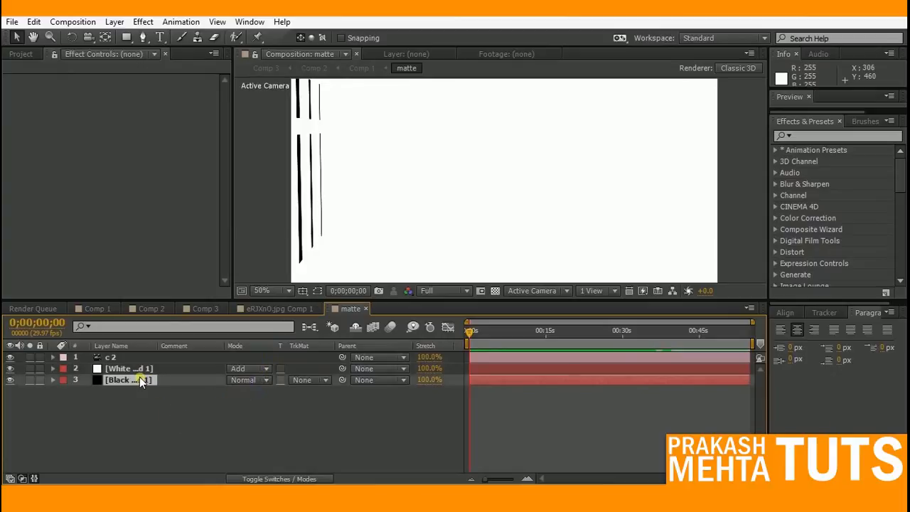
click(137, 369)
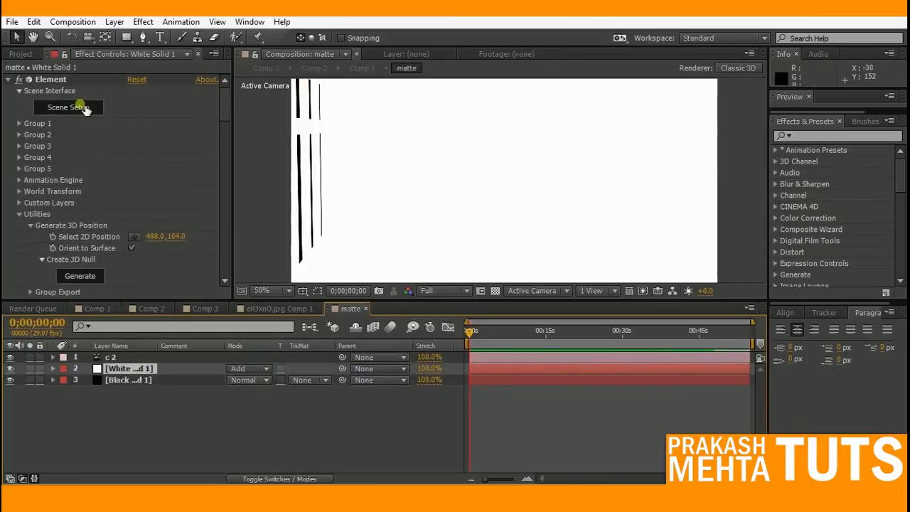
click(83, 108)
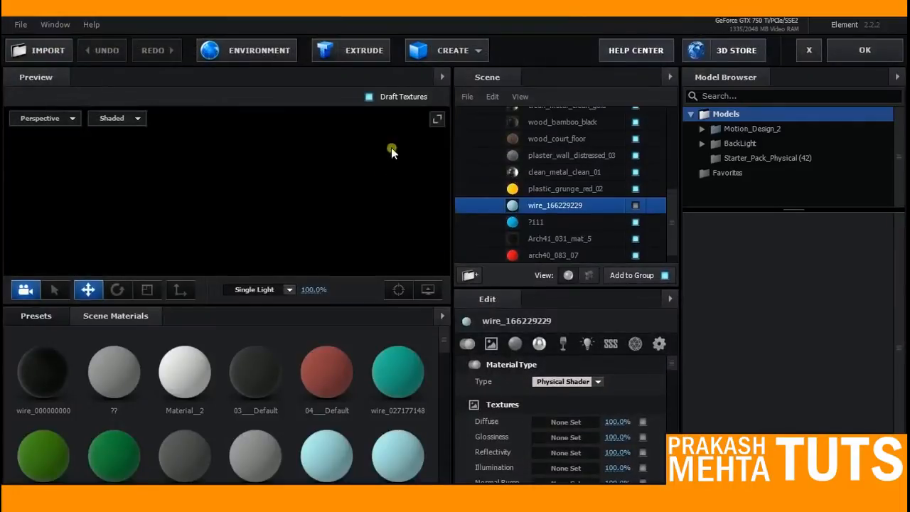
Select the first Box Model in the group and orbit the preview to examine how it closes off the room
drag(393, 145, 288, 190)
scroll(561, 195, up, 5)
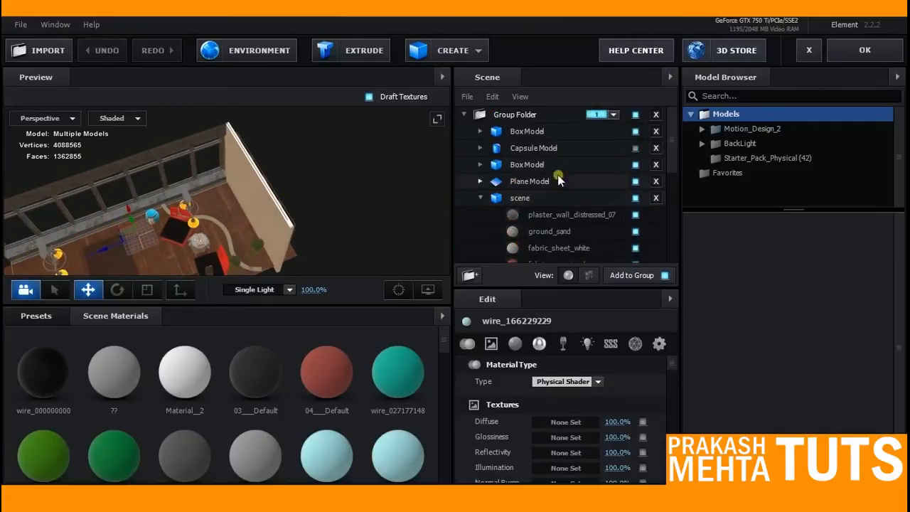
click(546, 131)
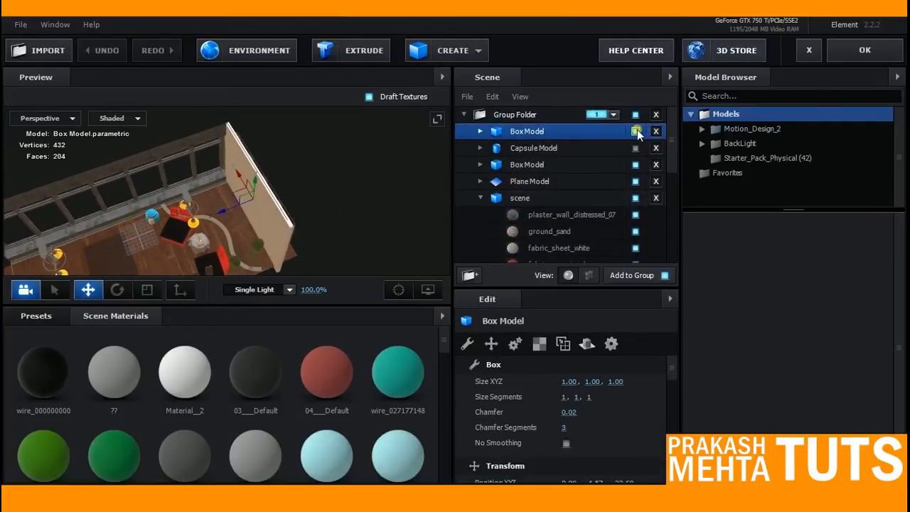
drag(329, 193, 316, 151)
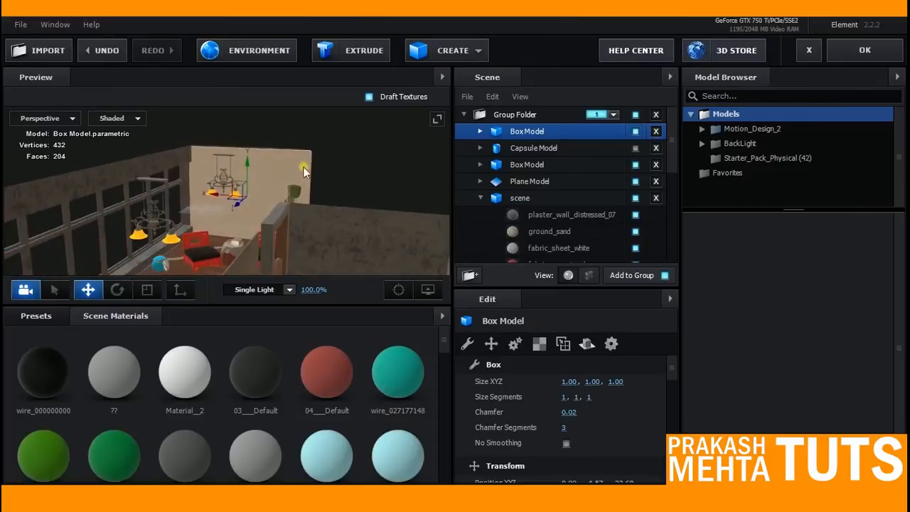
drag(332, 192, 244, 197)
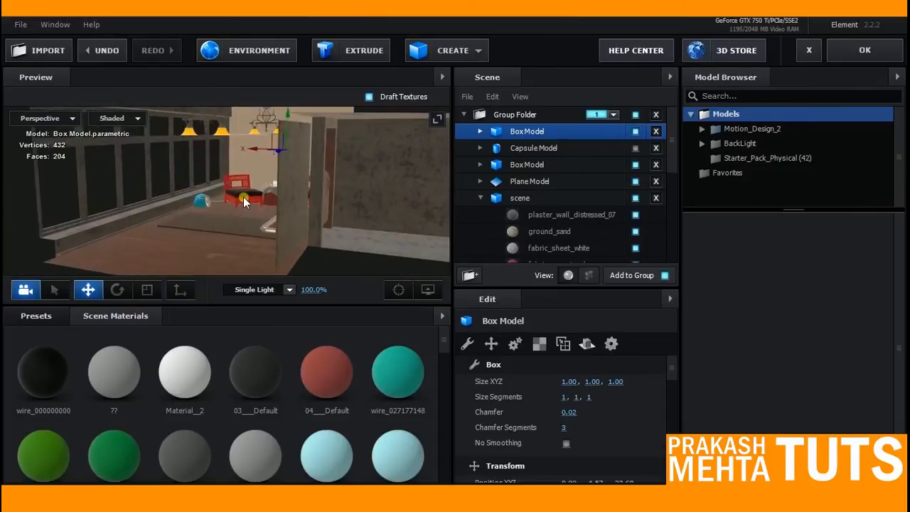
Accept the Element scene, return to Comp 1 and collapse the matte layer's Shine and Fast Blur effects
click(866, 52)
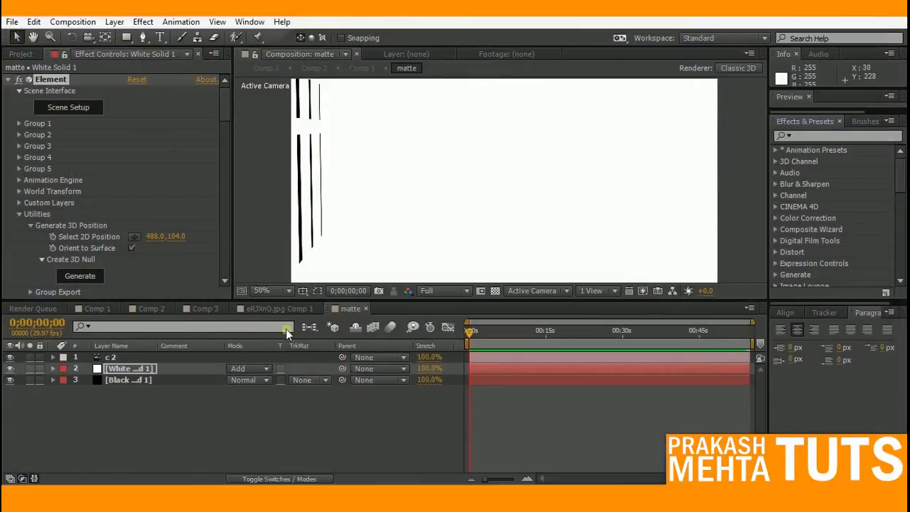
click(89, 308)
click(138, 436)
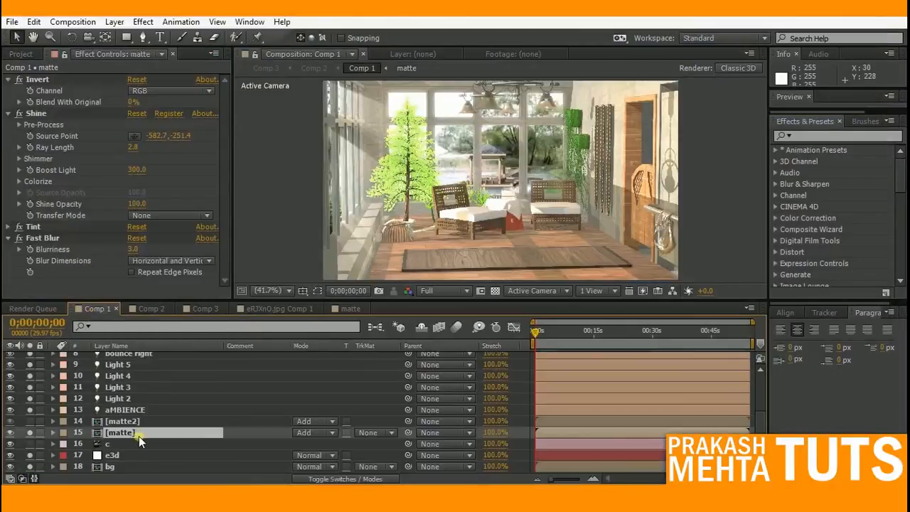
click(9, 113)
click(9, 136)
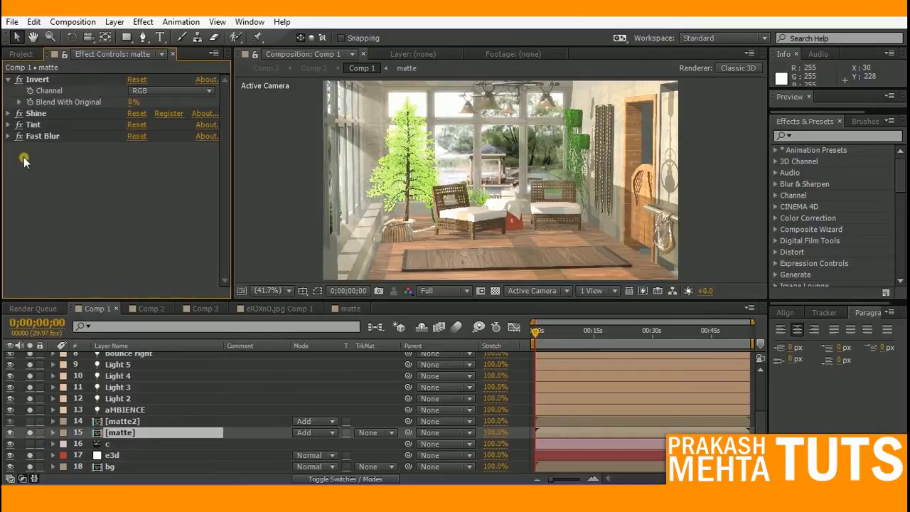
Check the matte composition, then compare Invert off and on in Comp 1 with Shine, Tint and Fast Blur disabled
double_click(136, 431)
click(100, 309)
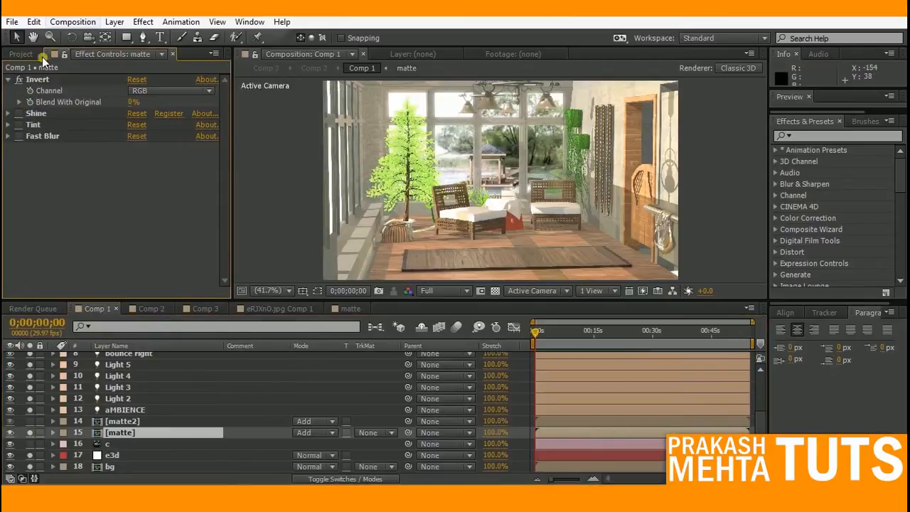
click(19, 79)
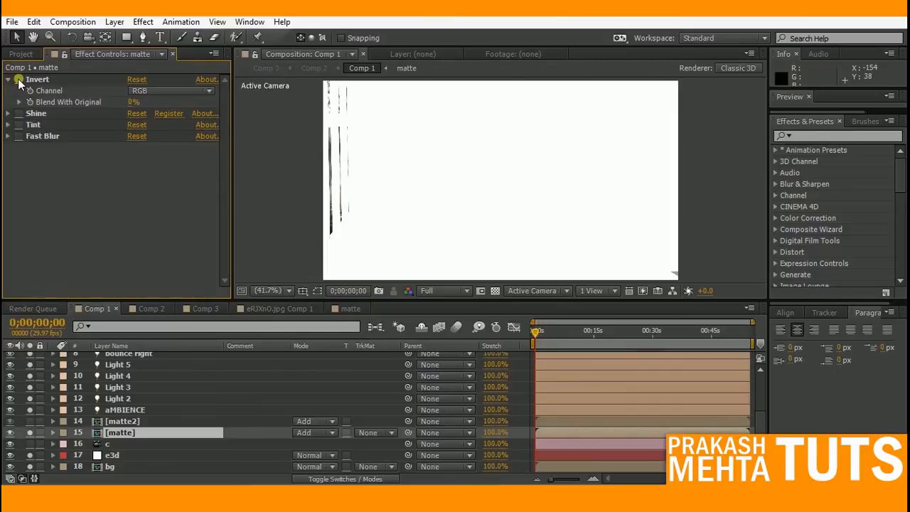
click(19, 79)
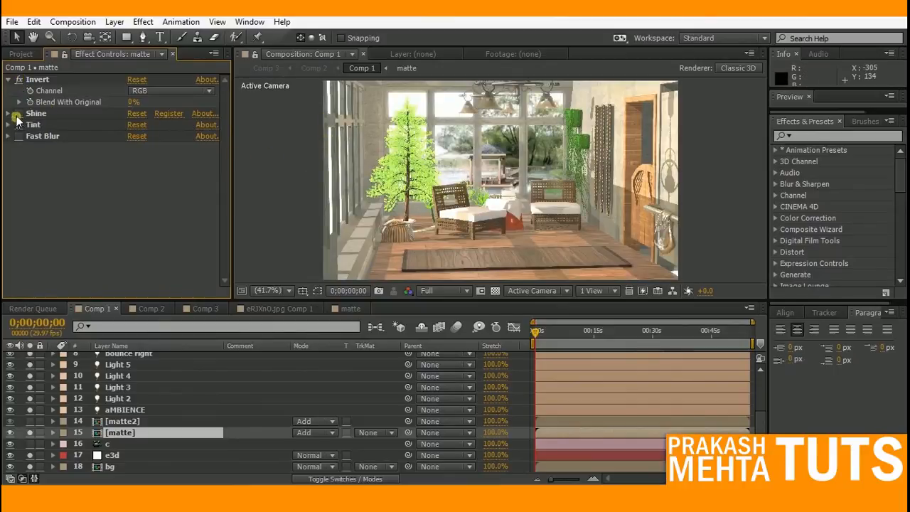
Enable Shine on the matte layer and reposition its source point outside the frame, beyond the side windows
click(18, 114)
middle_drag(391, 166, 439, 176)
scroll(407, 153, down, 2)
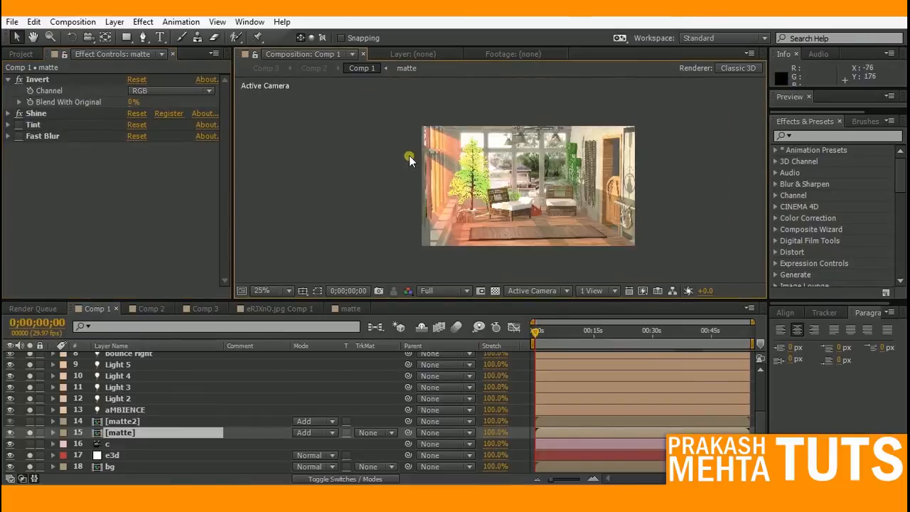
middle_drag(354, 128, 384, 188)
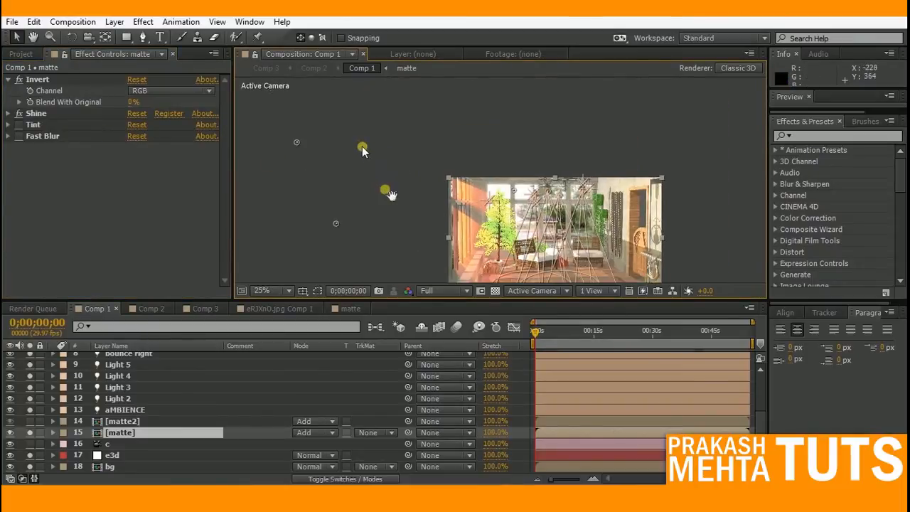
click(33, 113)
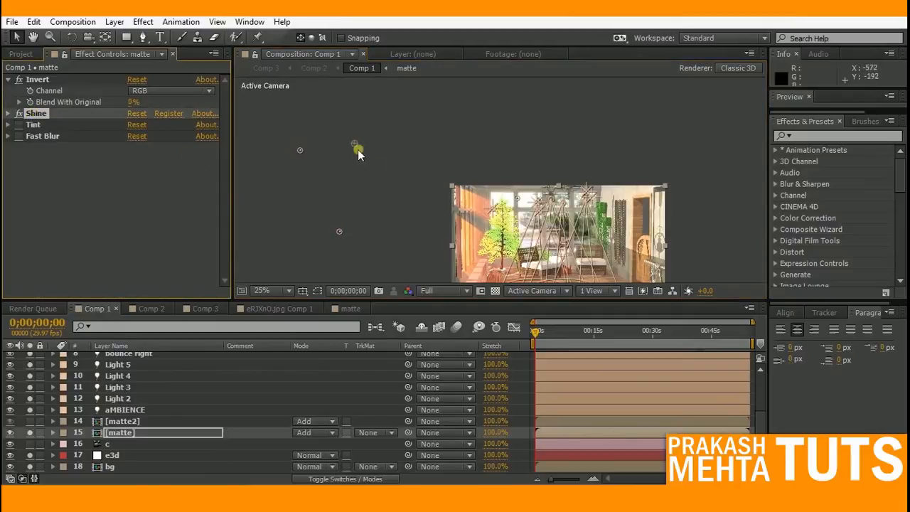
drag(356, 143, 326, 178)
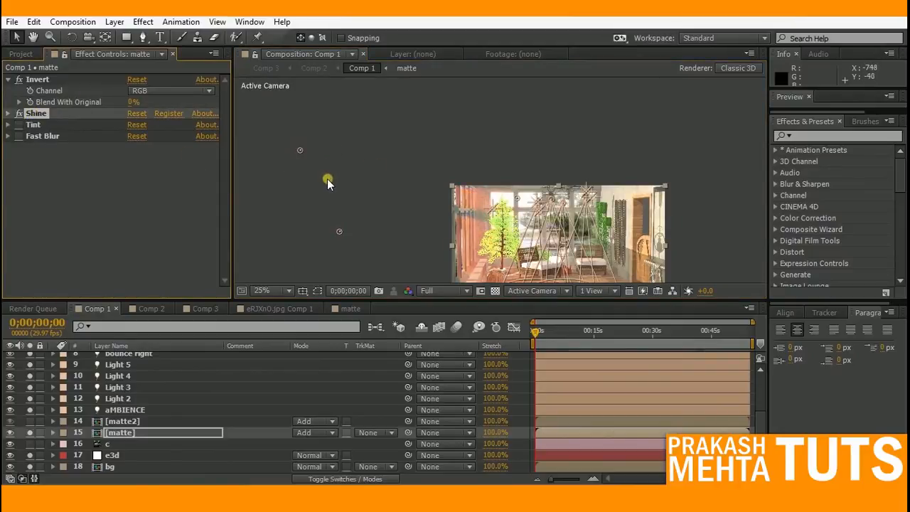
drag(354, 130, 367, 125)
middle_drag(389, 217, 338, 153)
middle_drag(294, 114, 352, 144)
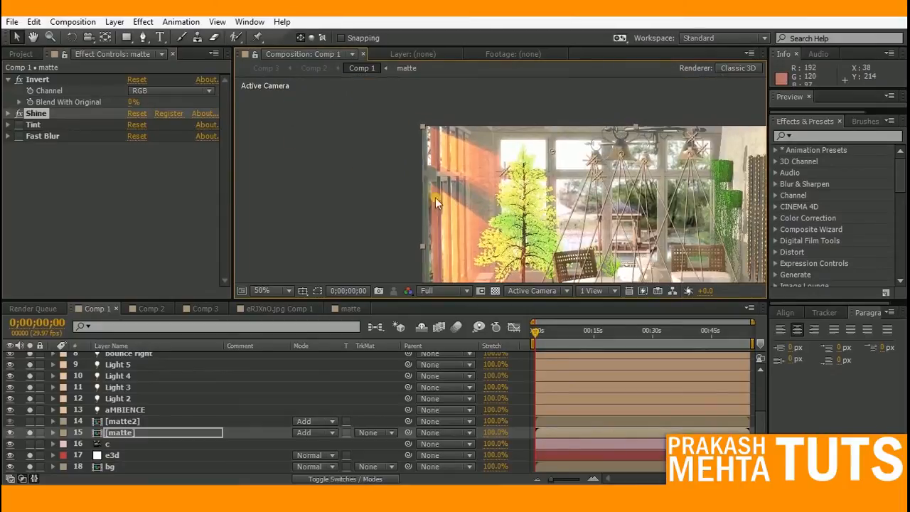
key(period)
key(period)
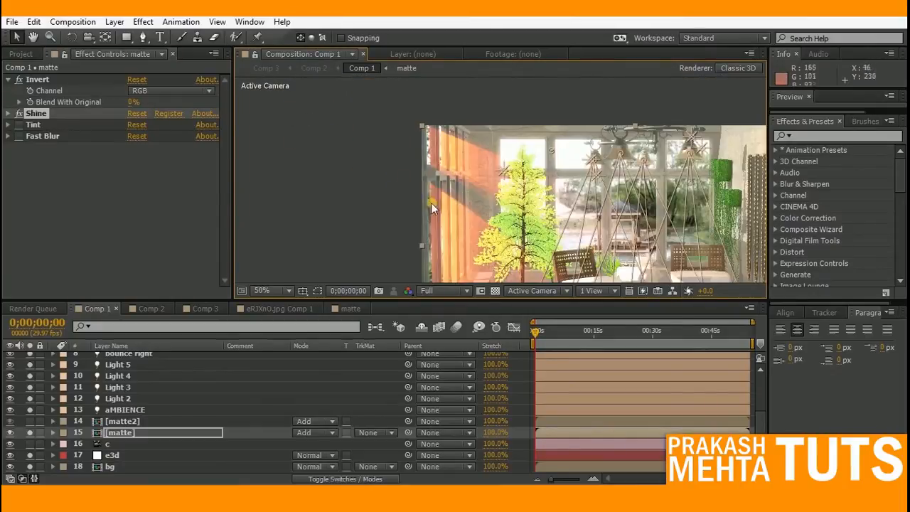
Enable Tint and Fast Blur on the matte layer, comparing the light rays with and without the blur
click(18, 125)
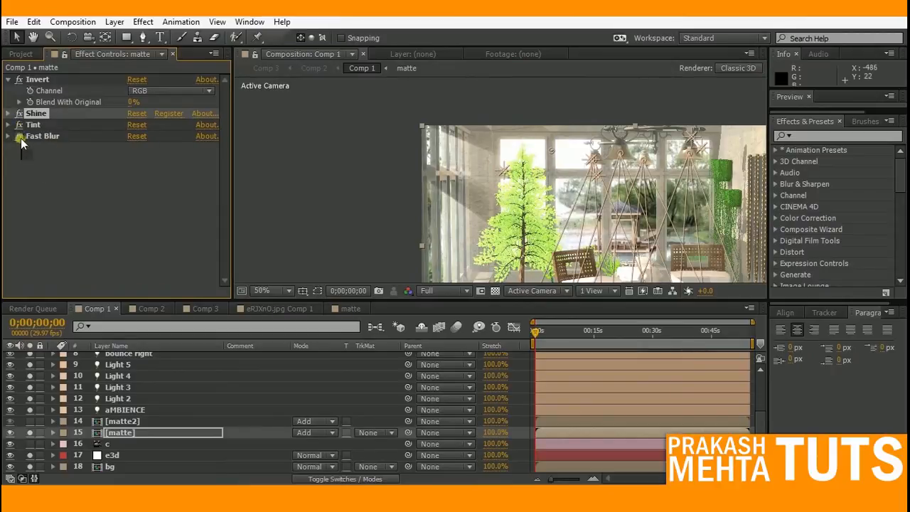
click(19, 136)
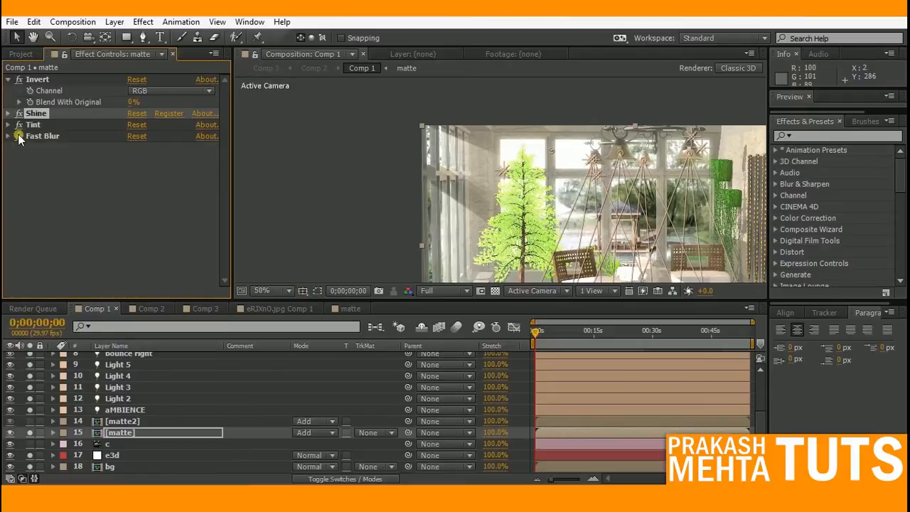
scroll(474, 199, up, 4)
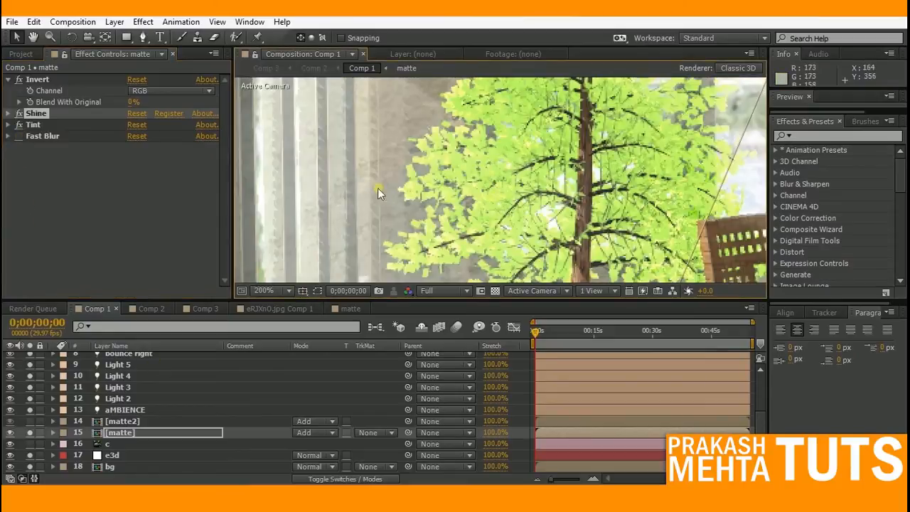
click(19, 136)
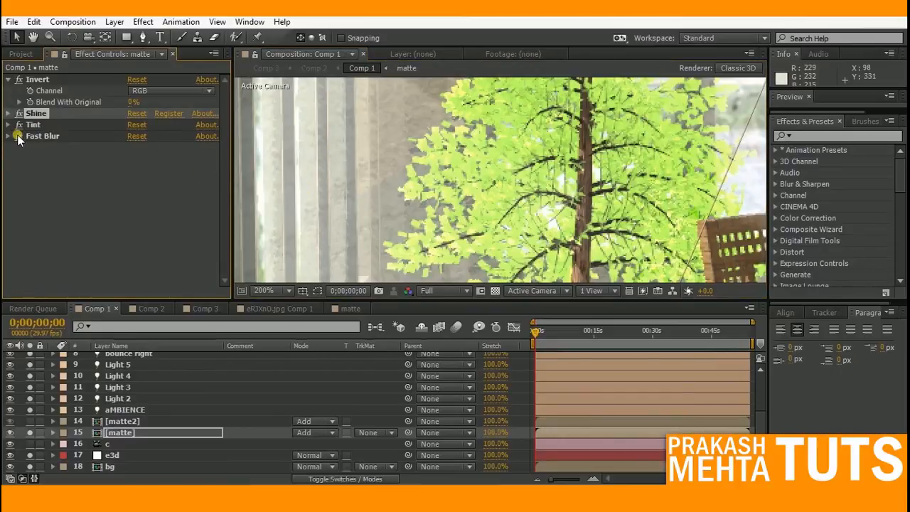
scroll(506, 207, down, 4)
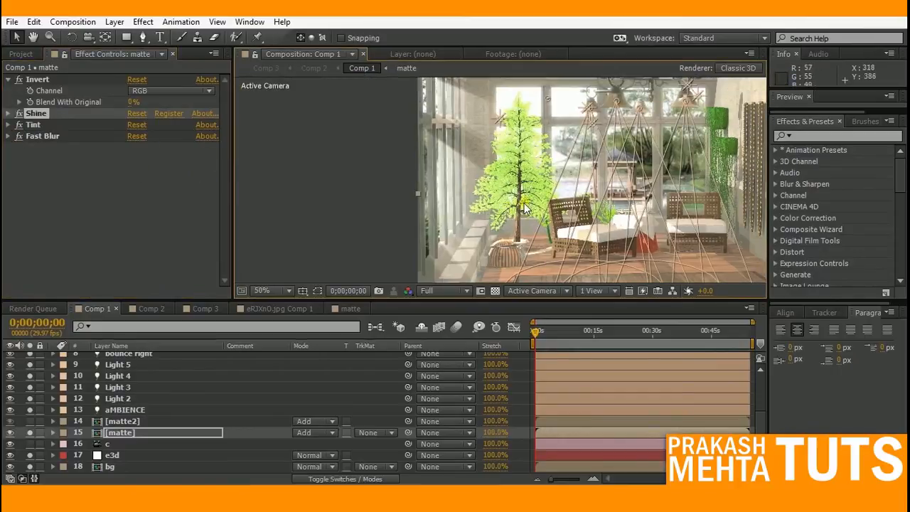
middle_drag(531, 188, 446, 191)
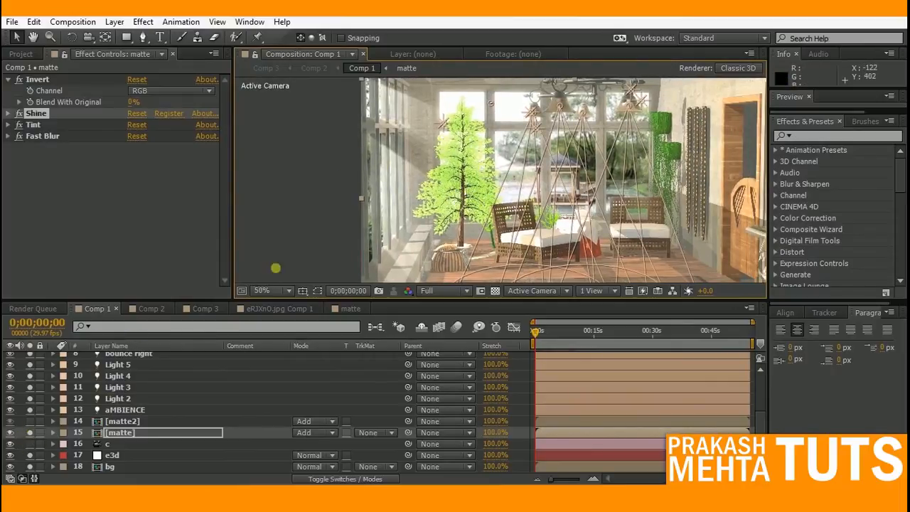
Show the matte2 layer, open its composition and open the white solid's Element scene setup
middle_drag(434, 215, 327, 212)
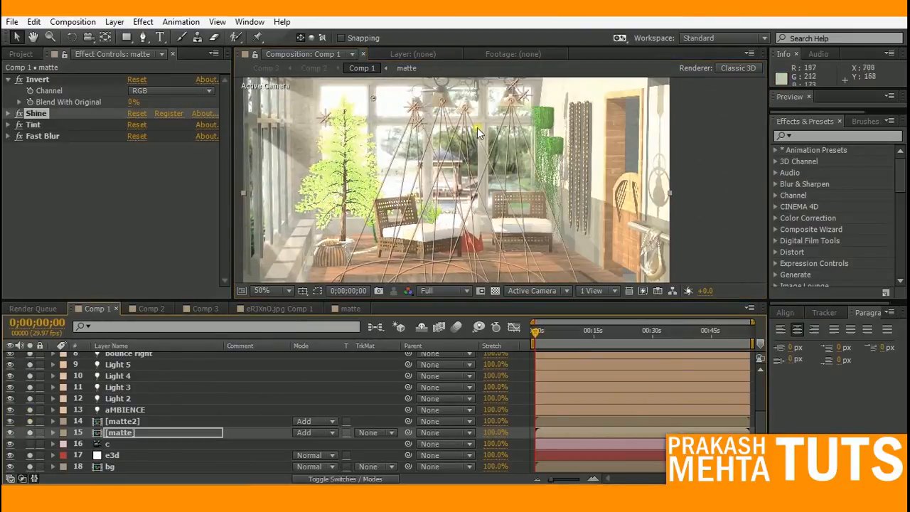
double_click(119, 421)
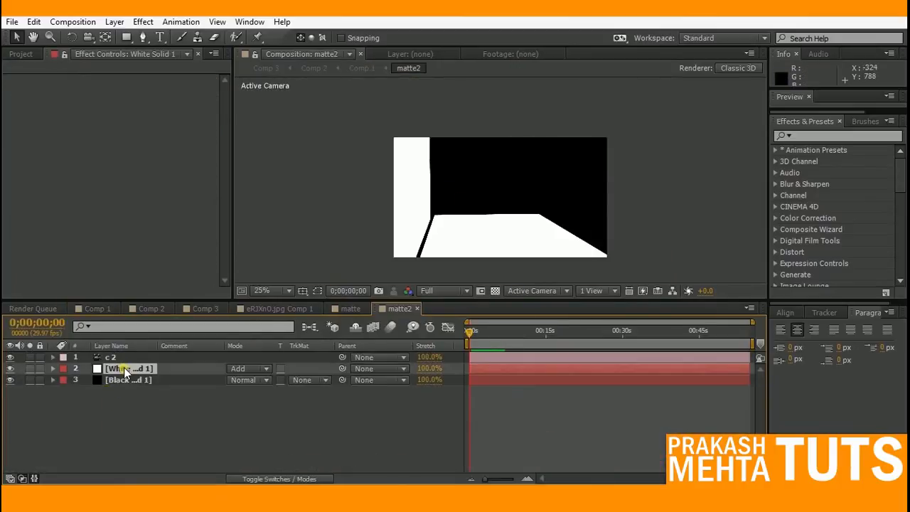
click(123, 369)
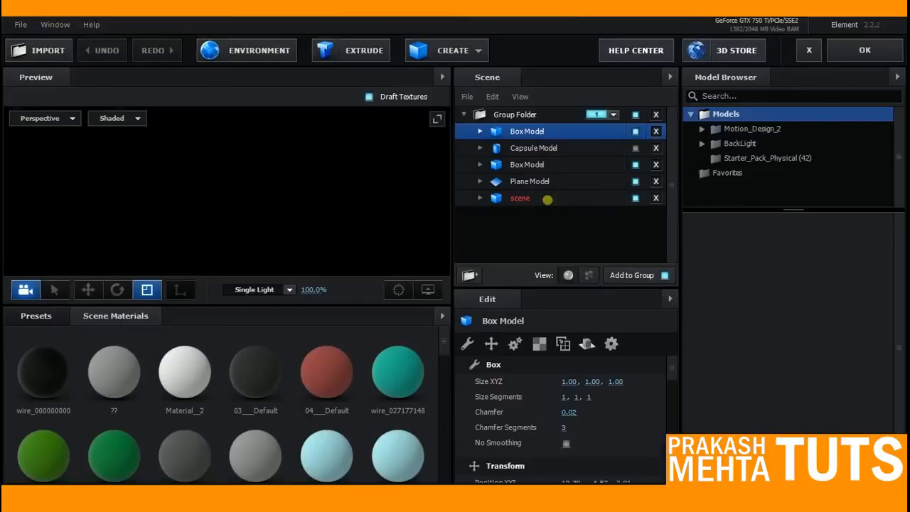
Replace the missing scene model in the group with wer.obj
click(546, 198)
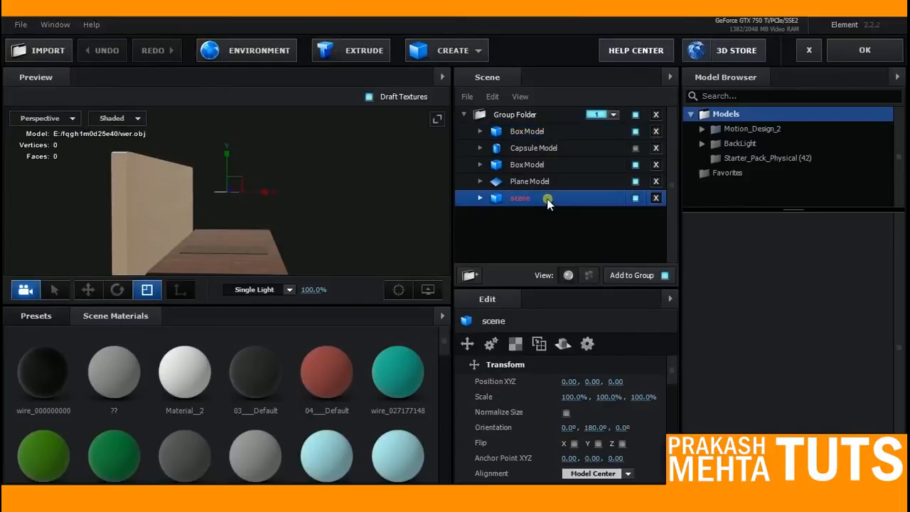
right_click(548, 202)
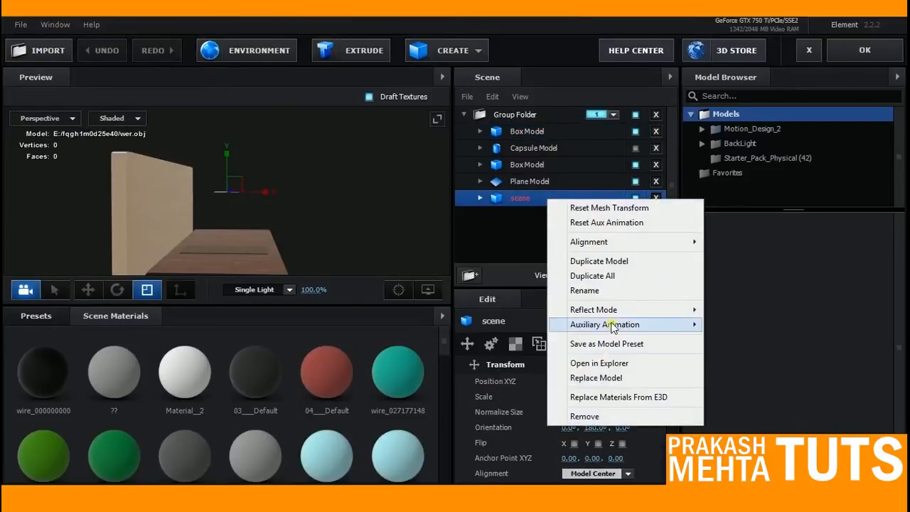
click(603, 378)
double_click(358, 229)
Orbit the preview to examine how the boxes close off the room, toggle the first Box Model's visibility and accept the scene
drag(249, 226, 249, 276)
middle_drag(236, 256, 248, 225)
drag(248, 226, 210, 212)
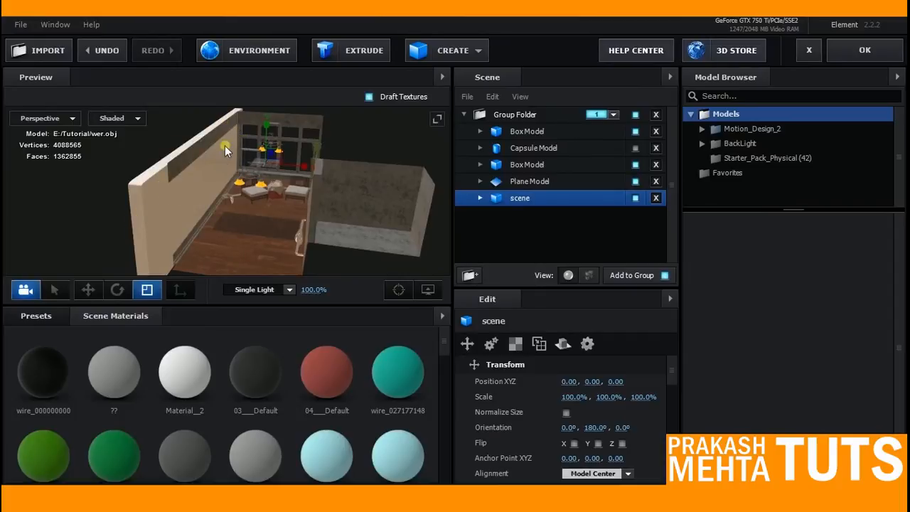
drag(263, 219, 310, 210)
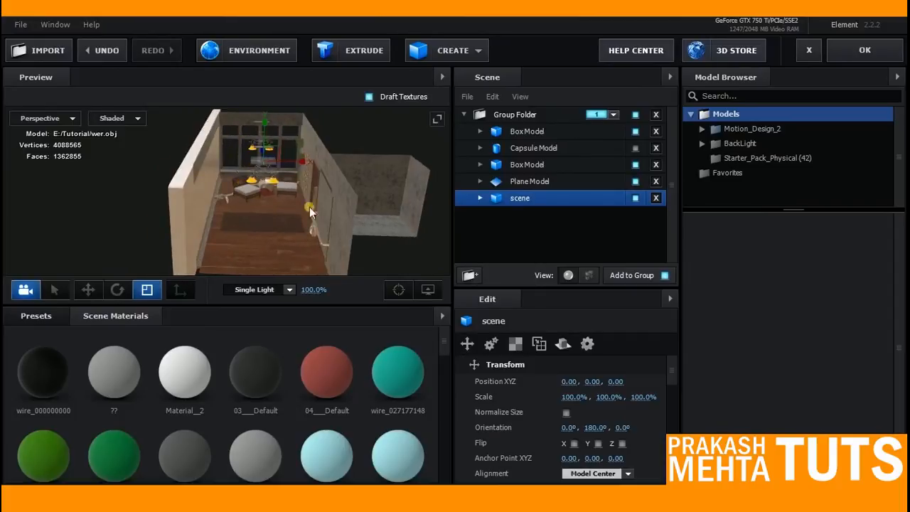
drag(197, 195, 198, 177)
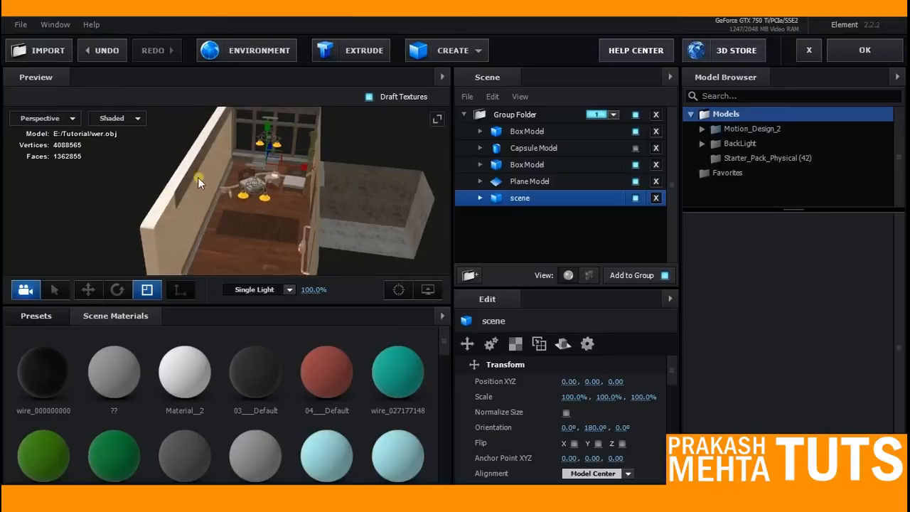
click(637, 132)
click(846, 47)
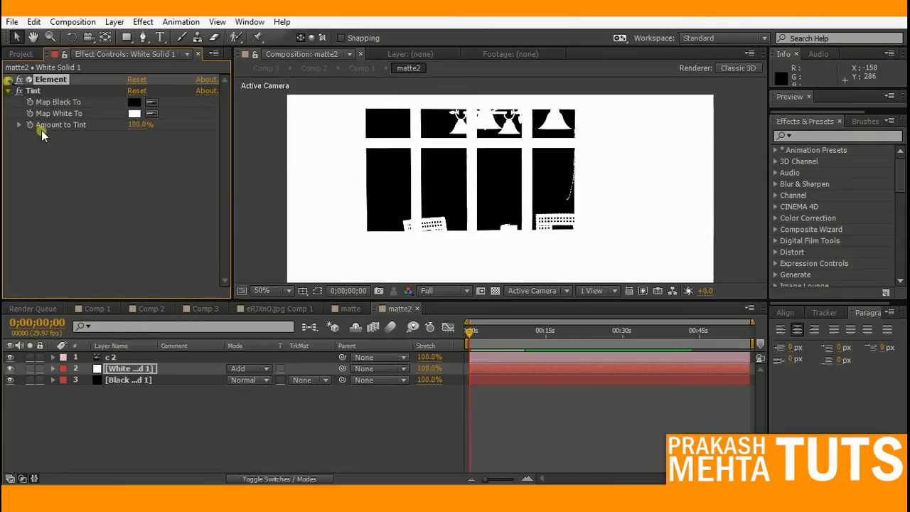
Try a Fill effect in white (FFFFFF) on the white solid, cancel the colour change and delete the effect
right_click(64, 167)
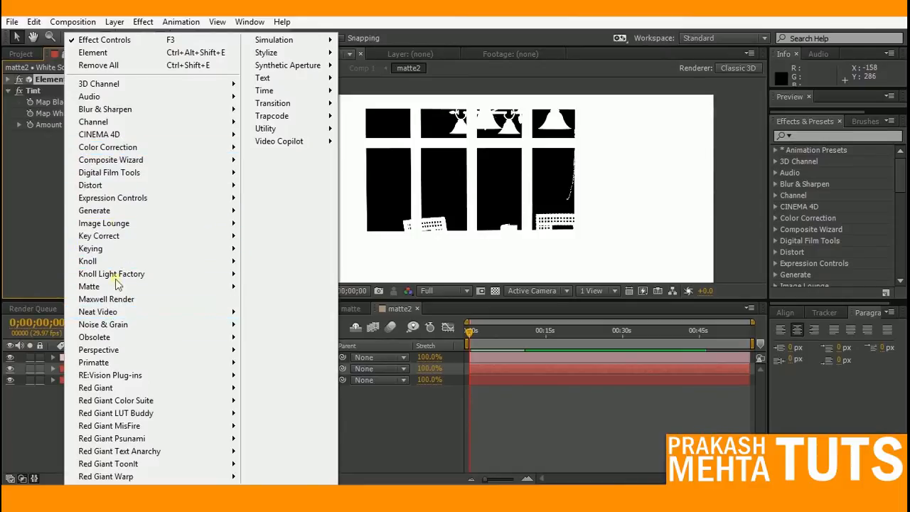
mouse_move(116, 213)
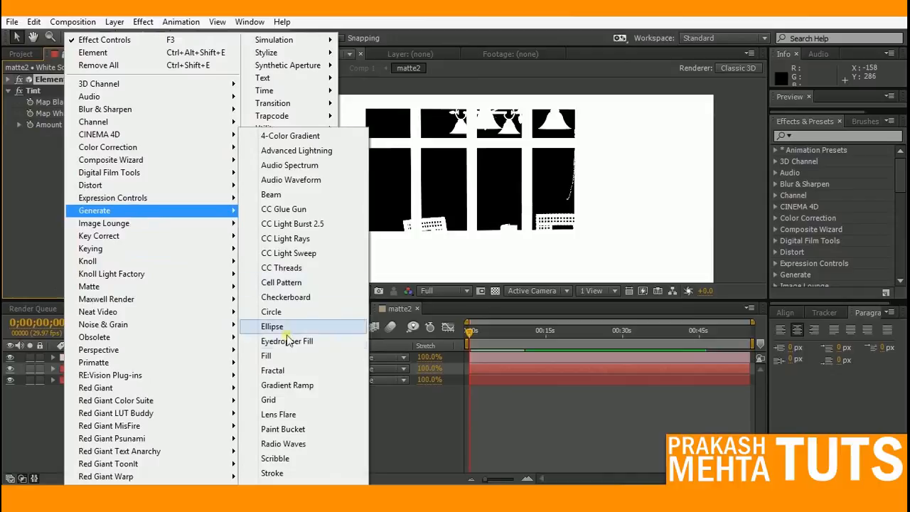
click(284, 354)
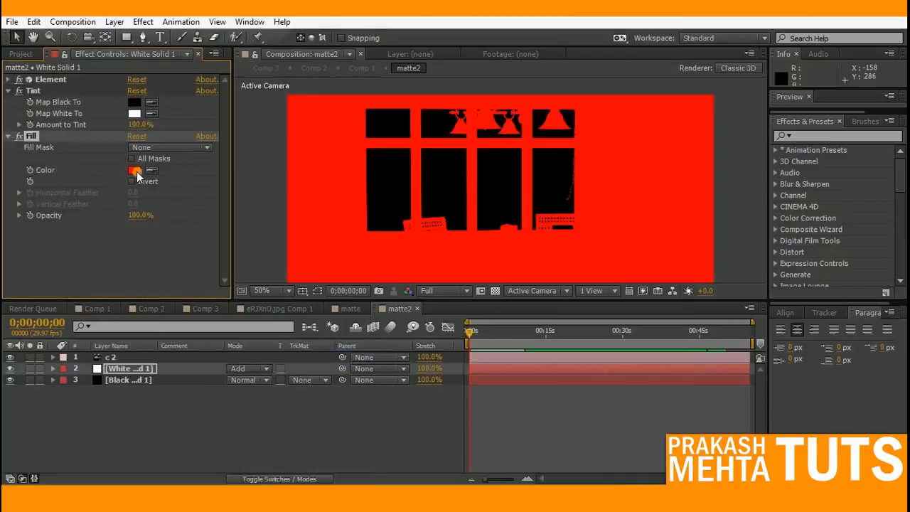
click(134, 171)
click(81, 284)
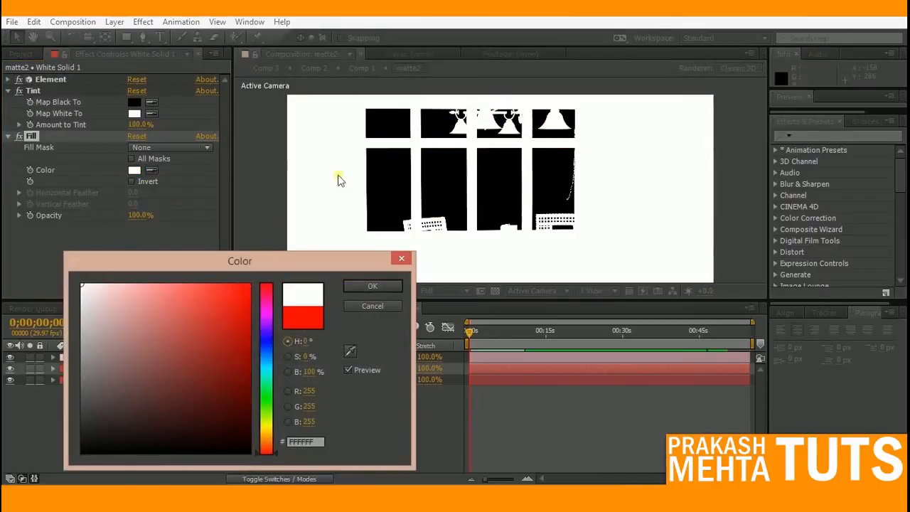
click(374, 307)
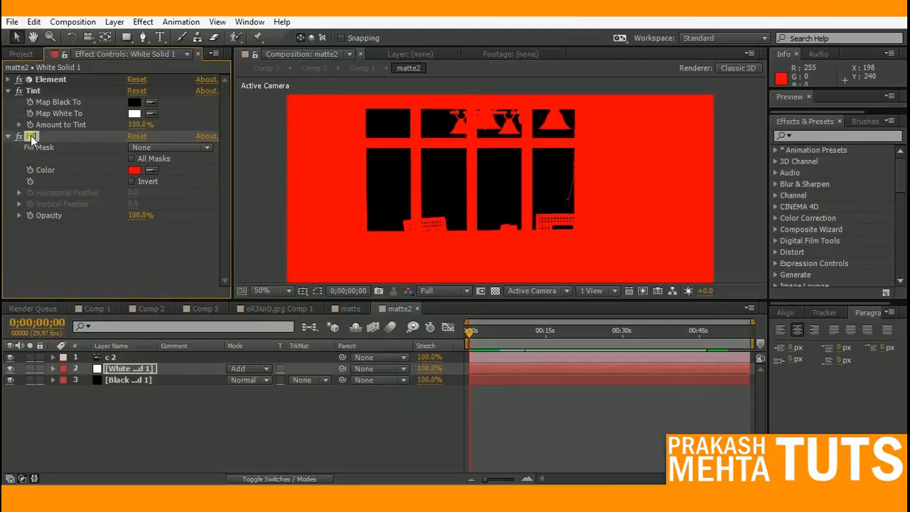
key(Delete)
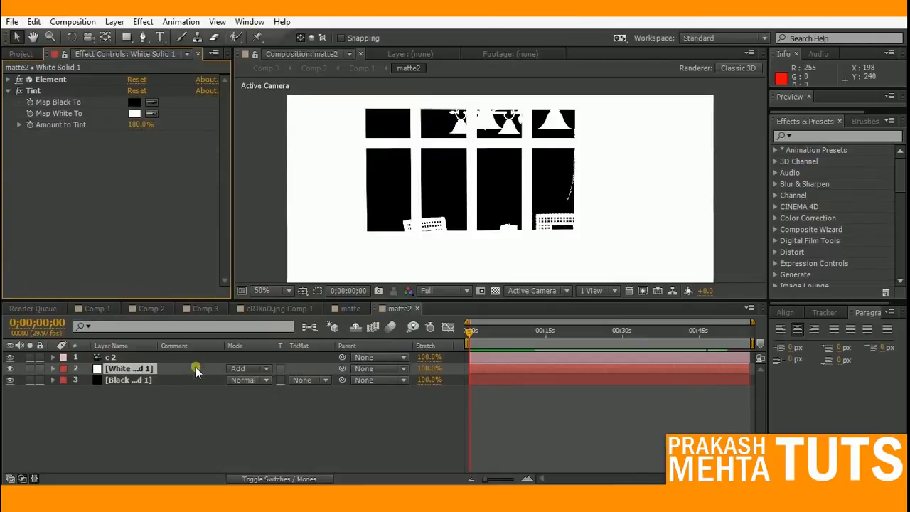
Return to Comp 1 and review the Shine and Tint effects on the matte2 layer
click(98, 308)
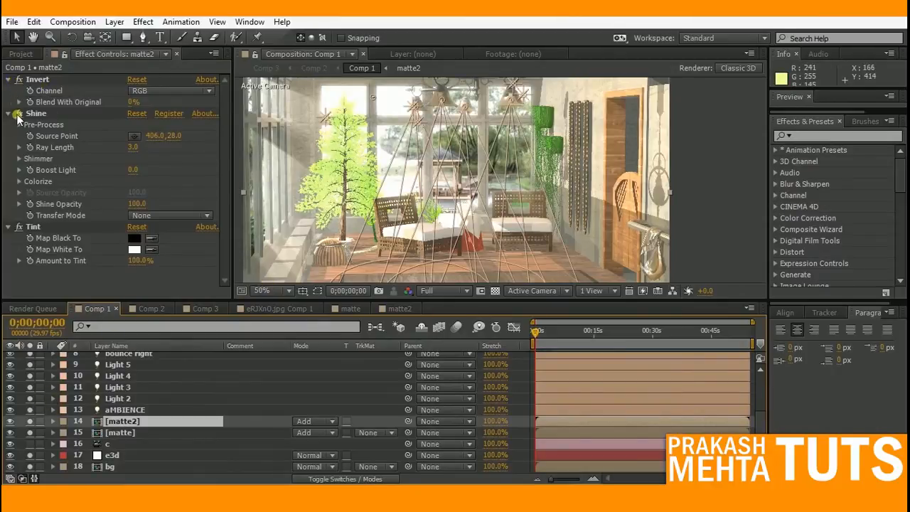
click(19, 230)
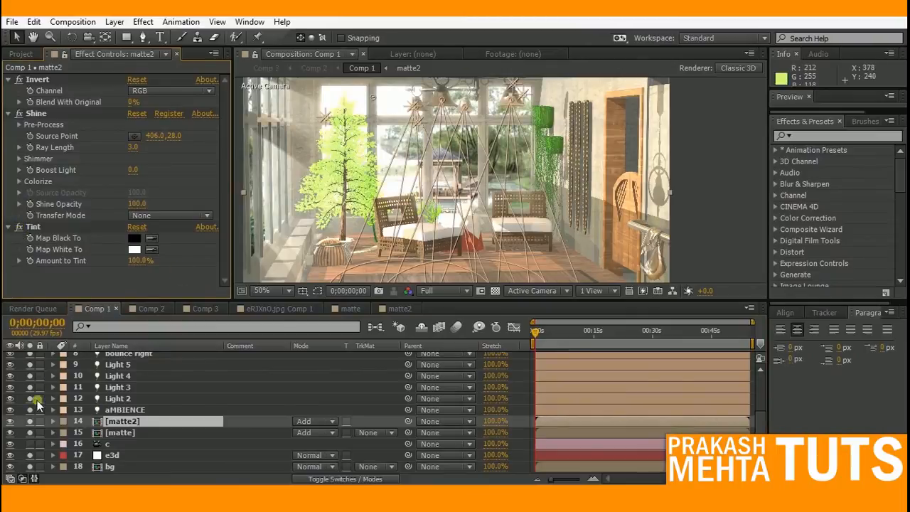
Compare the room render with the e3d layer's ambient occlusion switched off and on, checking the wall and floor near the door up close
click(28, 424)
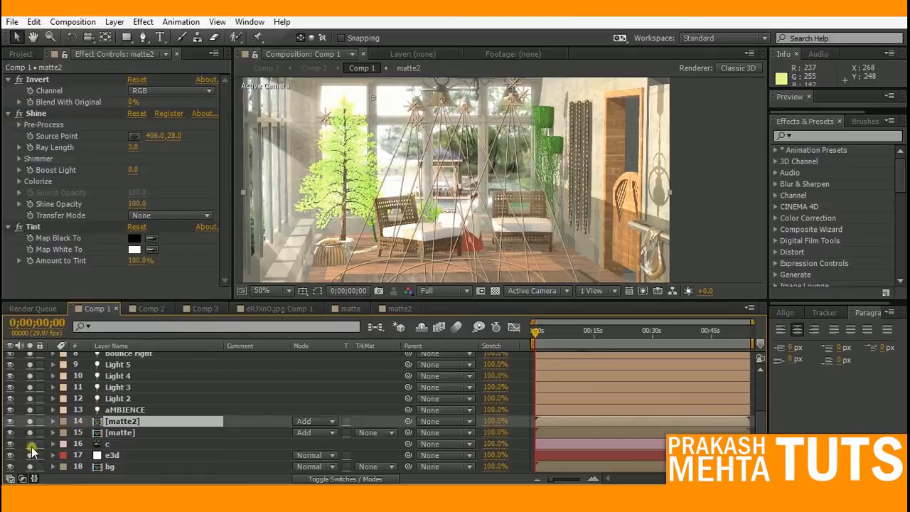
click(113, 456)
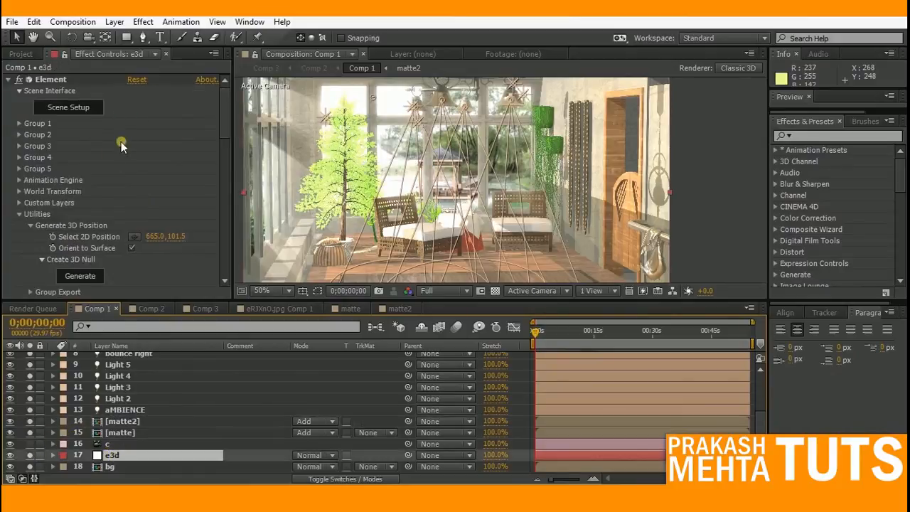
scroll(138, 181, down, 5)
scroll(149, 191, down, 3)
click(149, 189)
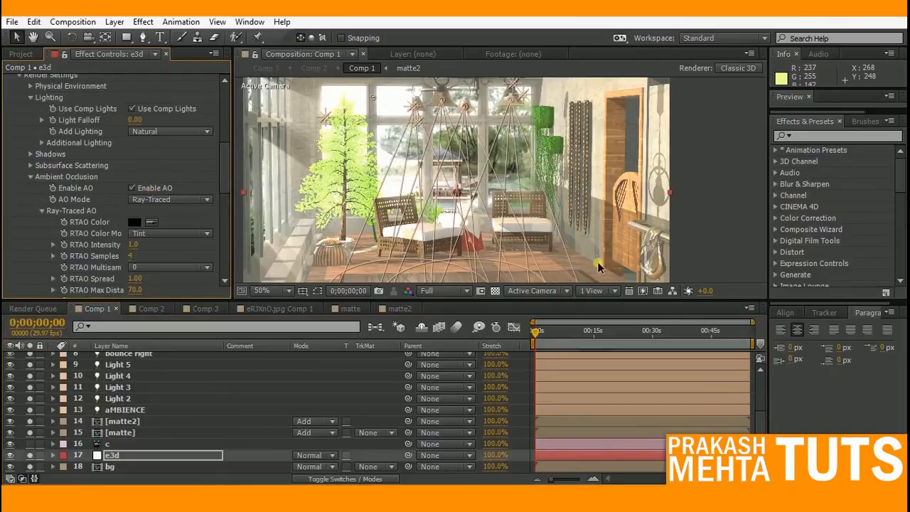
drag(599, 267, 589, 210)
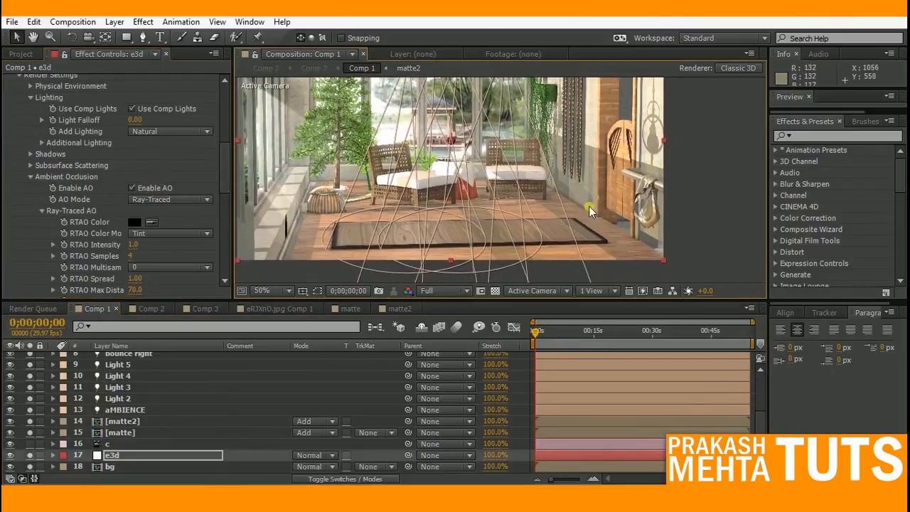
scroll(589, 206, up, 4)
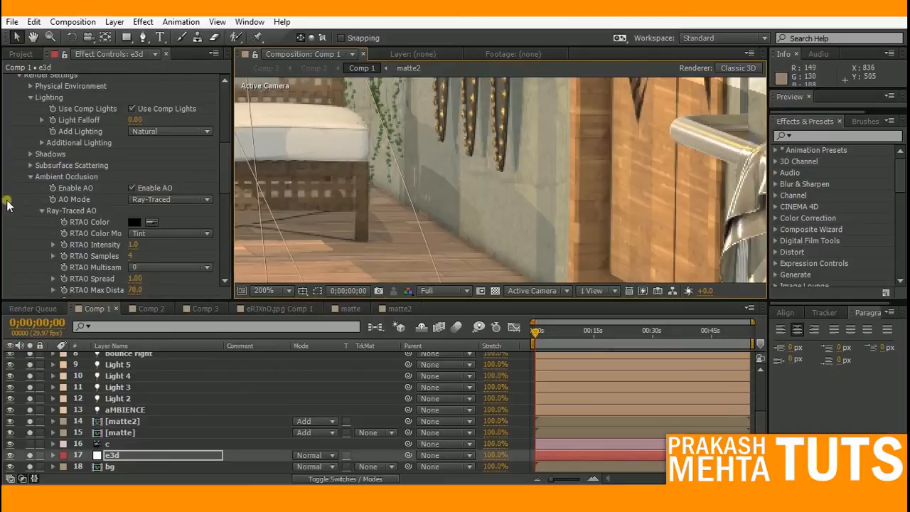
click(149, 190)
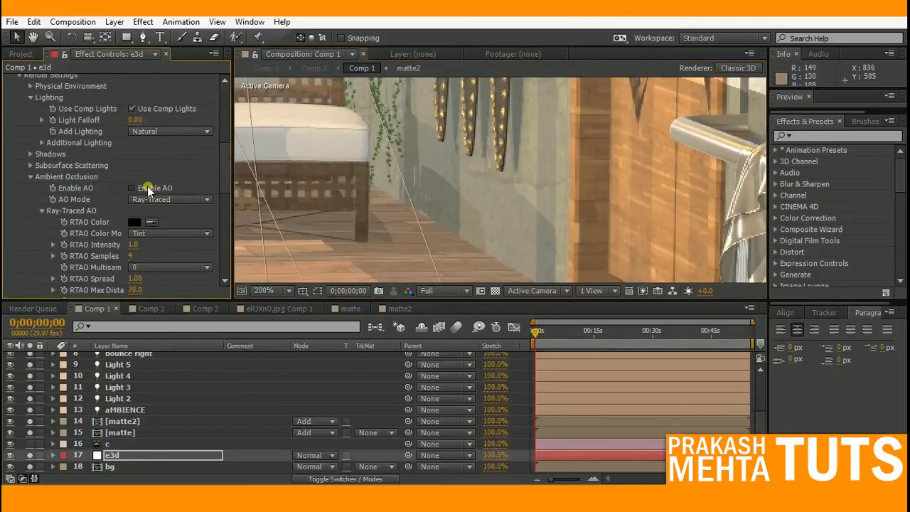
click(132, 188)
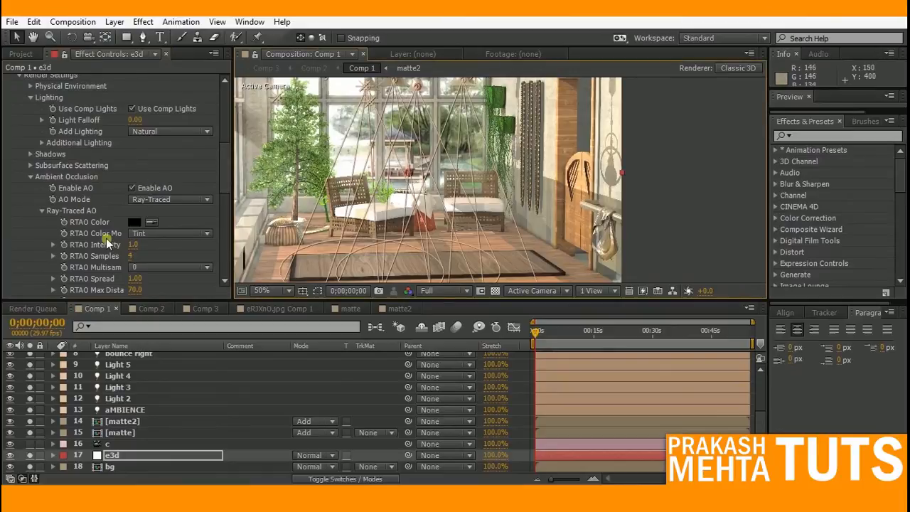
Review the e3d layer's ray-traced AO settings, fit the composition in the viewer and deselect the layer
scroll(121, 242, down, 3)
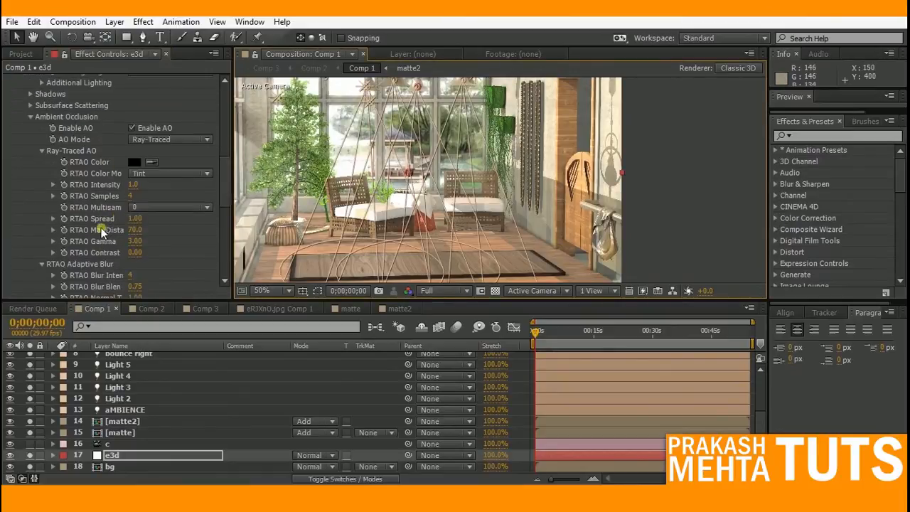
scroll(145, 184, down, 4)
scroll(171, 210, up, 4)
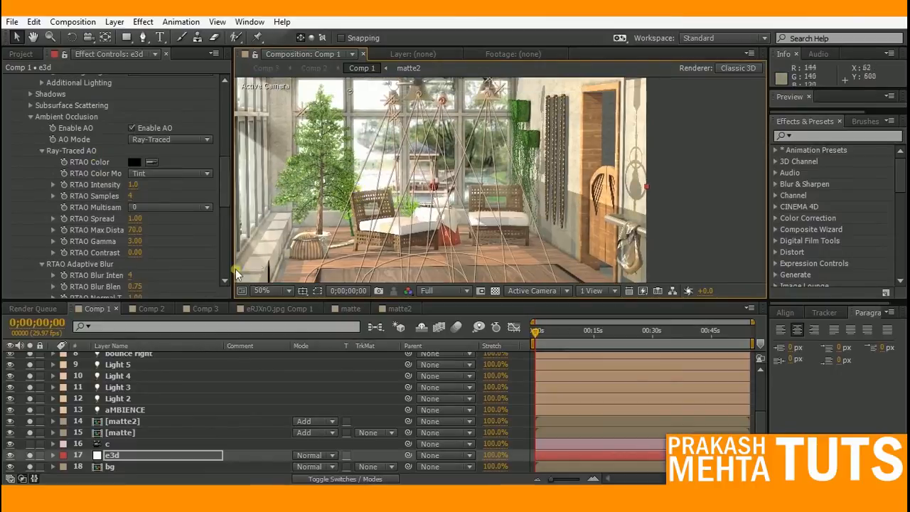
click(259, 291)
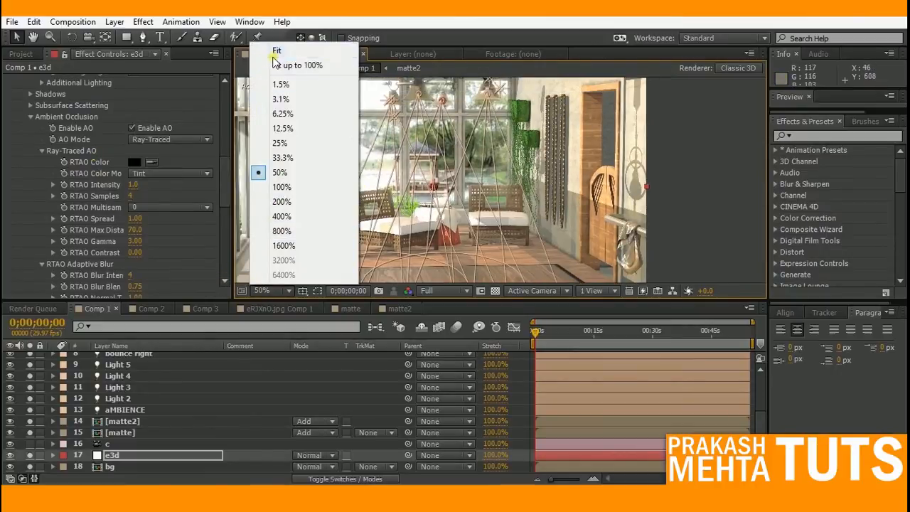
click(274, 59)
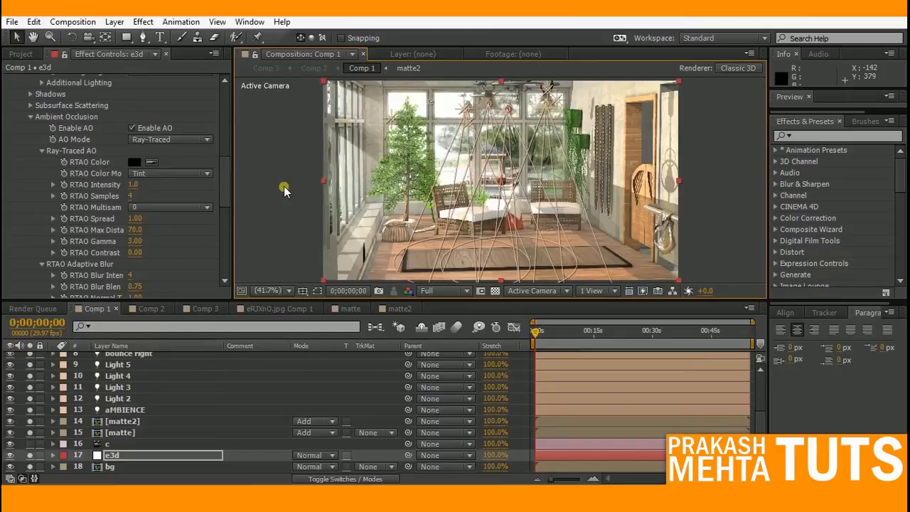
click(284, 190)
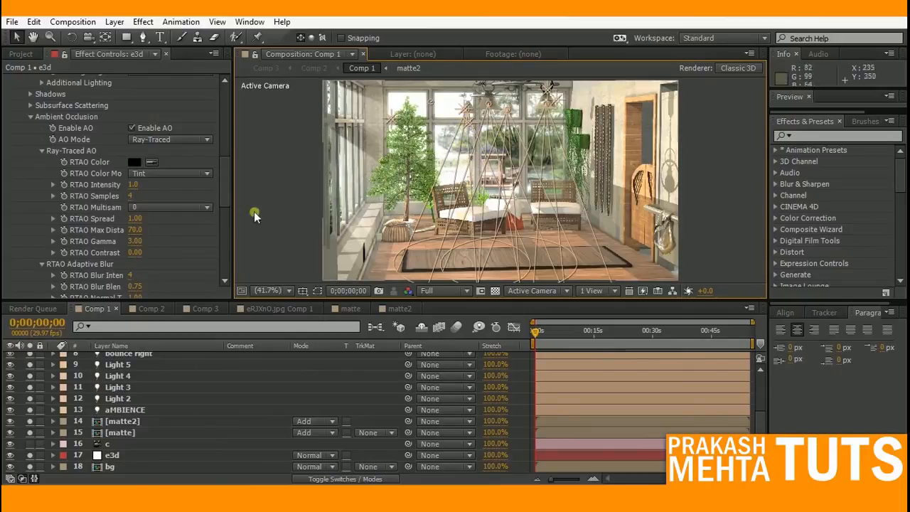
Clear the solo switches from the Comp 1 layers, suspending viewer refresh during the change
drag(30, 435, 29, 356)
key(Caps_Lock)
scroll(34, 386, up, 4)
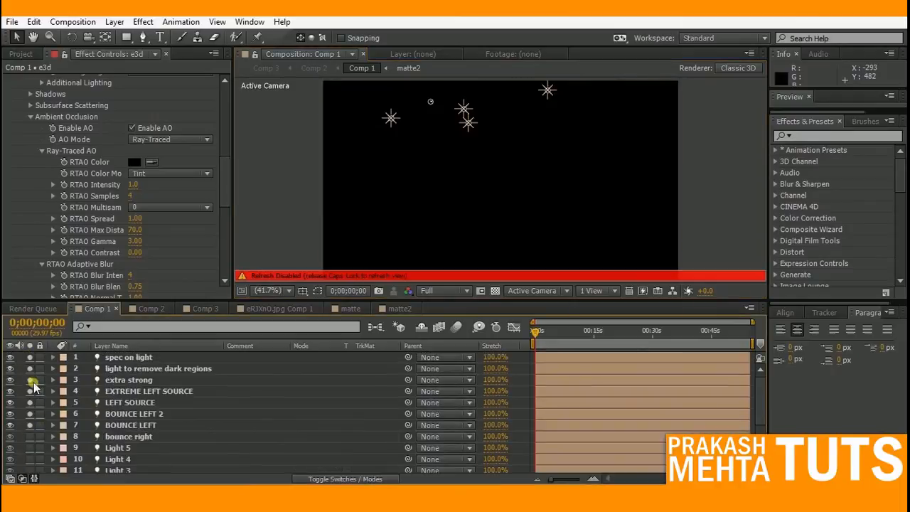
drag(30, 357, 27, 427)
scroll(55, 434, down, 3)
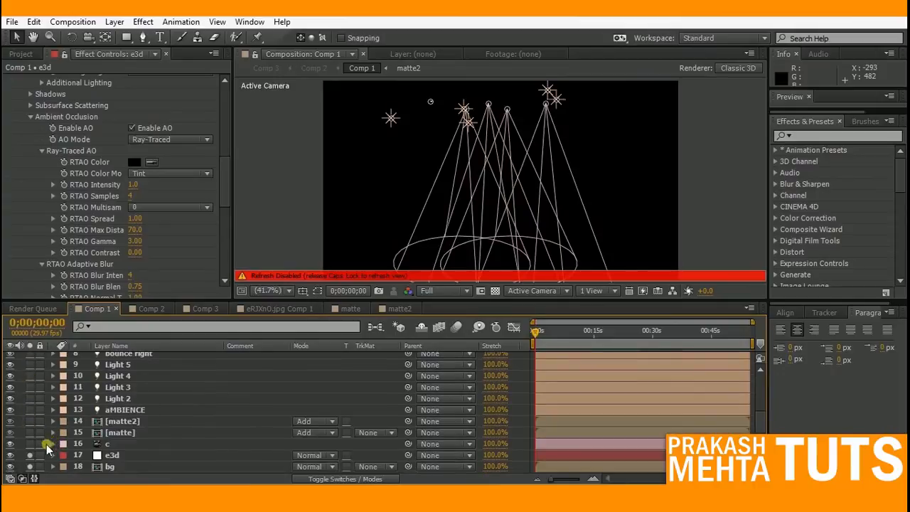
key(Caps_Lock)
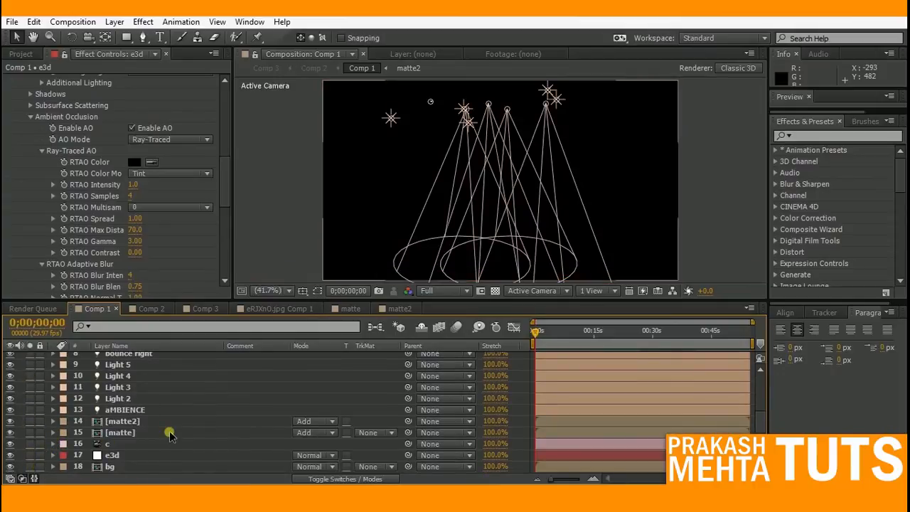
Open Comp 2 and solo its nested Comp 1 layer
click(151, 310)
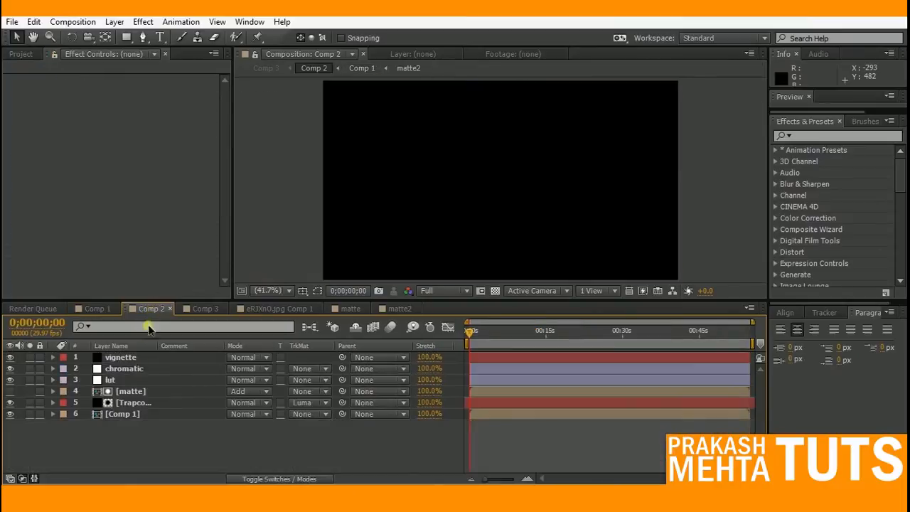
click(119, 417)
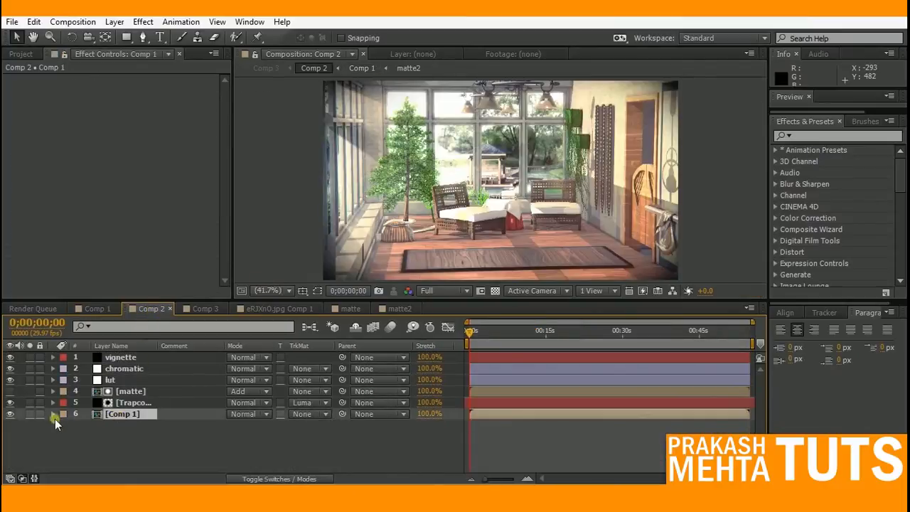
click(32, 415)
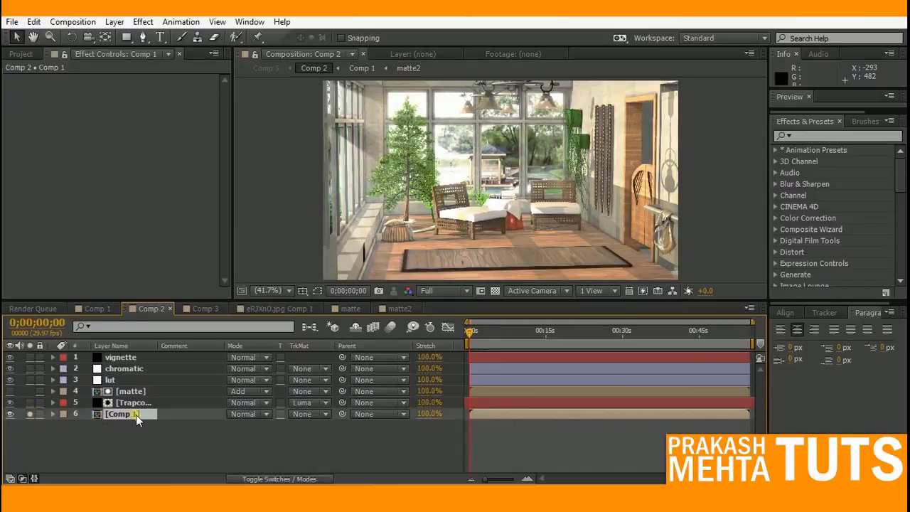
Solo the Trapcode layer together with Comp 1 and examine the dust particles around the side windows and tree
click(89, 403)
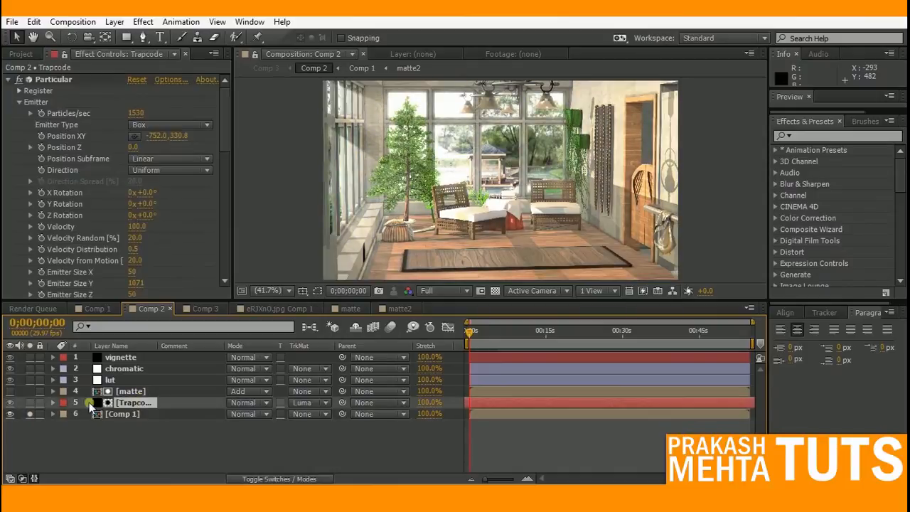
scroll(326, 181, up, 3)
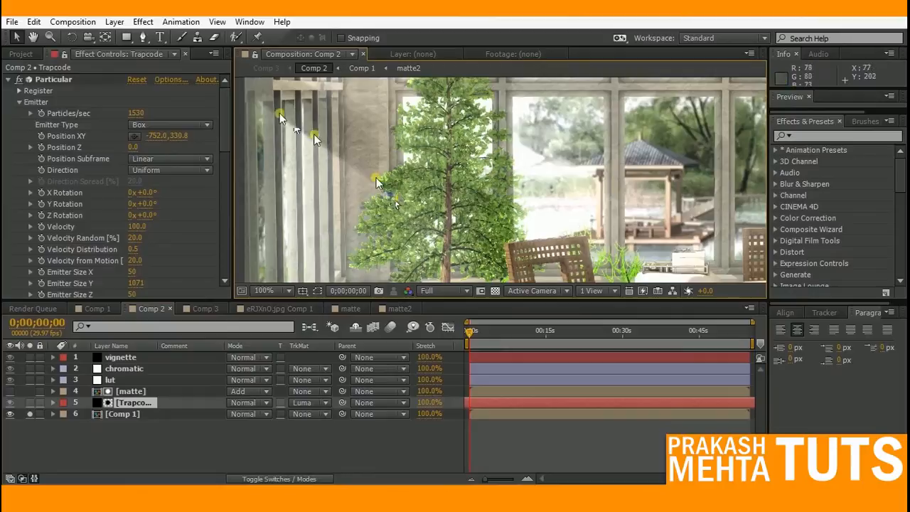
scroll(335, 183, down, 2)
scroll(377, 179, up, 2)
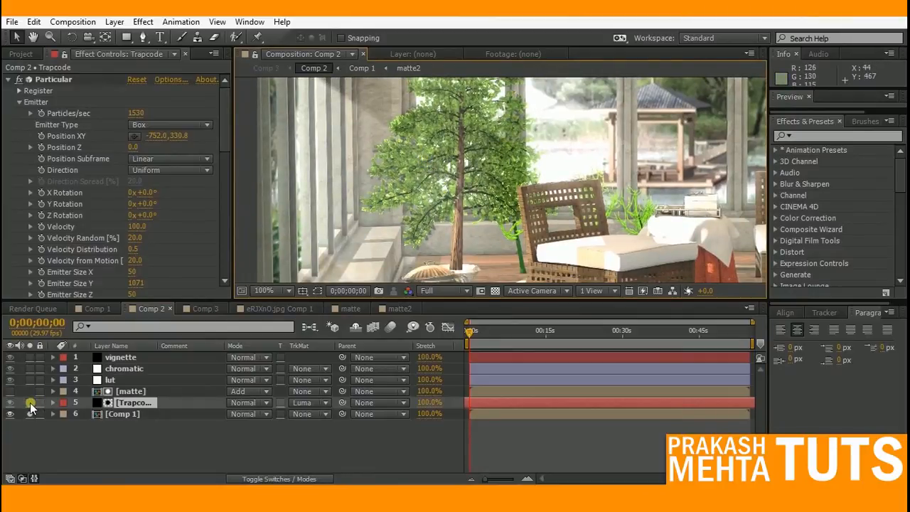
drag(31, 403, 30, 413)
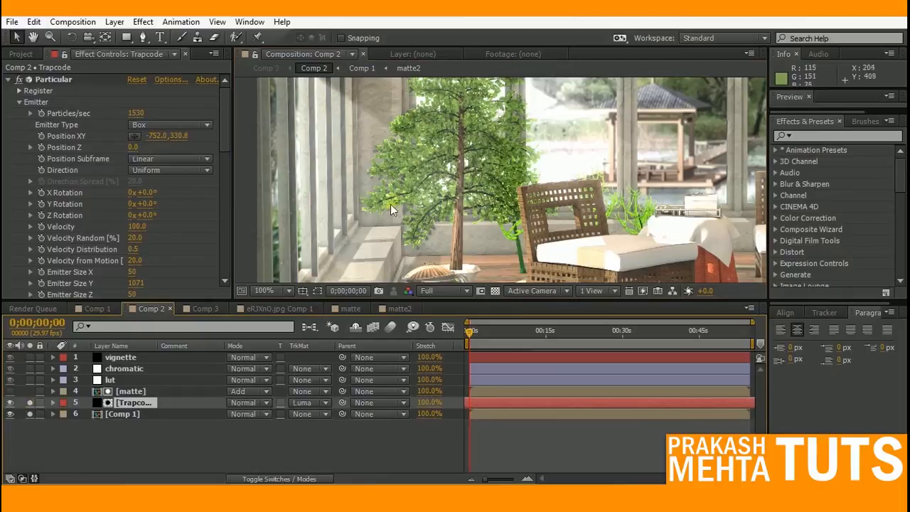
drag(394, 205, 391, 242)
drag(378, 160, 371, 224)
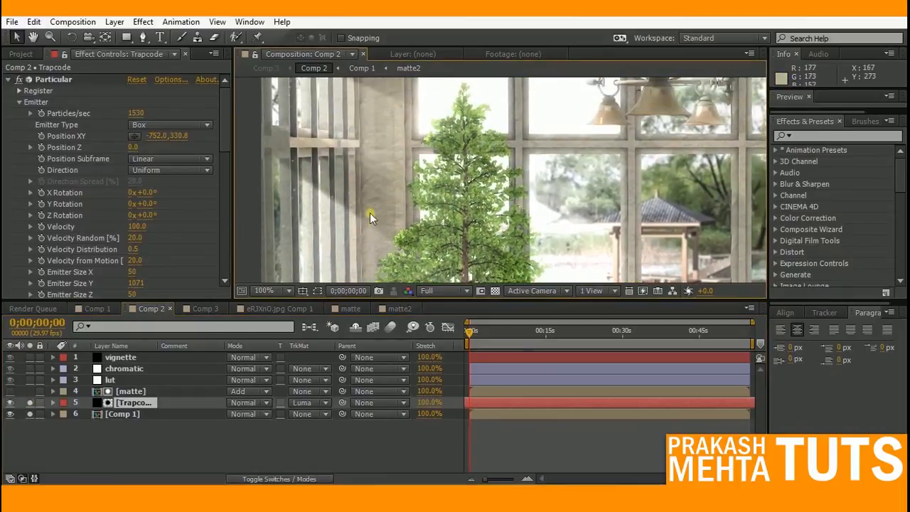
drag(376, 178, 376, 217)
scroll(374, 188, down, 1)
scroll(383, 192, up, 1)
middle_drag(413, 215, 393, 123)
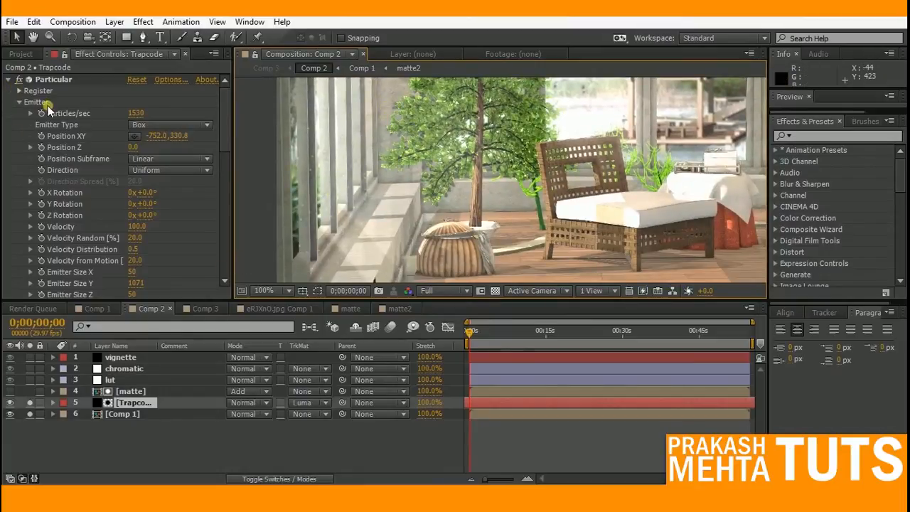
Isolate the Trapcode layer and review Particular's emitter, particle and physics settings
click(31, 414)
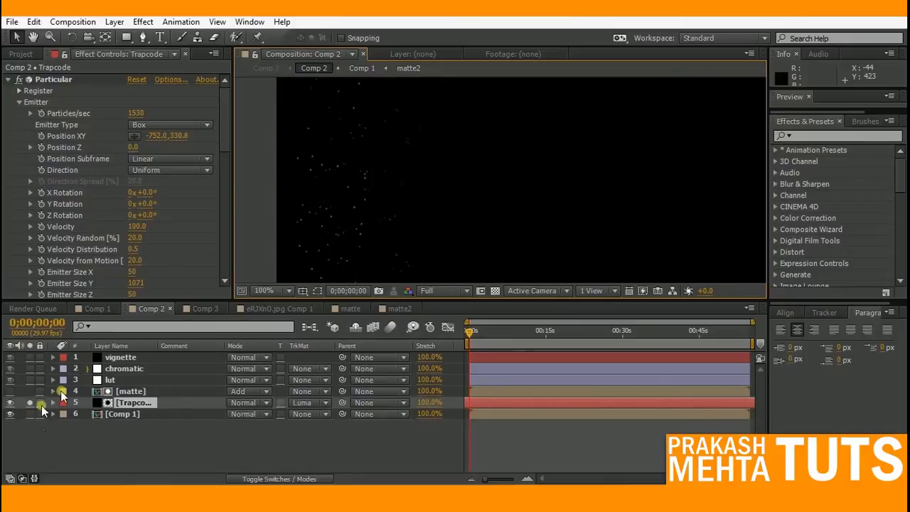
scroll(365, 173, down, 1)
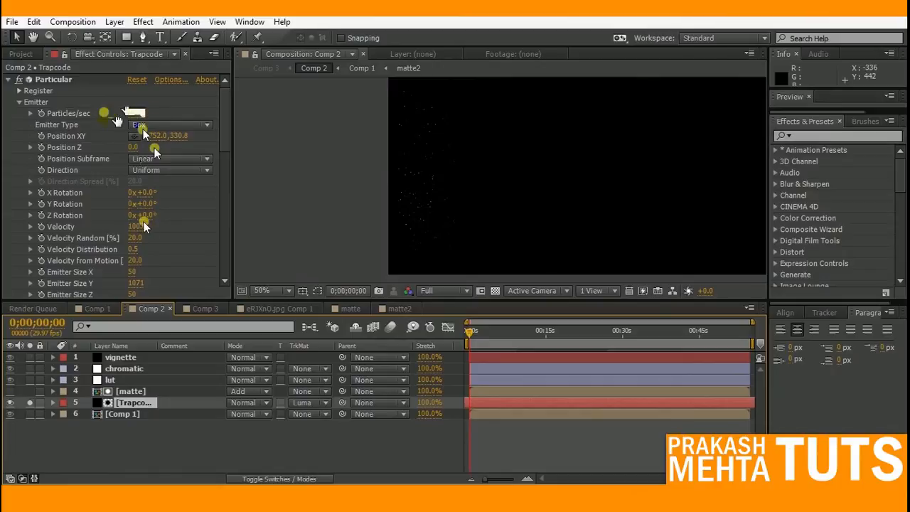
scroll(149, 224, down, 10)
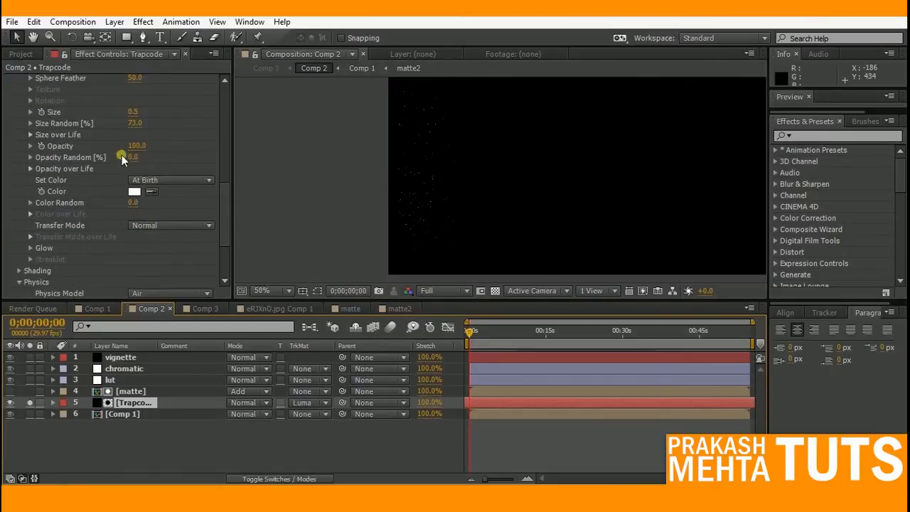
scroll(187, 189, up, 4)
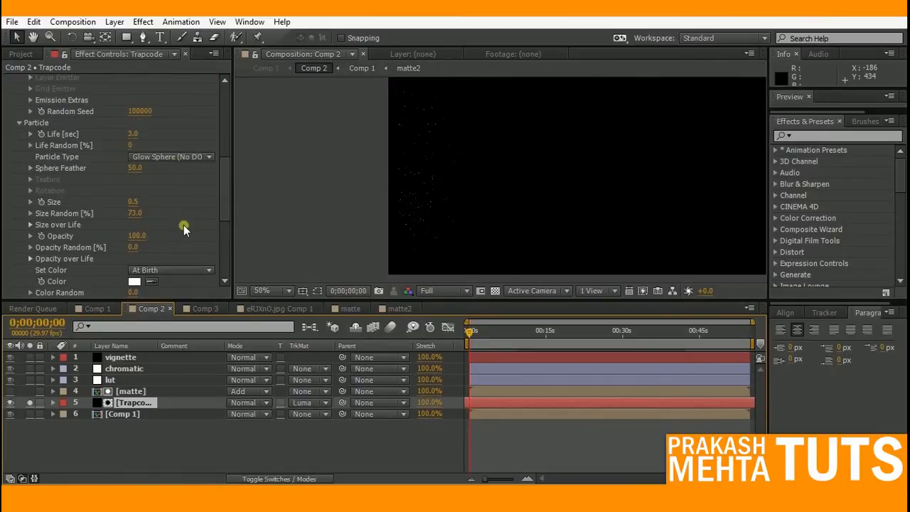
scroll(183, 225, down, 5)
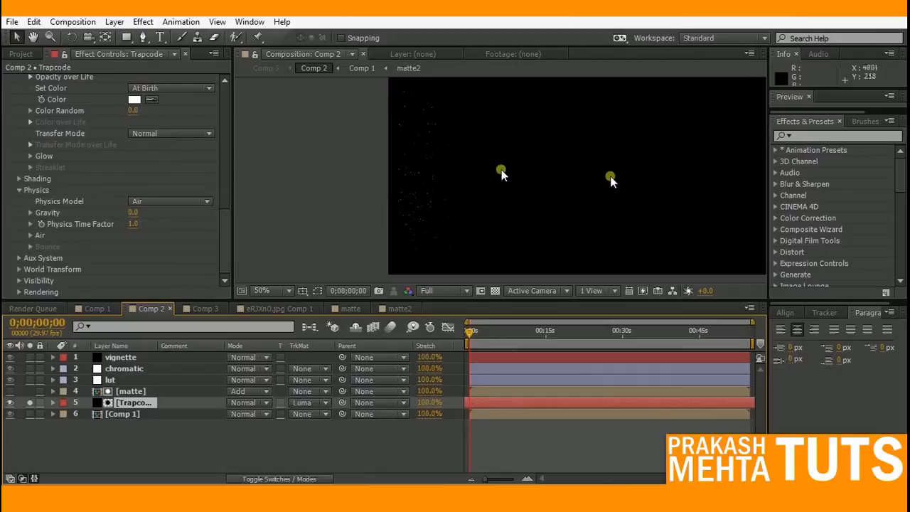
Inspect the matte composition used as the particles' luma matte and return to Comp 2 to review its Invert, Shine and Tint effects
double_click(130, 392)
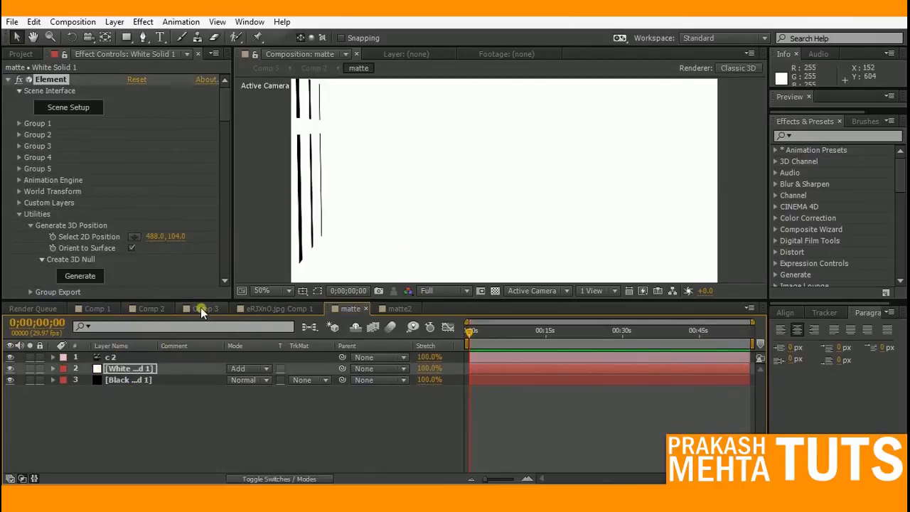
click(153, 309)
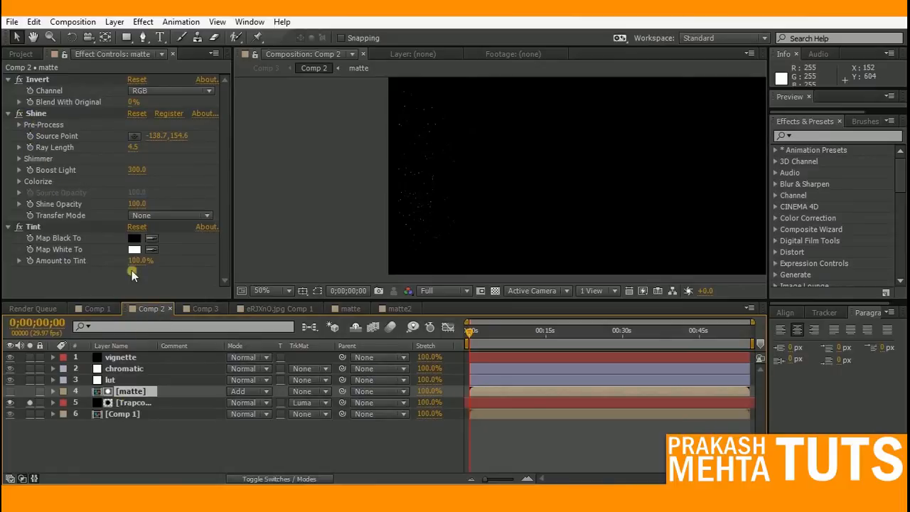
click(98, 308)
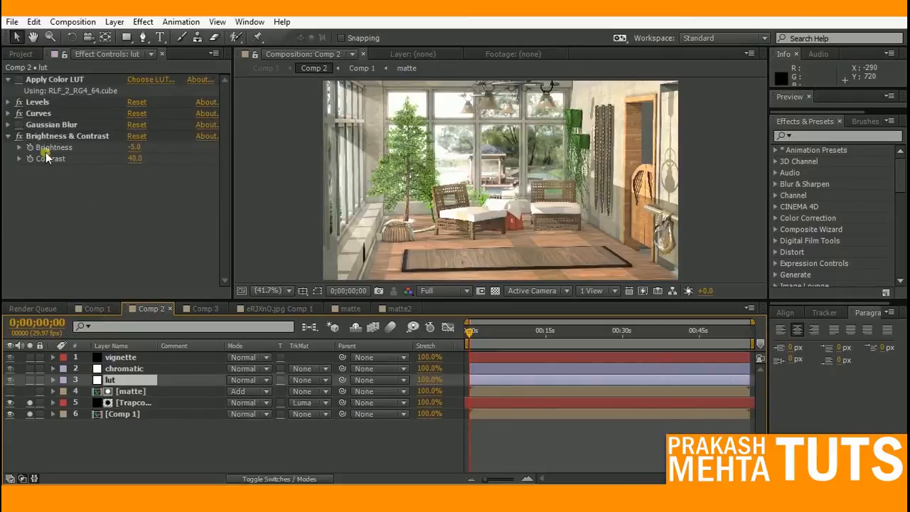
Preview the lut adjustment layer's grading by briefly soloing it, and select the Comp 1 layer
click(29, 380)
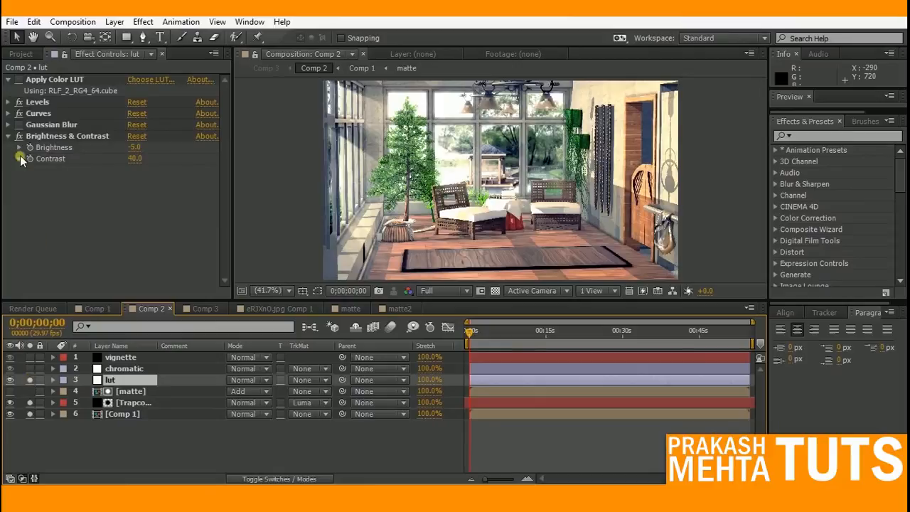
click(30, 380)
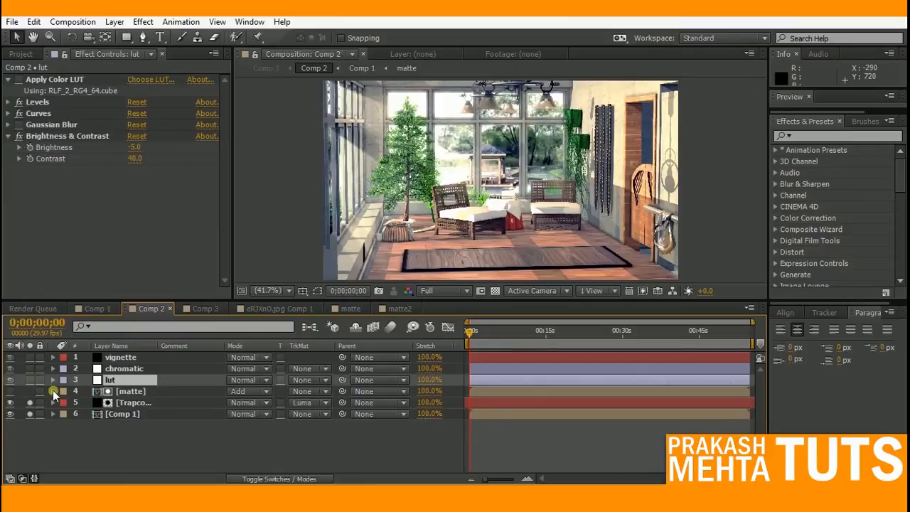
right_click(107, 451)
click(101, 413)
click(101, 413)
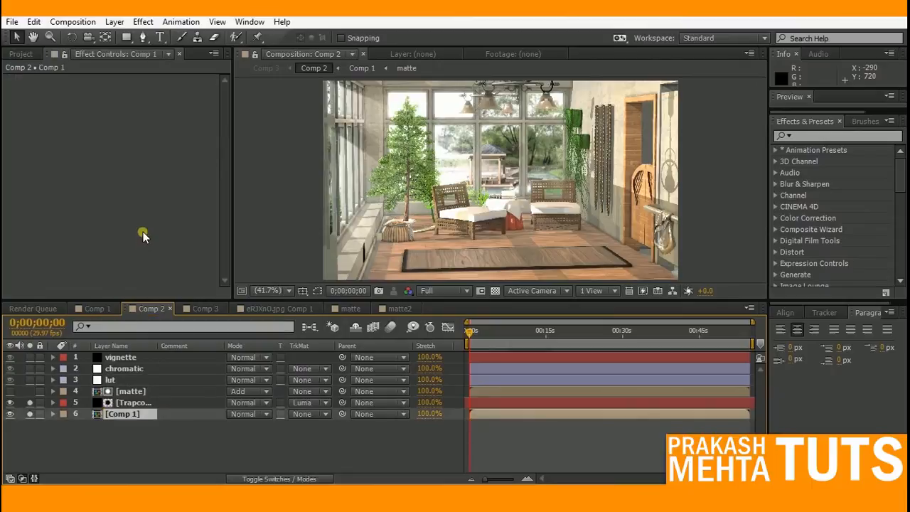
Try the Mojo effect on the Comp 1 layer with a Mojo amount of 4.78, and delete the effect
click(143, 21)
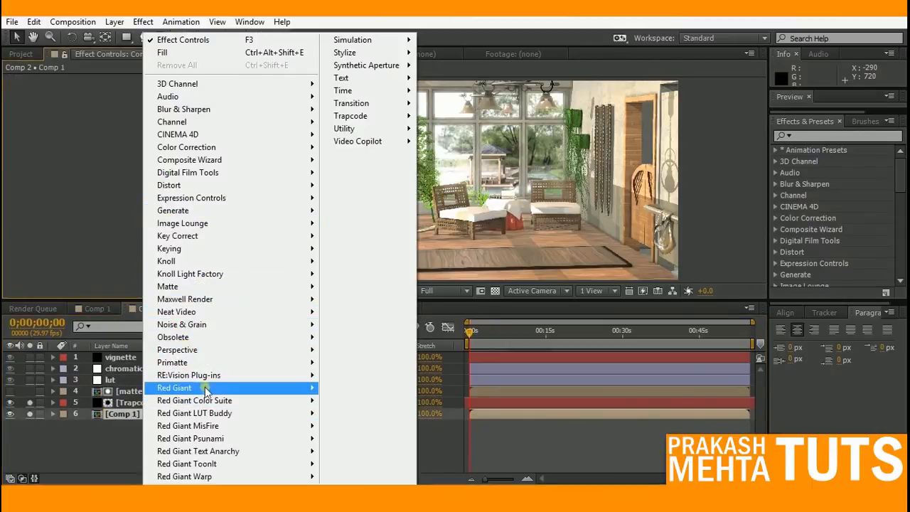
mouse_move(228, 401)
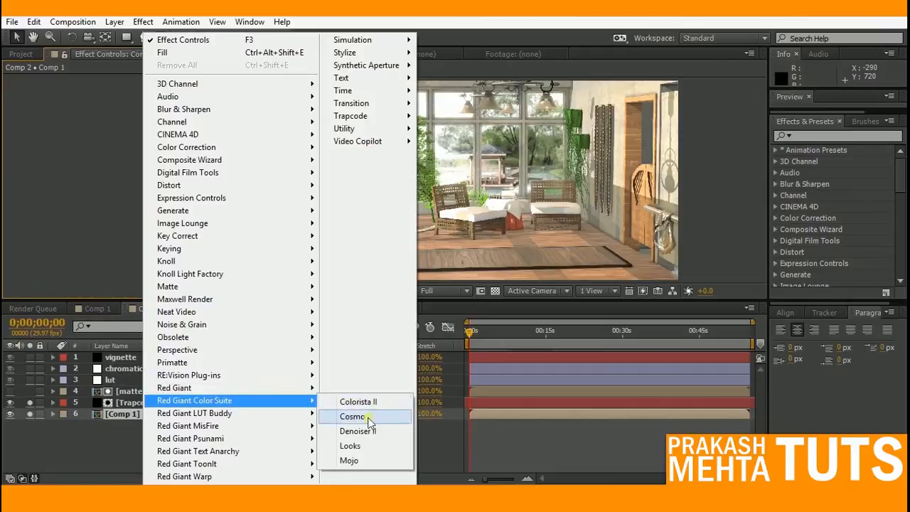
click(358, 461)
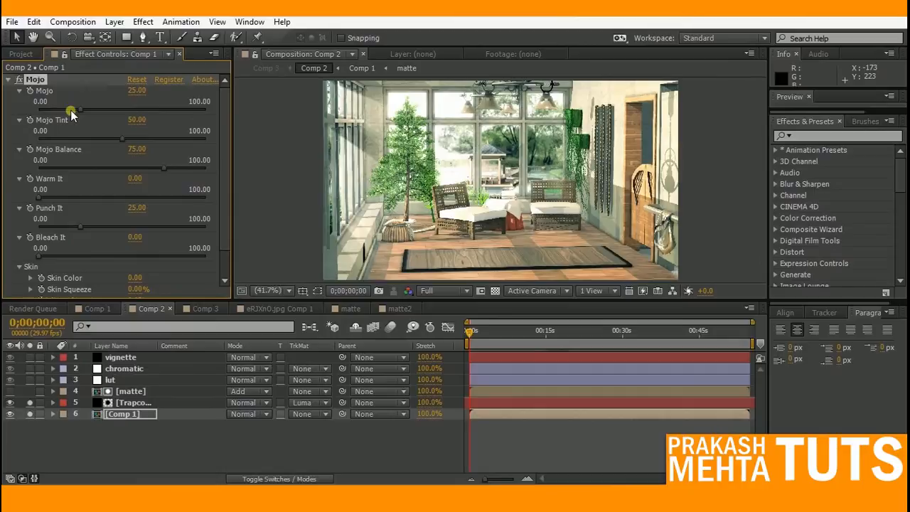
drag(84, 110, 43, 114)
click(31, 79)
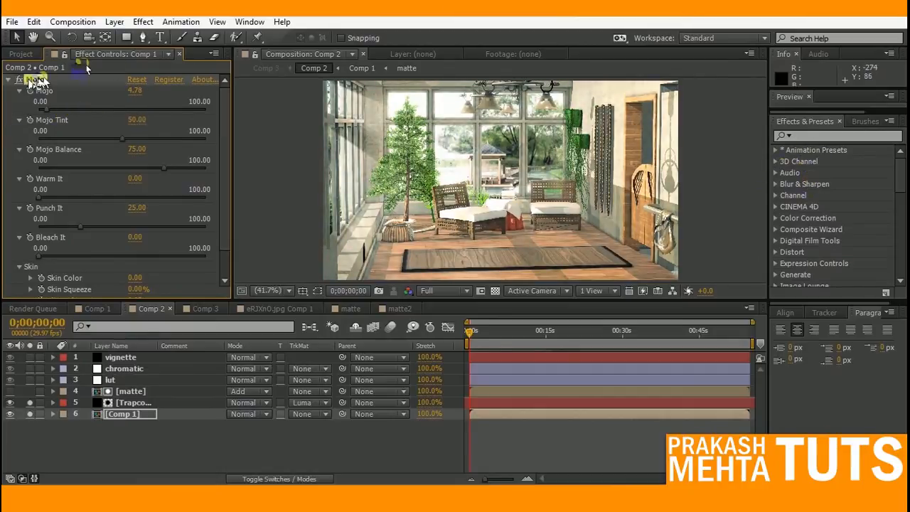
key(Delete)
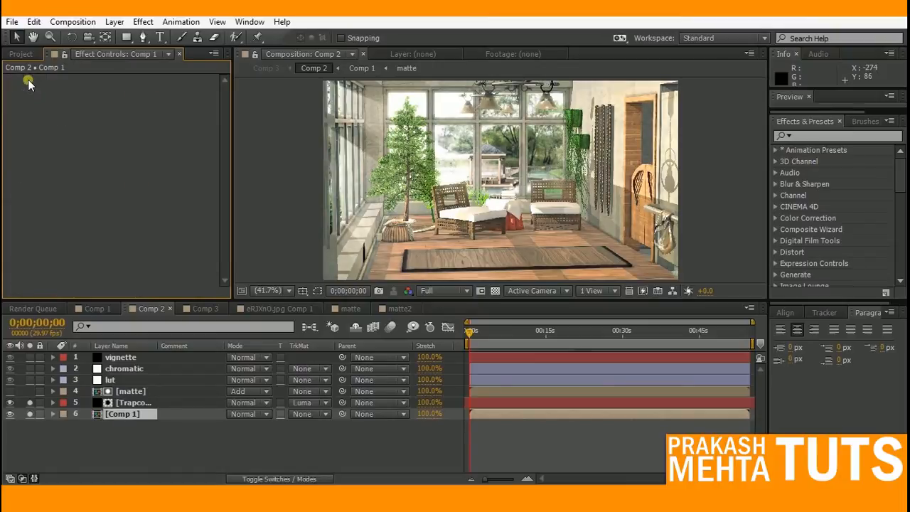
Solo the lut layer and open the chromatic layer's Looks setup at its Chromatic Aberration tool
click(29, 380)
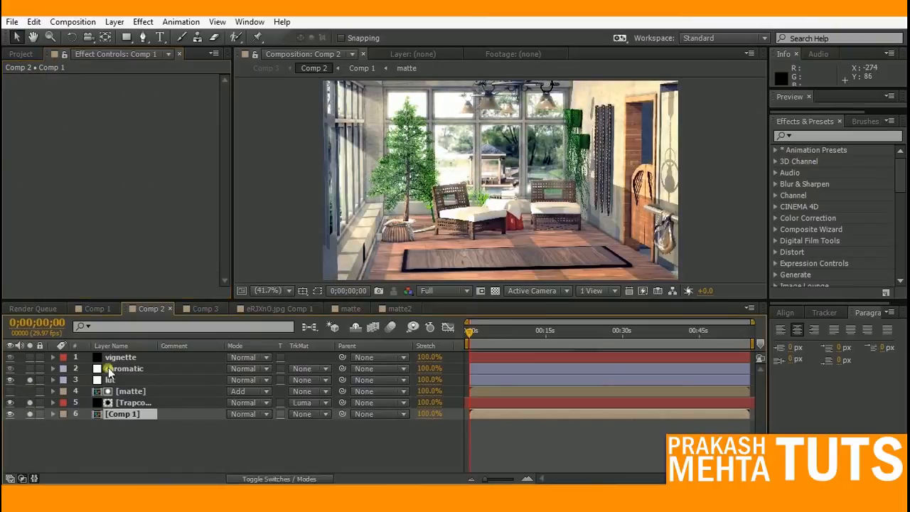
click(109, 368)
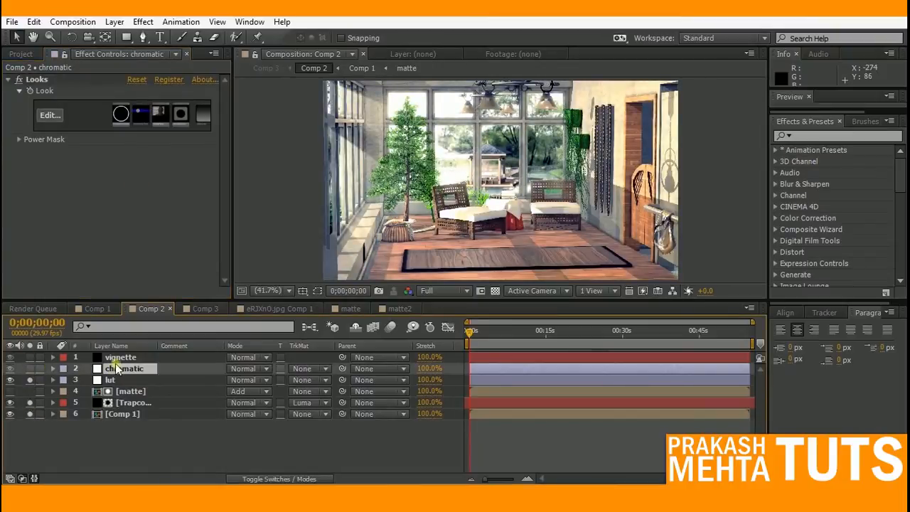
click(50, 117)
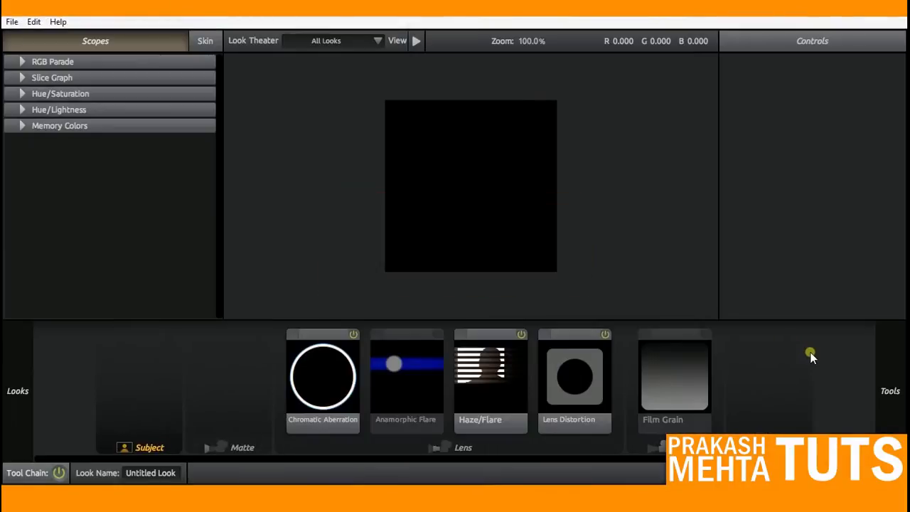
click(357, 376)
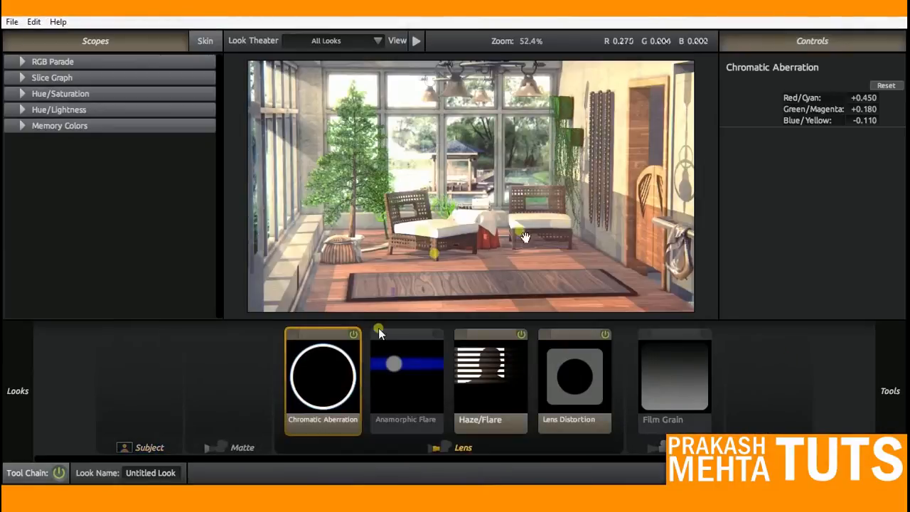
Try Chromatic Aberration at Red/Cyan -0.120, Green/Magenta -0.630 and Blue/Yellow +0.470 around the doorway, and leave Looks without keeping it
scroll(594, 223, up, 1)
drag(669, 190, 431, 357)
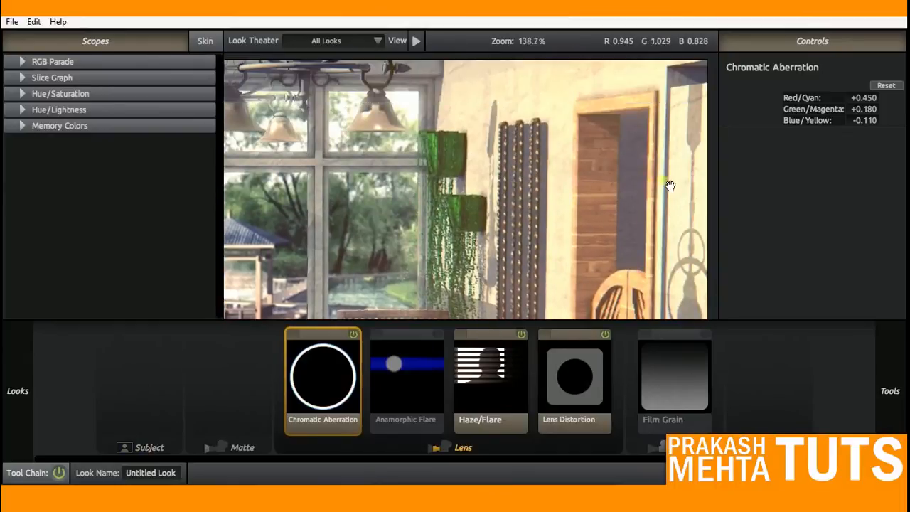
scroll(669, 184, up, 2)
drag(676, 179, 571, 239)
drag(874, 101, 889, 120)
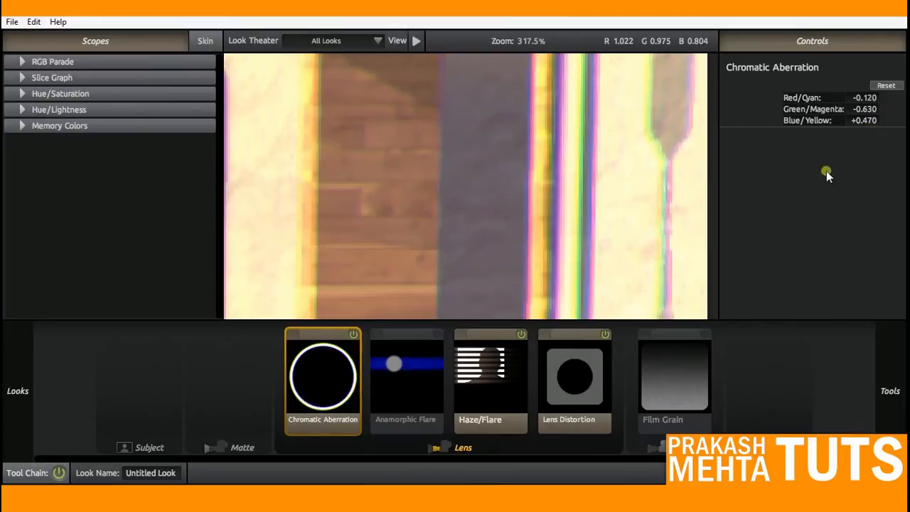
drag(818, 9, 671, 61)
click(734, 21)
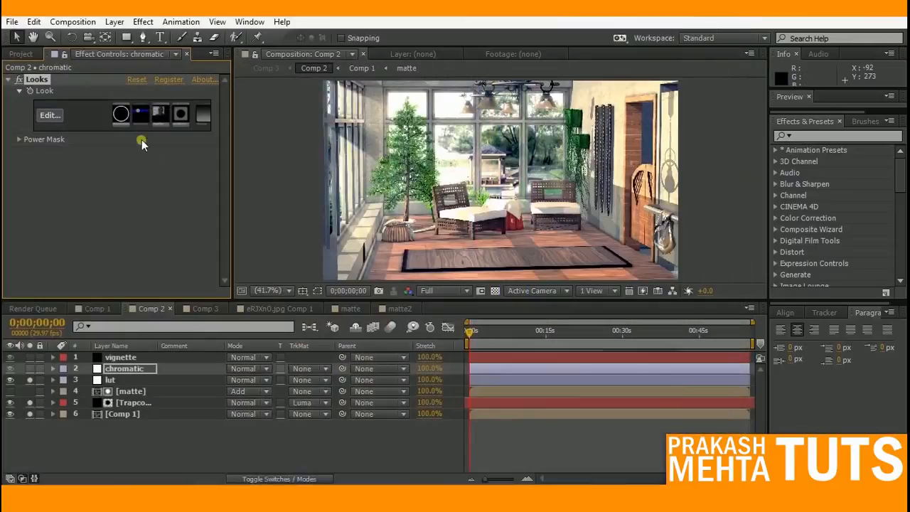
Reopen the chromatic layer's Looks setup, examine the colour fringing around the doorway with the Chromatic Aberration values, and return to Comp 2
click(59, 117)
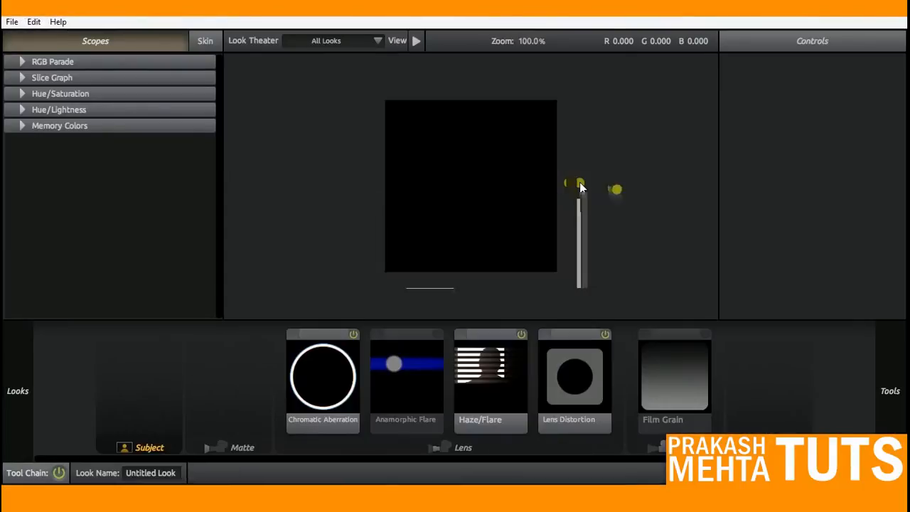
scroll(668, 190, up, 5)
drag(669, 190, 472, 325)
scroll(594, 192, up, 3)
scroll(613, 186, up, 2)
drag(658, 178, 447, 189)
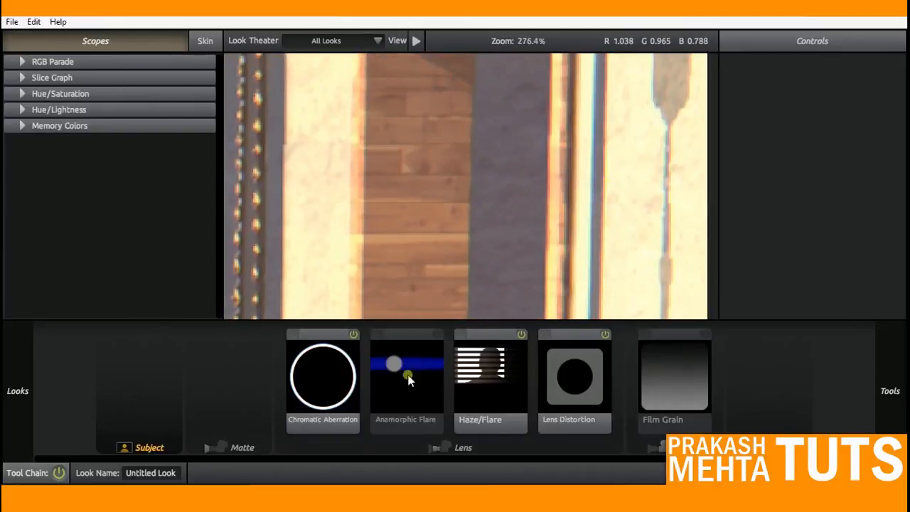
click(340, 370)
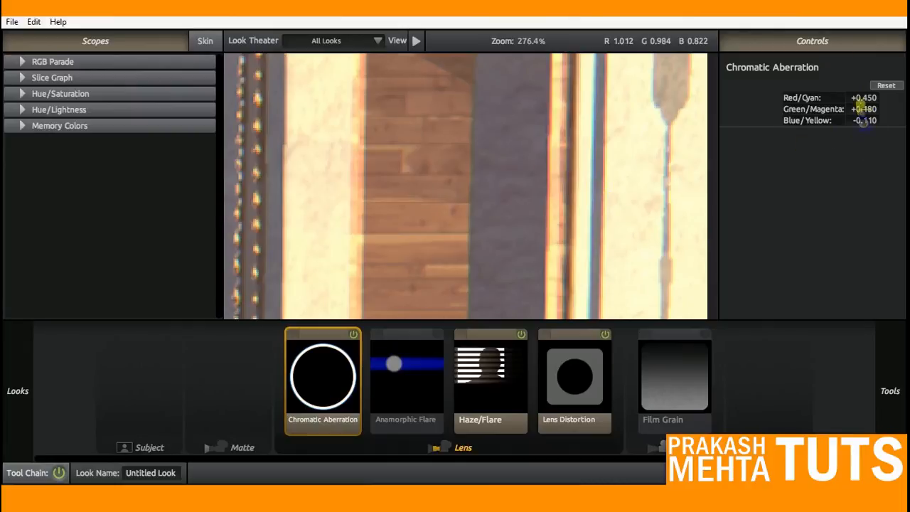
click(13, 26)
click(818, 167)
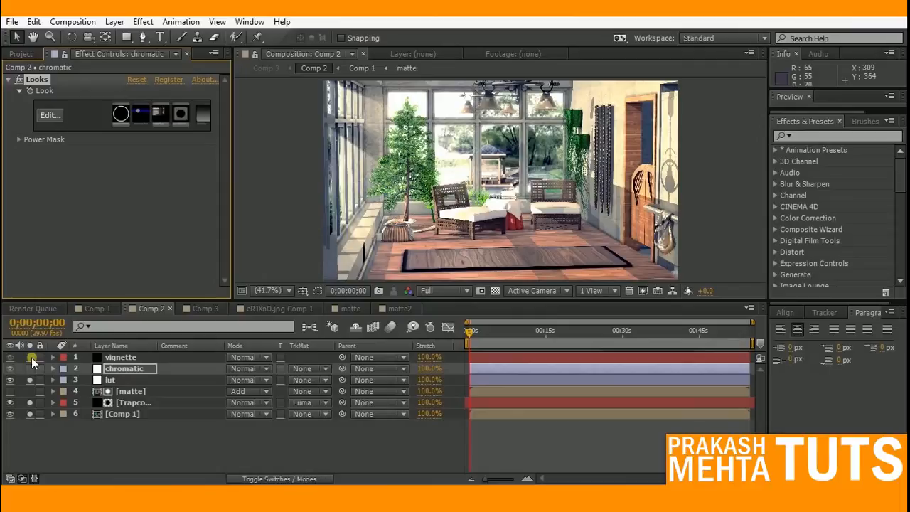
Preview the chromatic and vignette layers by soloing them, and clear the solo state of Comp 2's layers
click(30, 368)
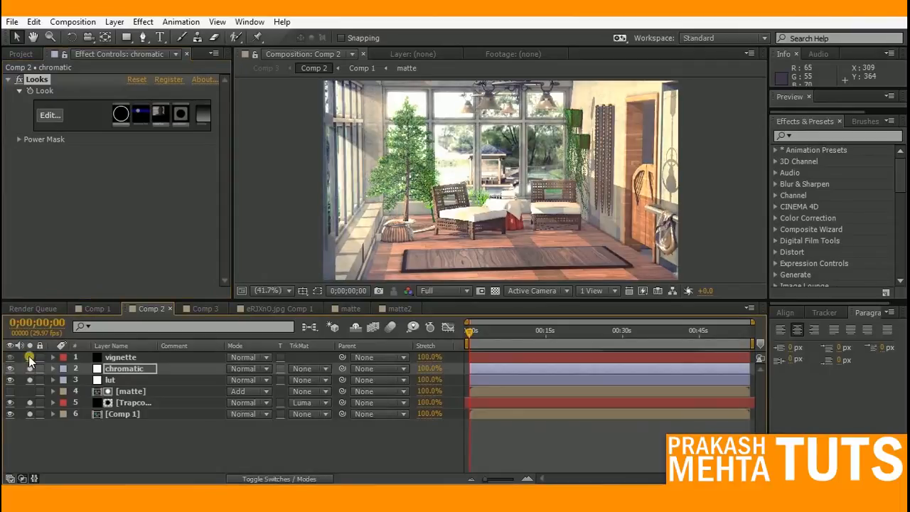
click(30, 357)
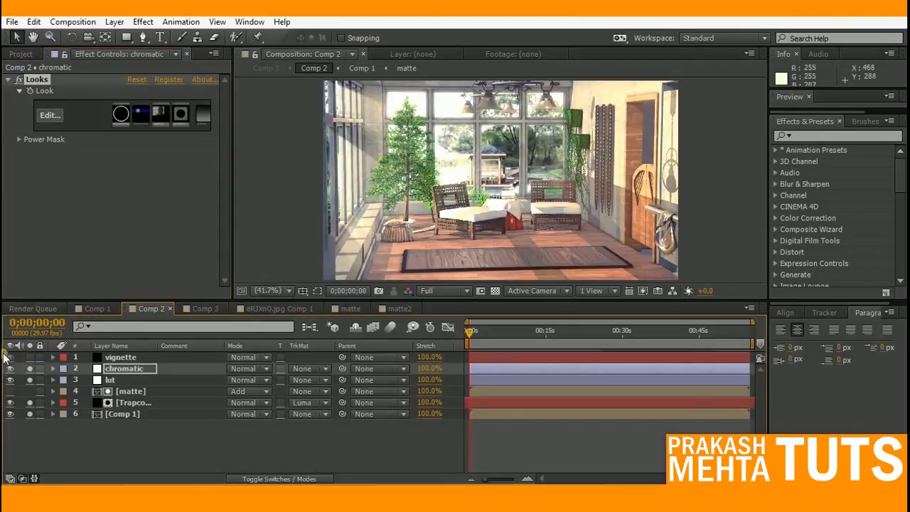
click(124, 358)
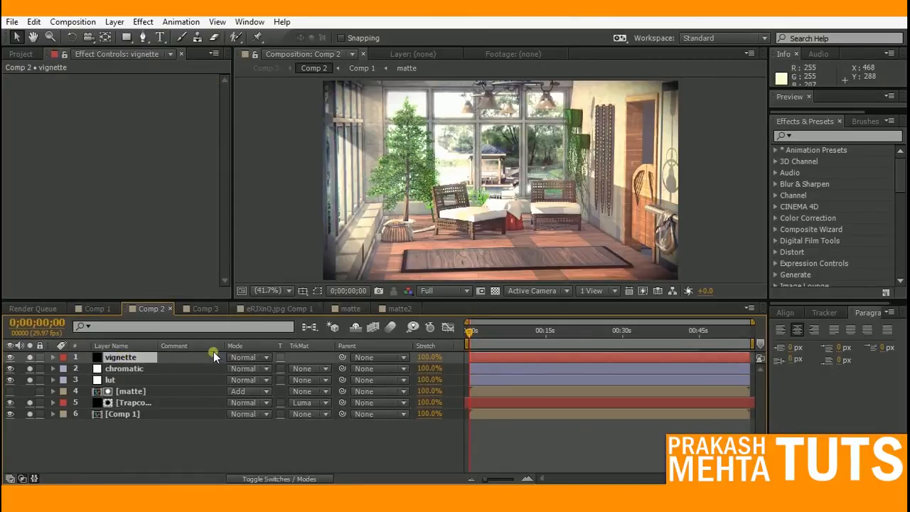
drag(29, 357, 29, 425)
Open Comp 3 and review the Add Grain settings on its Comp 2 layer
click(203, 310)
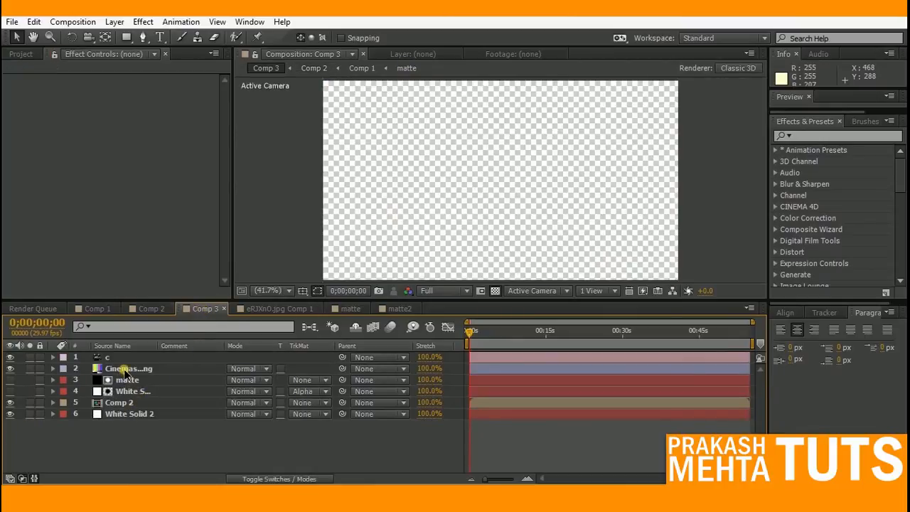
click(132, 403)
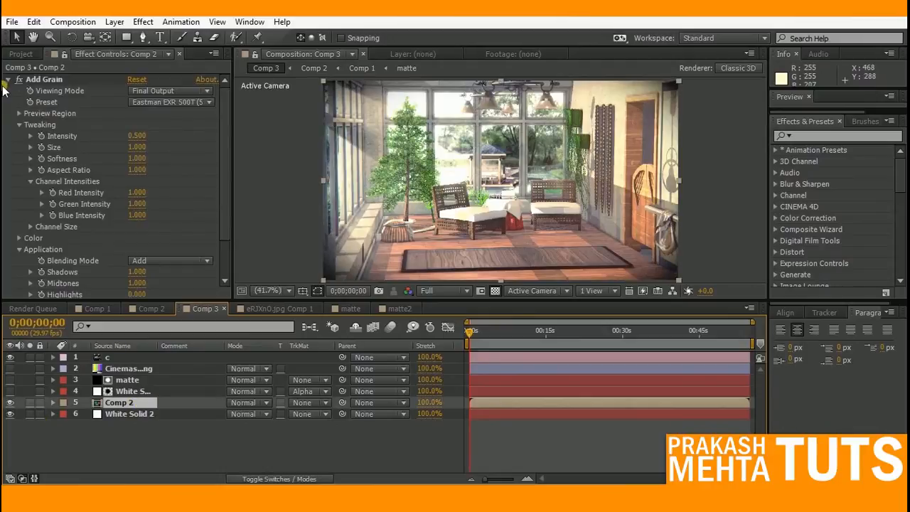
click(8, 80)
click(9, 79)
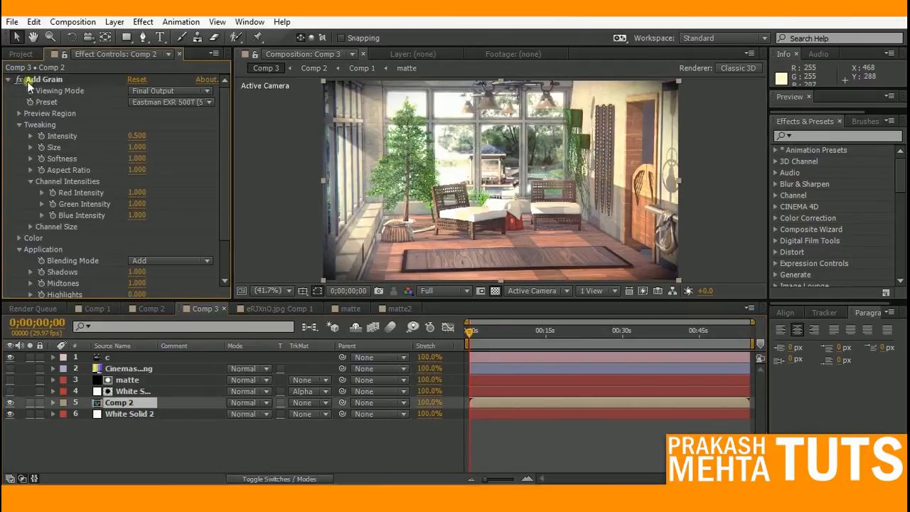
Locate Add Grain among the Noise & Grain effects for the Comp 2 layer and look through its film-stock presets
right_click(184, 203)
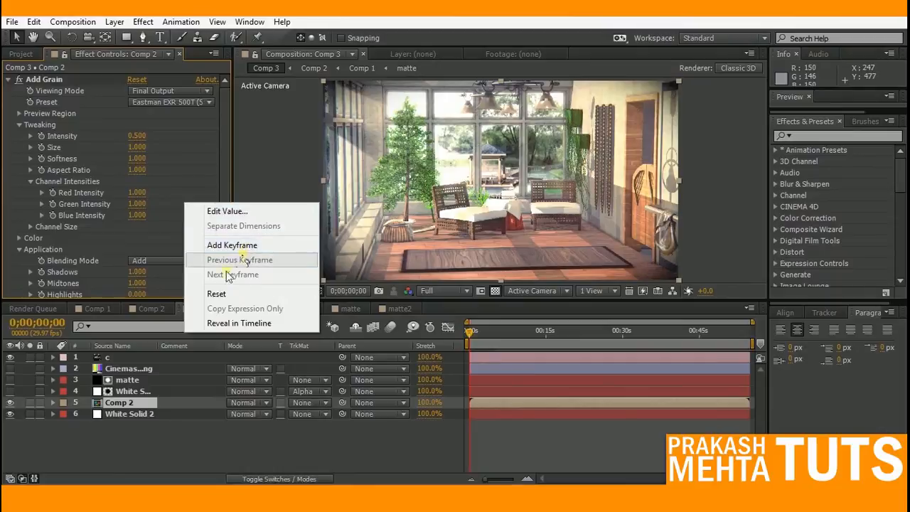
right_click(144, 403)
mouse_move(197, 225)
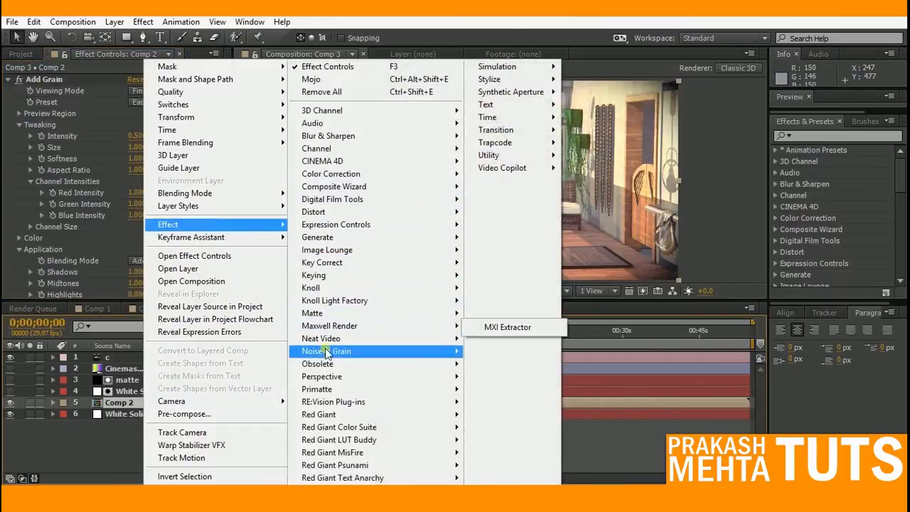
mouse_move(327, 352)
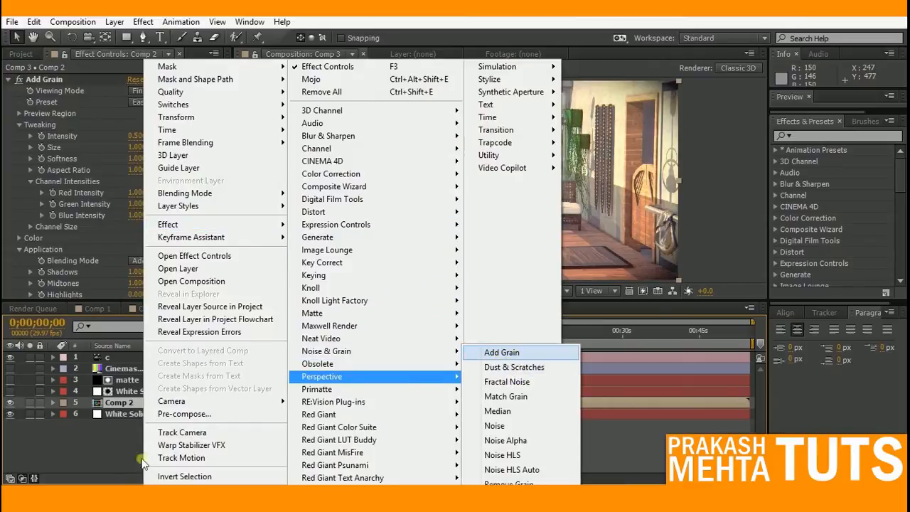
click(103, 431)
click(117, 402)
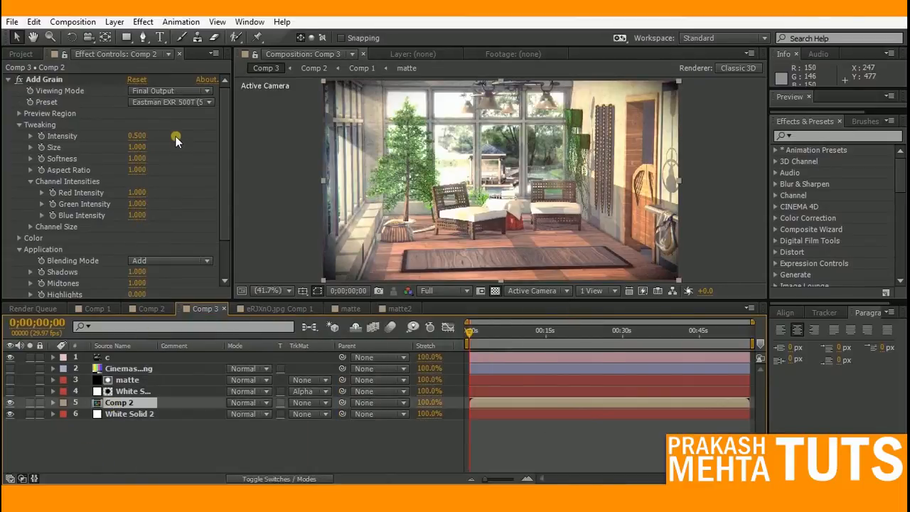
click(174, 103)
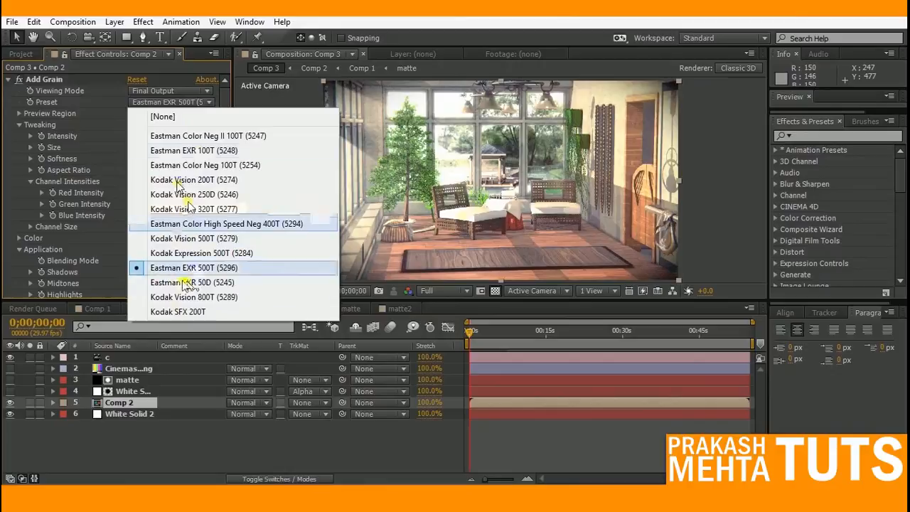
click(331, 20)
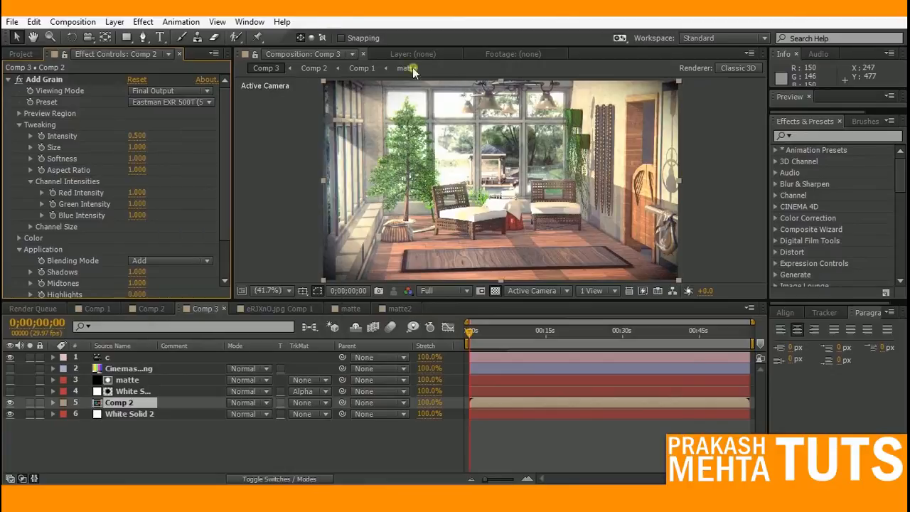
Examine the grain on the bright chair cushion alongside Add Grain's Highlights and Midpoint settings
scroll(483, 170, up, 2)
scroll(440, 222, up, 1)
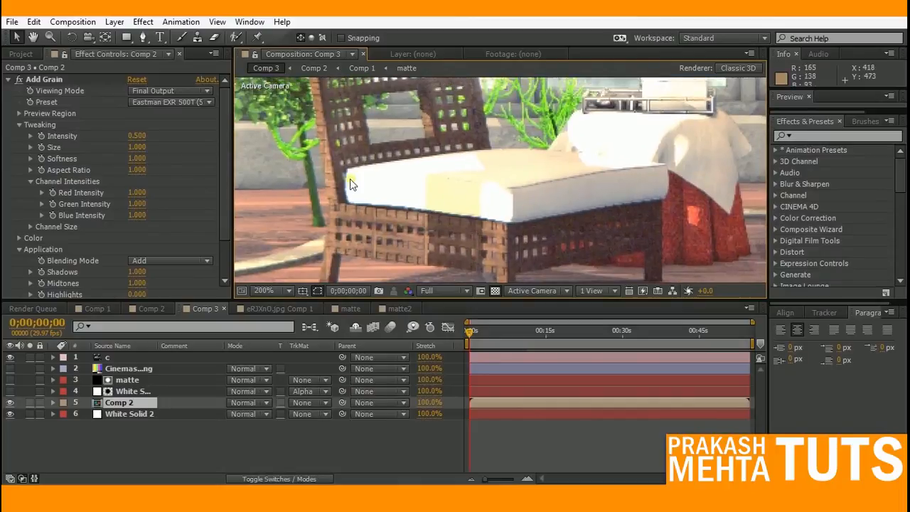
scroll(356, 189, up, 2)
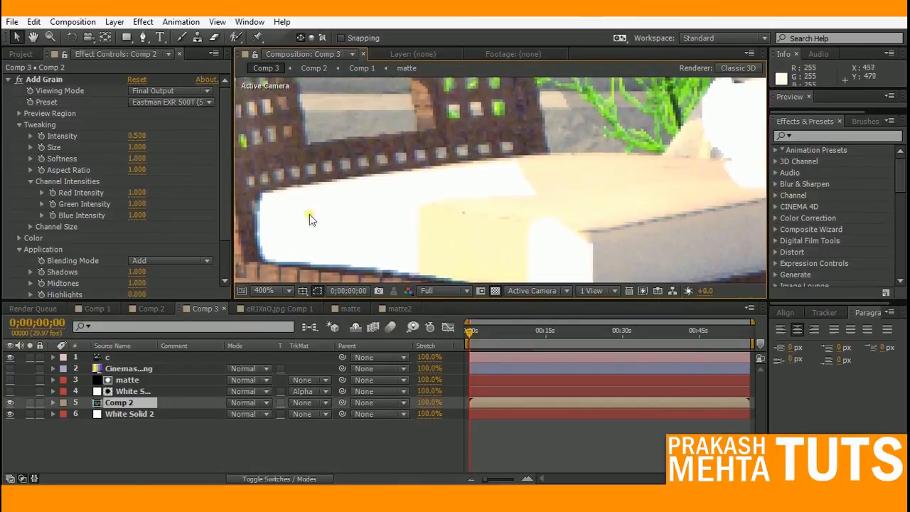
scroll(157, 231, down, 2)
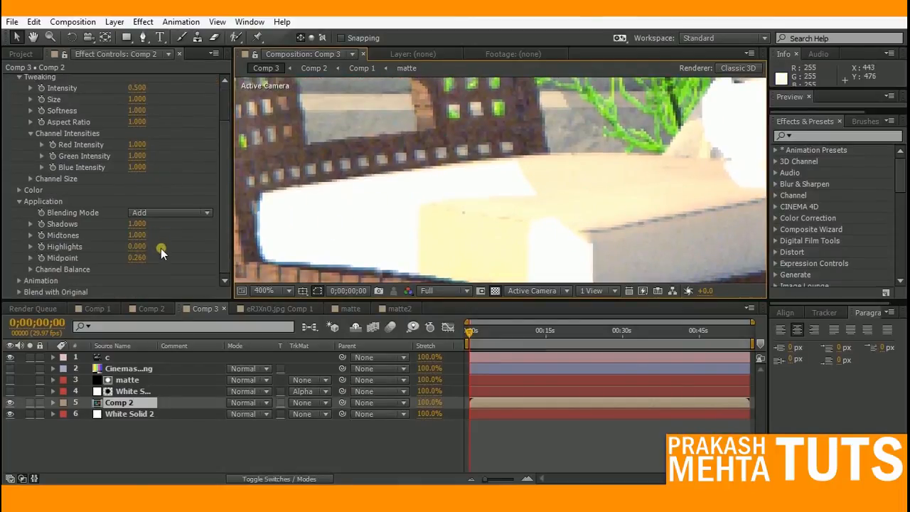
drag(133, 256, 144, 254)
scroll(418, 189, down, 1)
scroll(416, 187, down, 1)
Compare the grain in the scene's darker and brighter areas, from the shadowed window ledge to the floor, chair and basket
drag(410, 159, 436, 145)
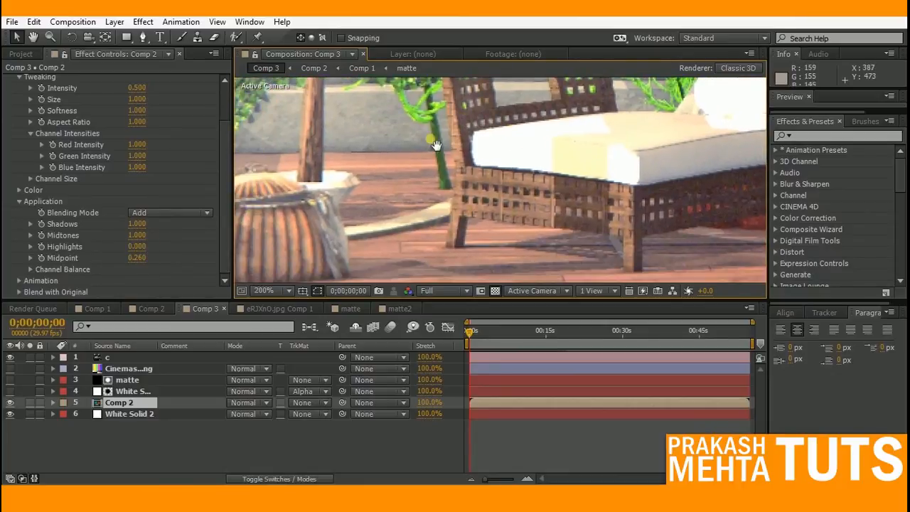
scroll(509, 149, up, 1)
scroll(517, 138, down, 1)
drag(385, 183, 410, 154)
drag(274, 241, 473, 134)
scroll(500, 166, down, 1)
scroll(390, 182, up, 1)
drag(390, 180, 465, 193)
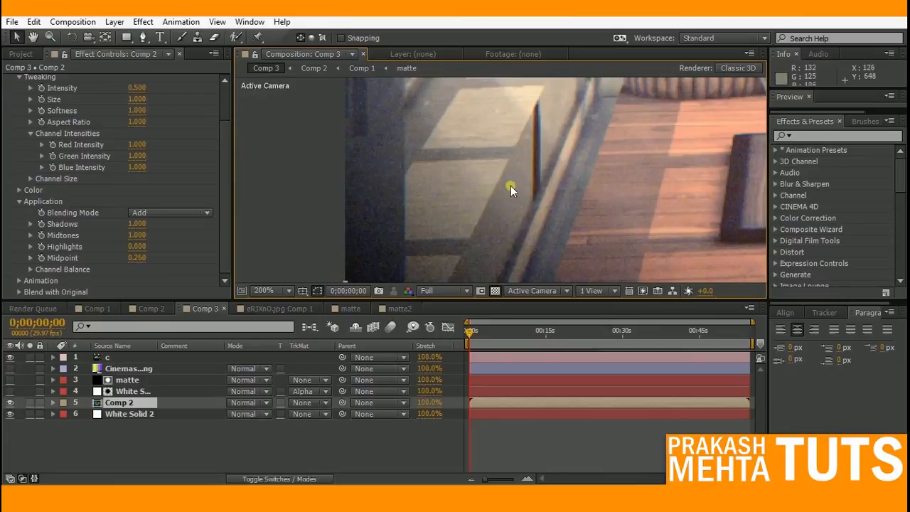
middle_drag(534, 179, 399, 276)
middle_drag(548, 160, 314, 239)
middle_drag(318, 178, 446, 223)
scroll(341, 222, up, 1)
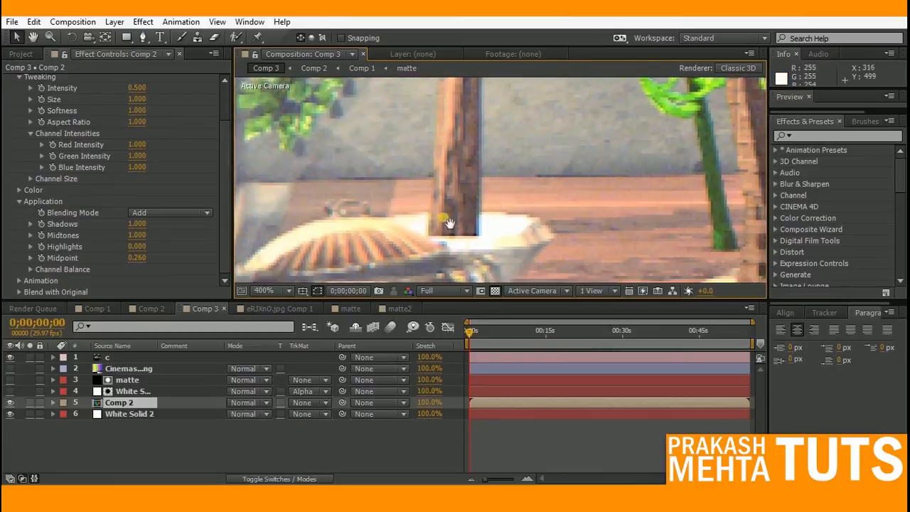
middle_drag(306, 236, 344, 214)
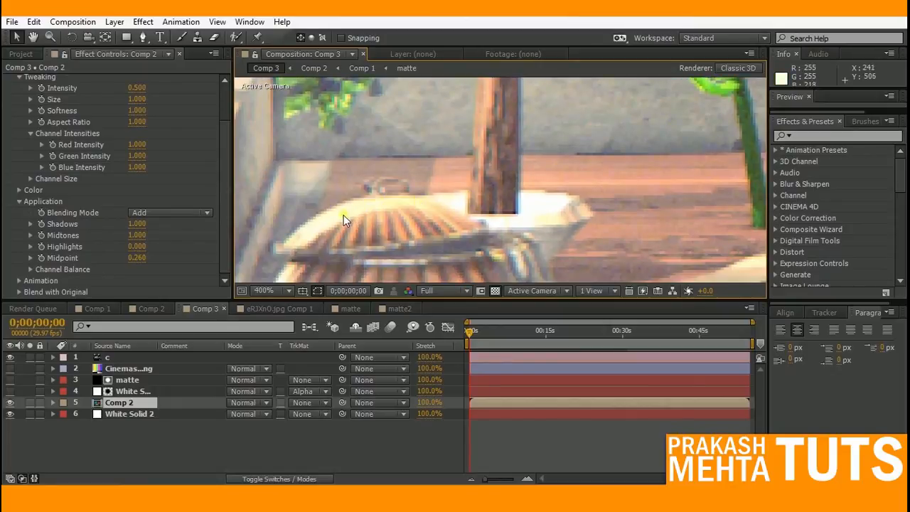
Inspect the basket, side table and chairs up close, and fit the whole room scene back in the viewer up to 100%
scroll(397, 209, down, 1)
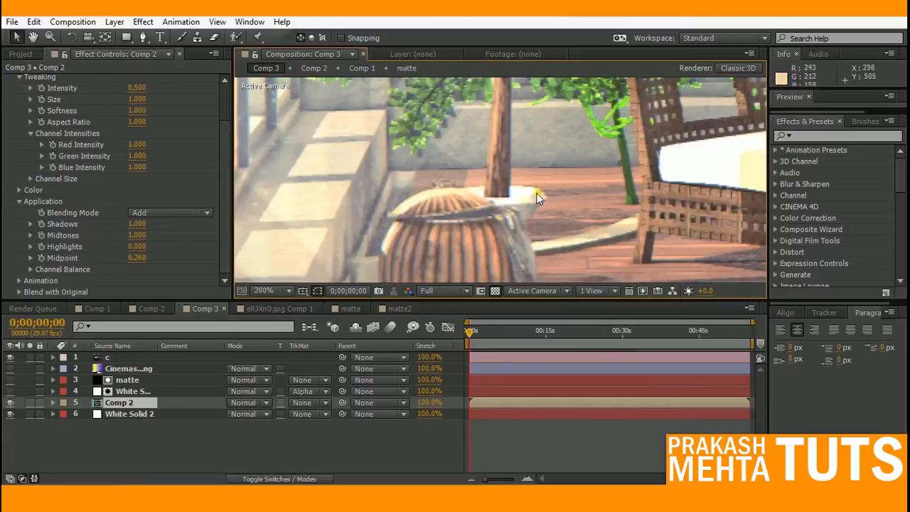
middle_drag(686, 165, 414, 179)
scroll(497, 199, down, 2)
middle_drag(569, 165, 462, 196)
scroll(462, 196, up, 2)
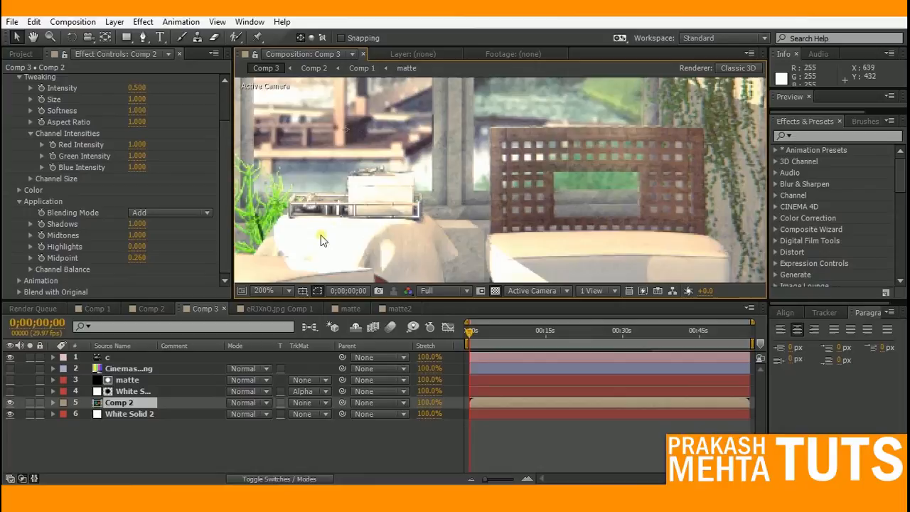
scroll(548, 204, down, 2)
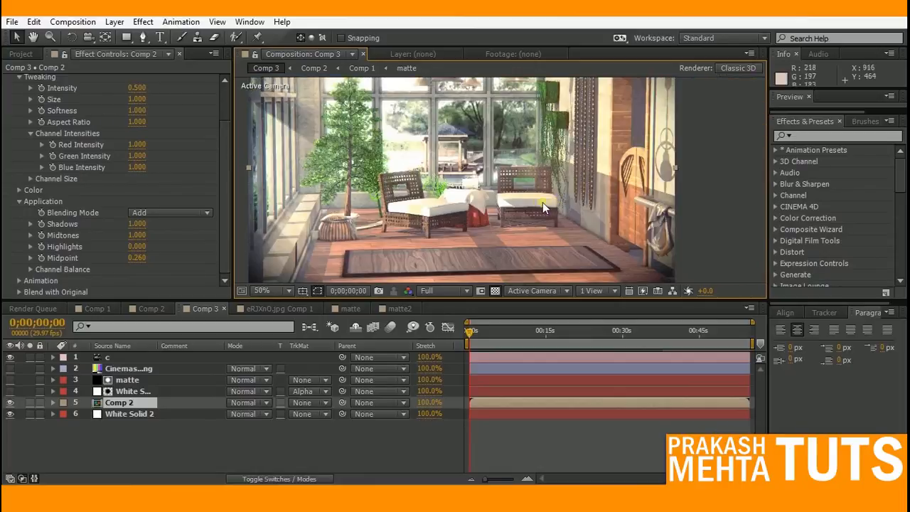
click(268, 289)
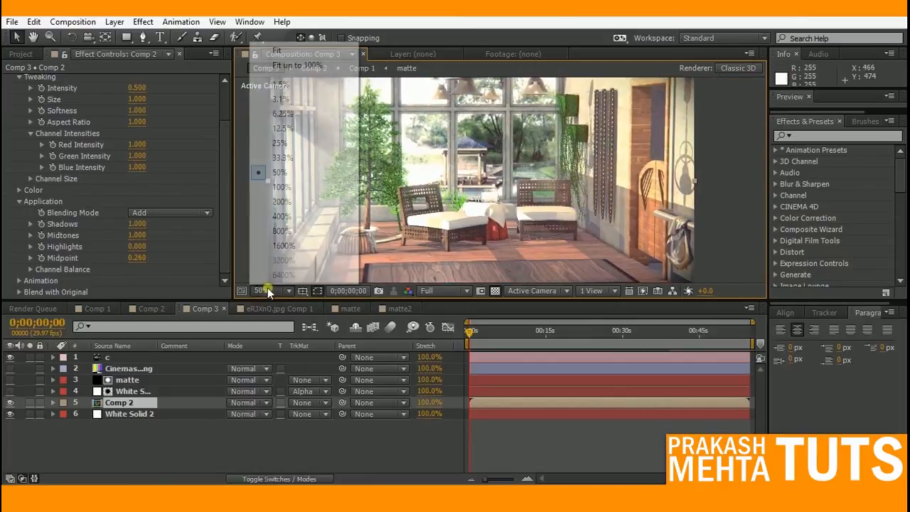
click(297, 65)
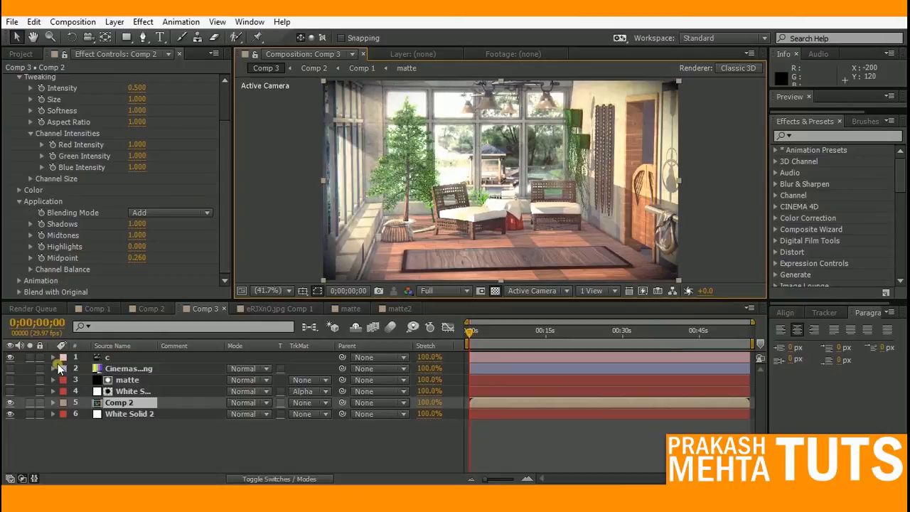
Review Comp 3's Cinemascope croplines layer and the White Solid 1 Element layer, briefly switching the solid's visibility
click(106, 368)
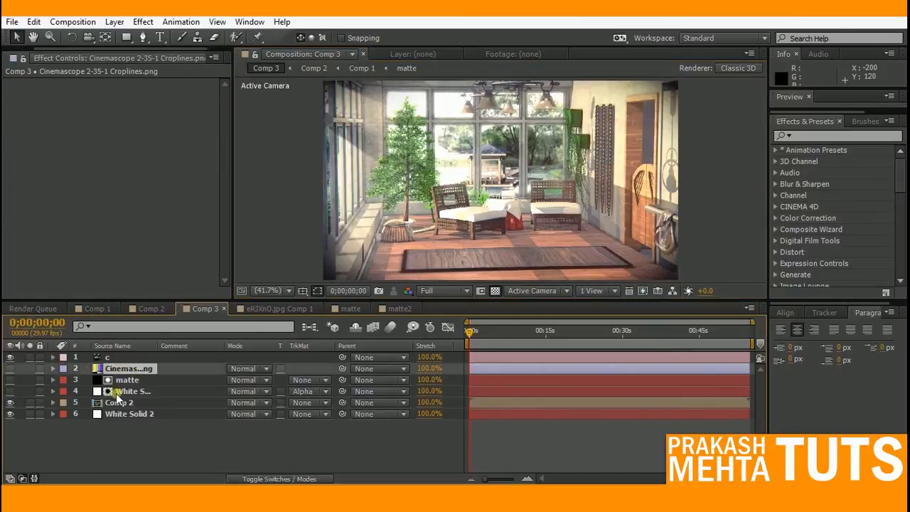
click(118, 393)
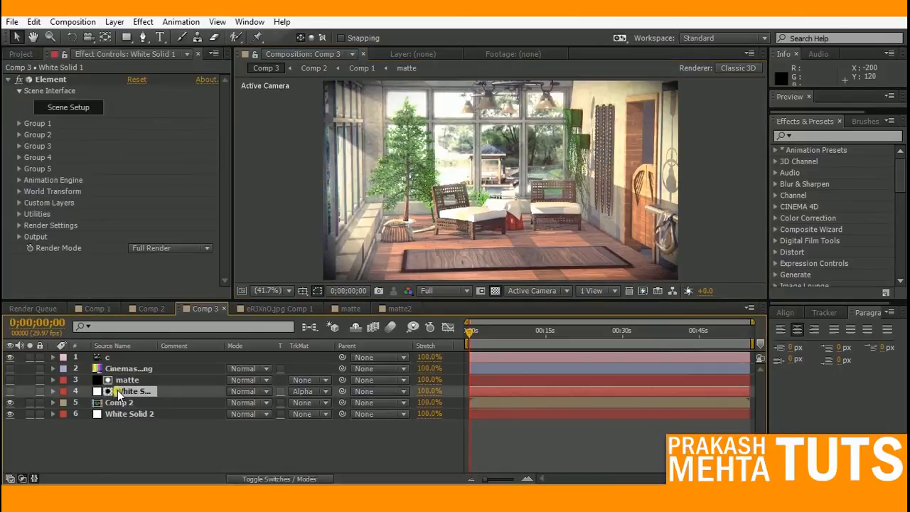
click(10, 391)
click(10, 391)
click(113, 370)
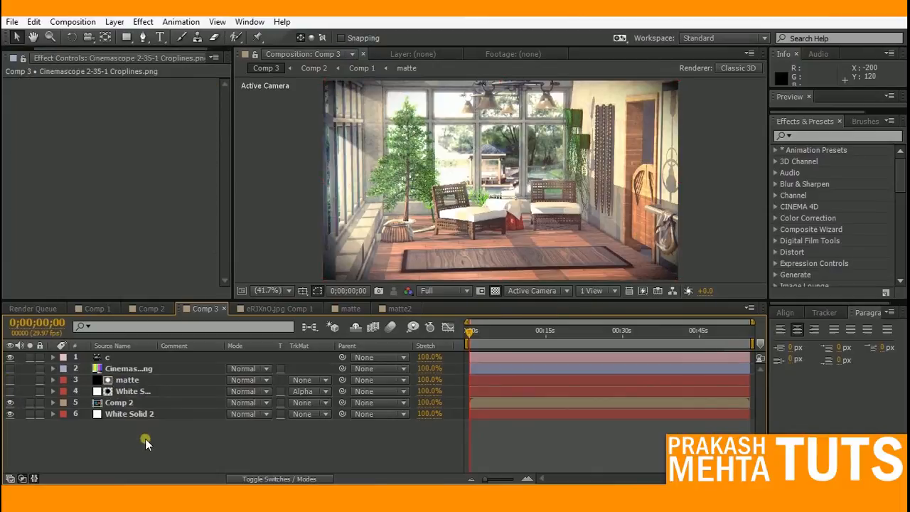
Create a comp-sized black solid in Comp 3 with the colour 000000
right_click(145, 439)
mouse_move(182, 301)
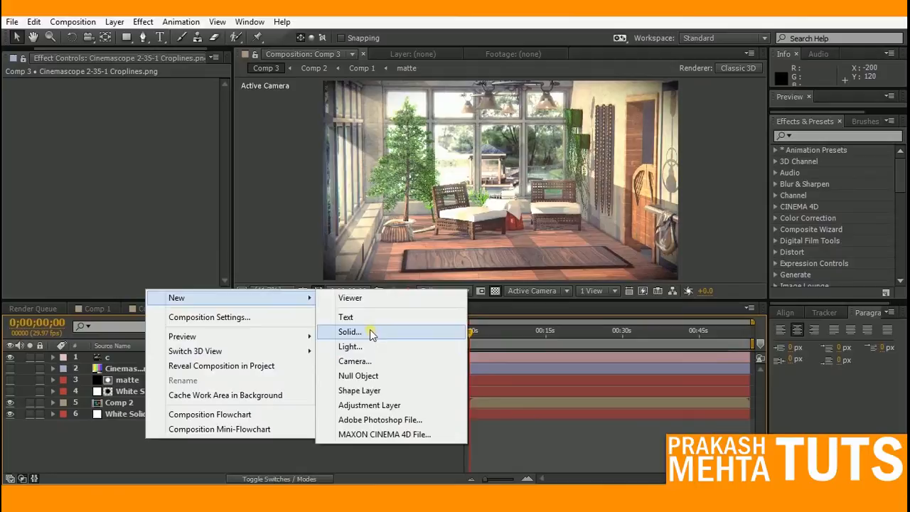
click(350, 331)
click(146, 264)
click(67, 443)
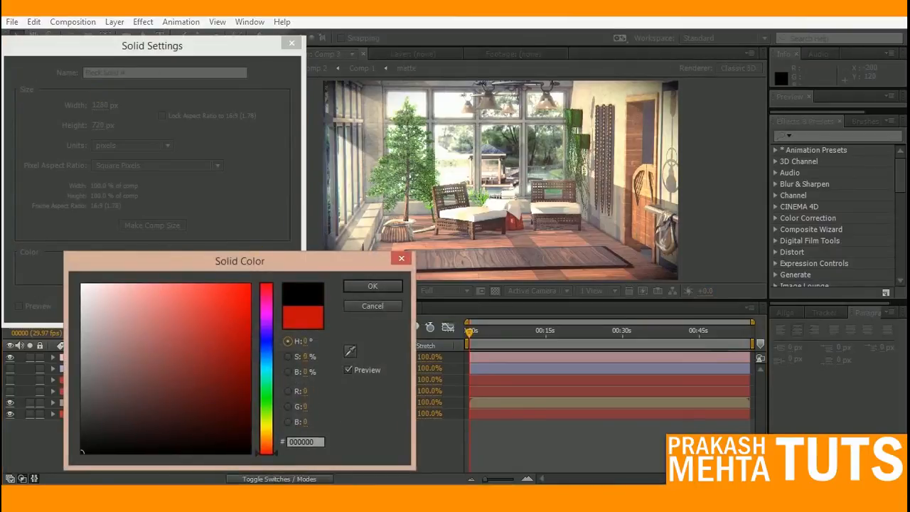
key(Return)
key(Return)
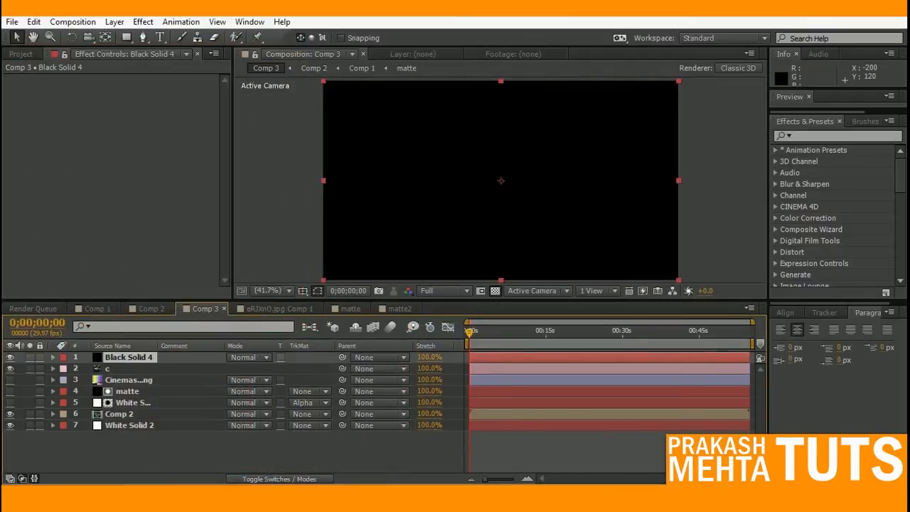
Add a full-frame rectangular mask to the black solid, set to Subtract with a Mask Expansion of -52 pixels
click(128, 38)
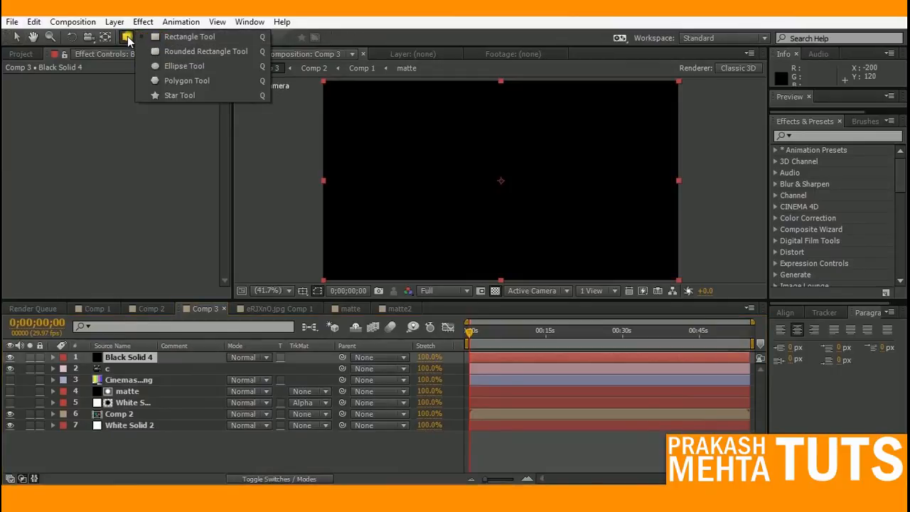
click(186, 36)
double_click(127, 37)
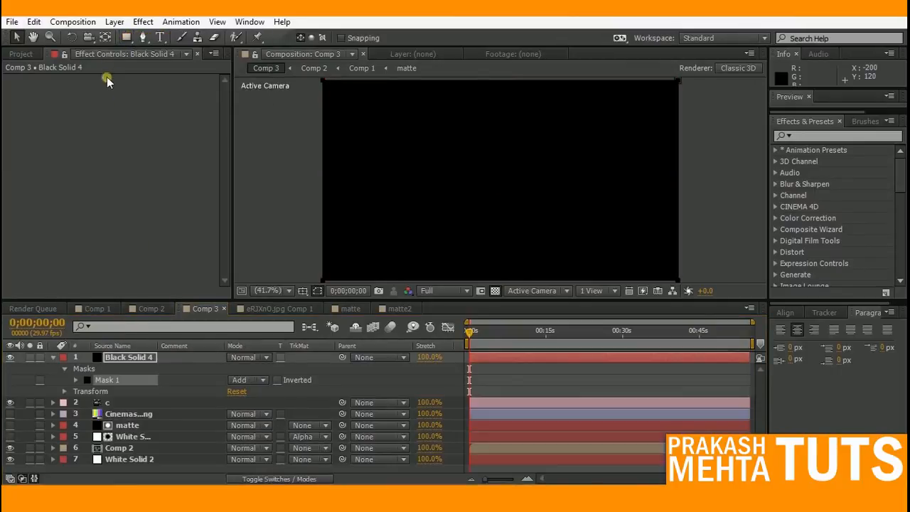
click(76, 381)
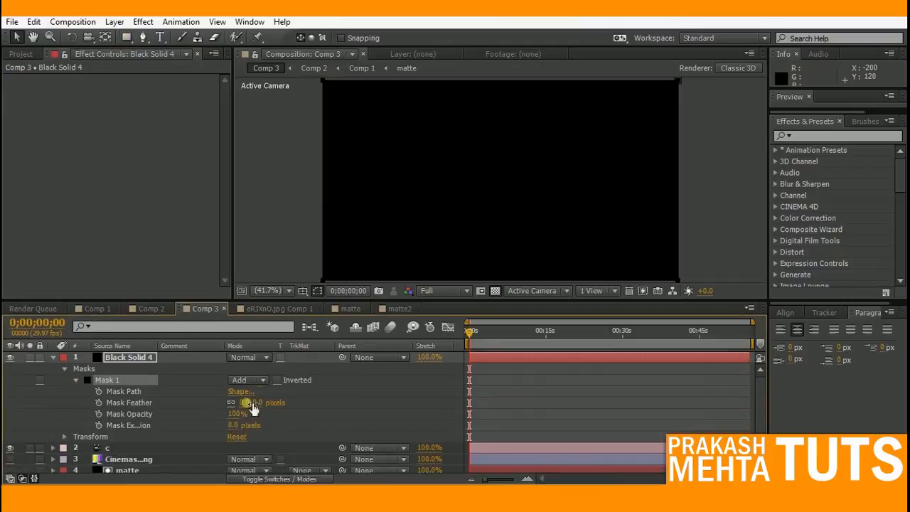
click(255, 380)
click(269, 313)
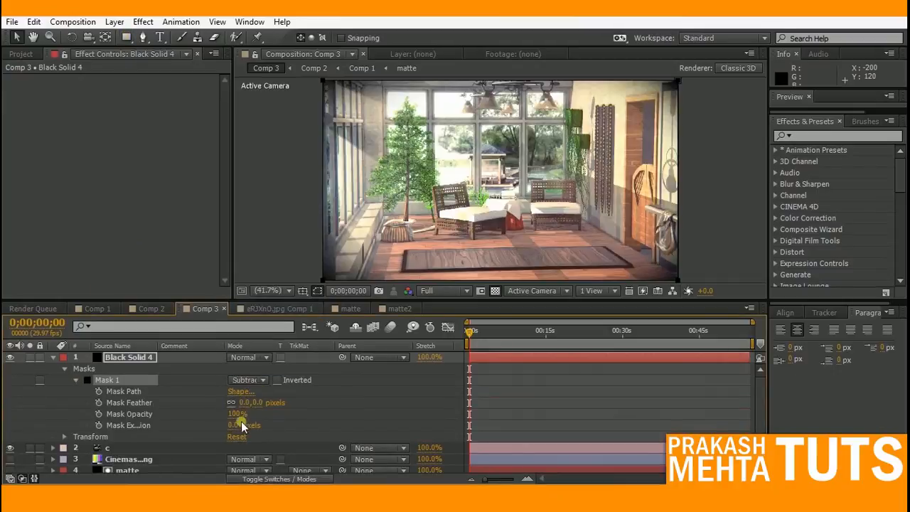
drag(236, 425, 207, 427)
Move the mask's two left corner points far outside the frame to remove the left black border
scroll(442, 176, down, 2)
drag(383, 107, 399, 254)
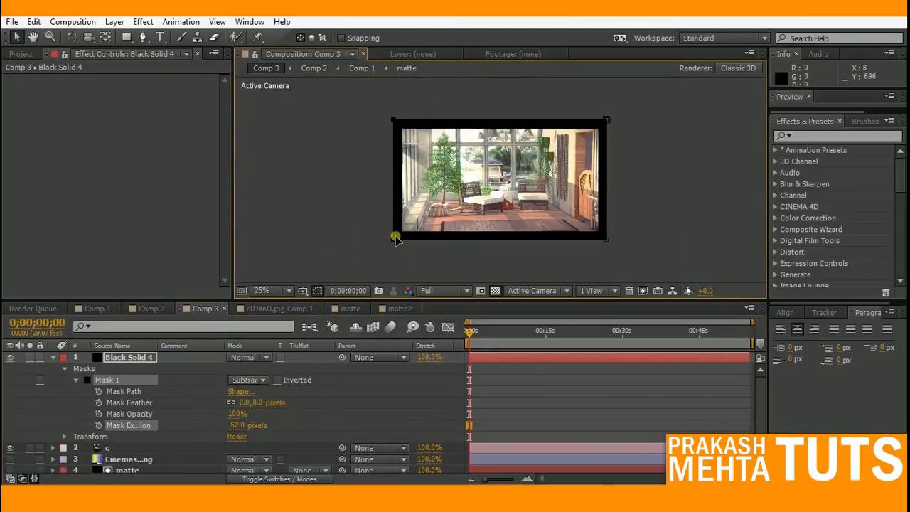
key(shift+Left)
key(shift+Left)
key(shift+Left)
key(shift+Left)
key(shift+Left)
key(shift+Left)
key(shift+Left)
key(shift+Left)
key(shift+Left)
key(shift+Left)
key(shift+Left)
key(shift+Left)
key(shift+Left)
key(shift+Left)
key(shift+Left)
key(shift+Left)
key(shift+Left)
key(shift+Left)
key(shift+Left)
key(shift+Left)
Move the mask's two right corner points outside the frame so only the horizontal cinema bars remain, and collapse the solid's properties
drag(644, 104, 590, 254)
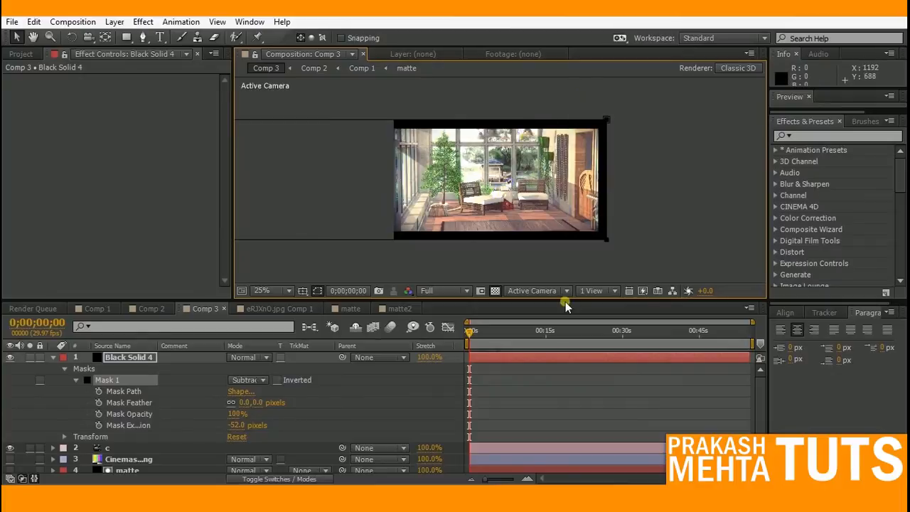
key(shift+Right)
key(shift+Right)
key(shift+Right)
key(shift+Right)
key(shift+Right)
key(shift+Right)
key(shift+Right)
key(shift+Right)
key(shift+Right)
key(shift+Right)
key(shift+Right)
key(shift+Right)
key(shift+Right)
key(shift+Right)
key(shift+Right)
key(shift+Right)
key(shift+Right)
key(shift+Right)
key(shift+Right)
key(shift+Right)
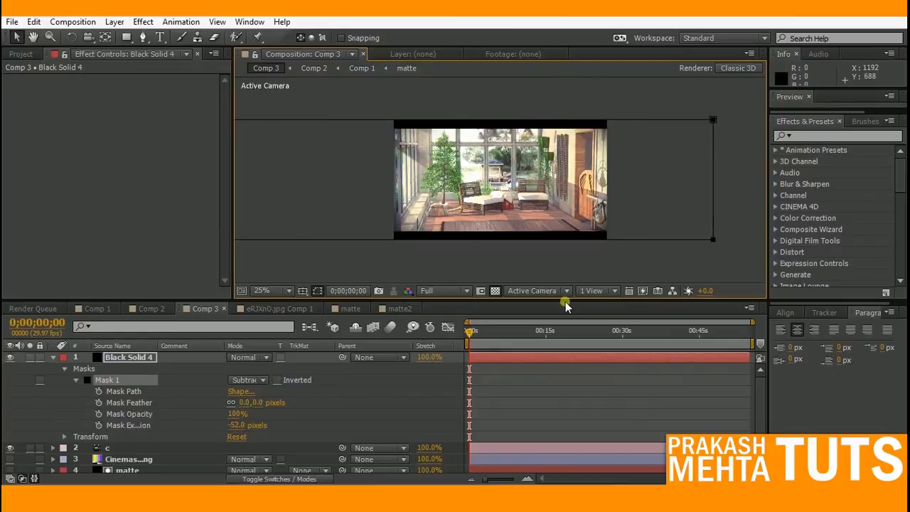
click(276, 291)
click(298, 65)
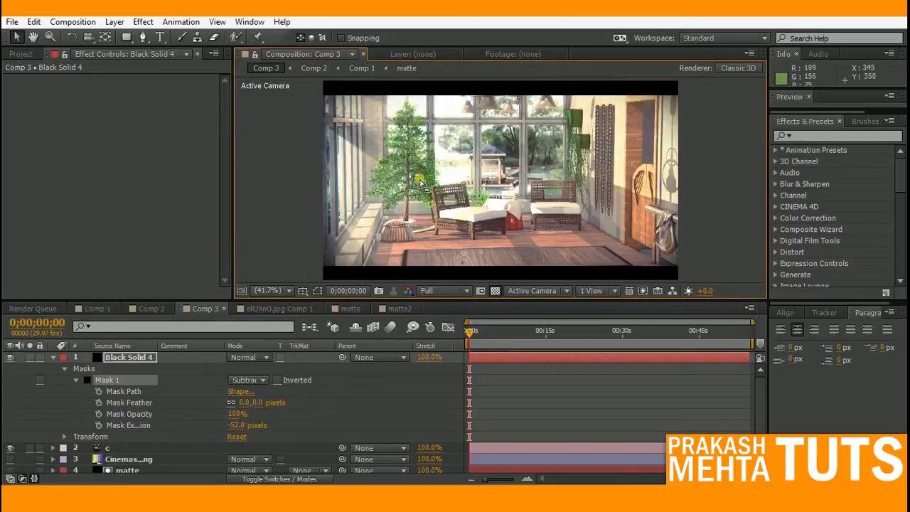
click(53, 357)
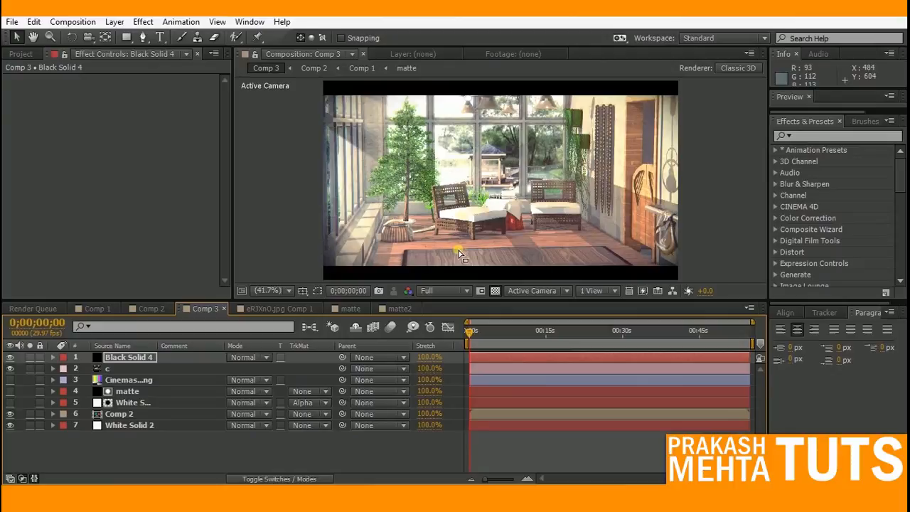
Recap the composite by reviewing Comp 1's camera, matte and matte2 layers at 0;00;09;21, followed by Comp 2 and Comp 3
click(98, 308)
click(108, 443)
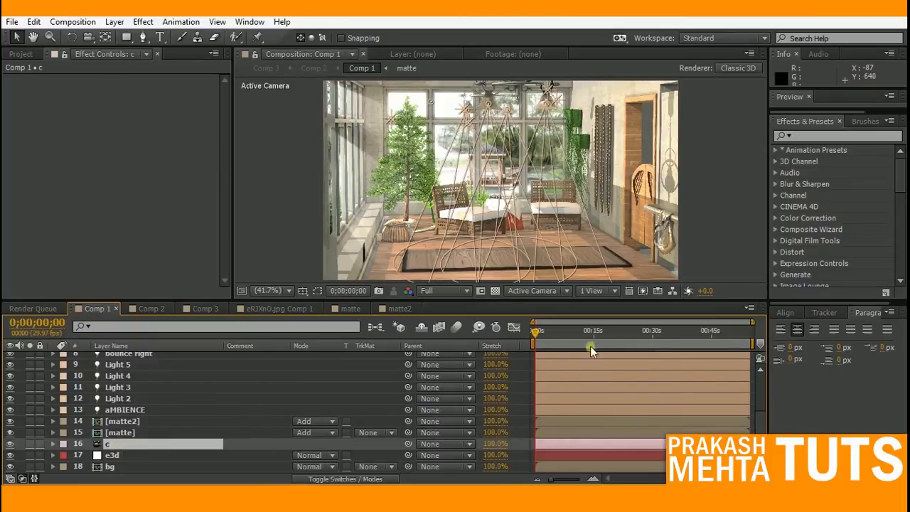
click(571, 335)
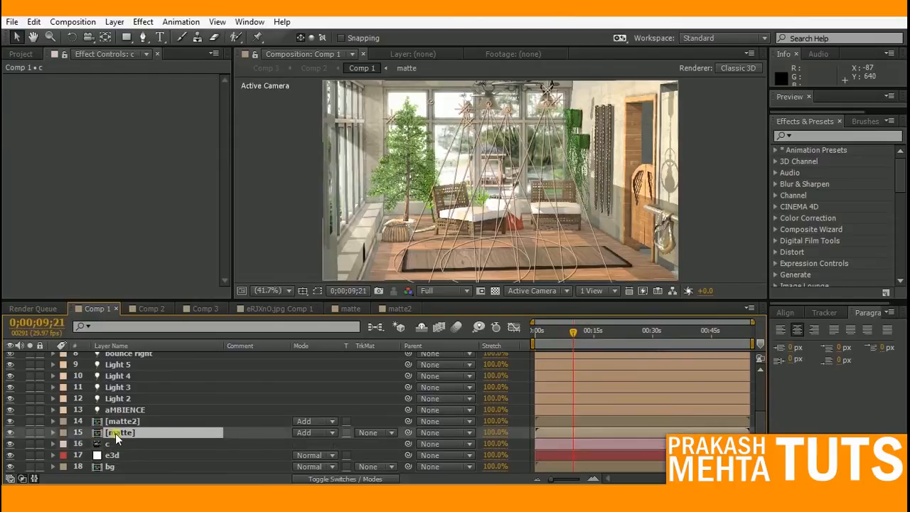
double_click(115, 433)
click(97, 309)
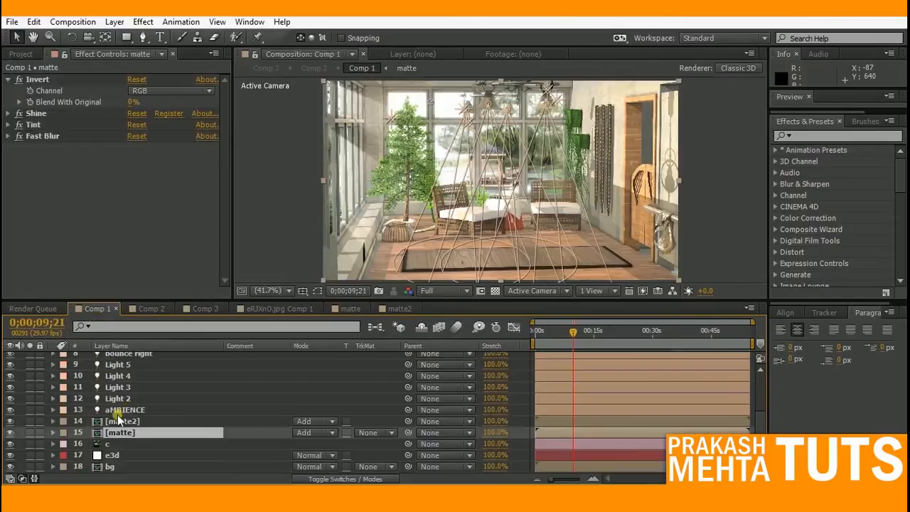
double_click(116, 421)
click(93, 309)
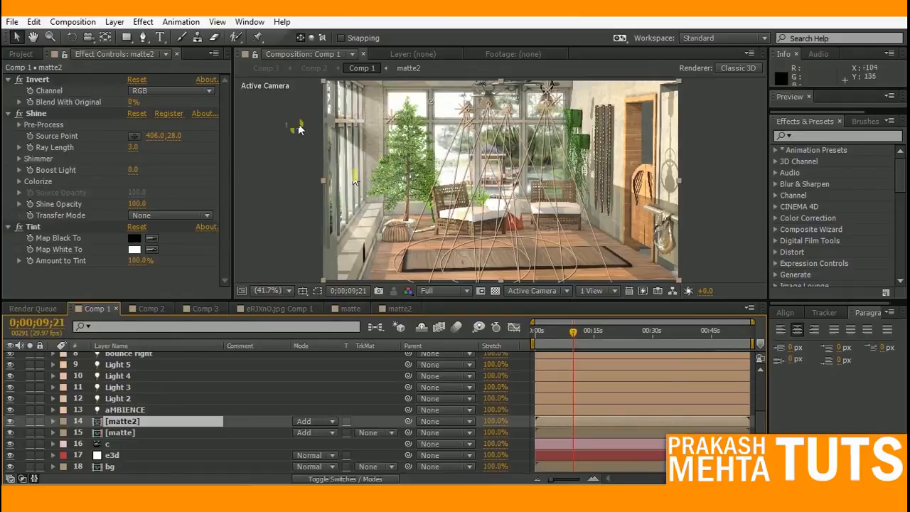
click(151, 308)
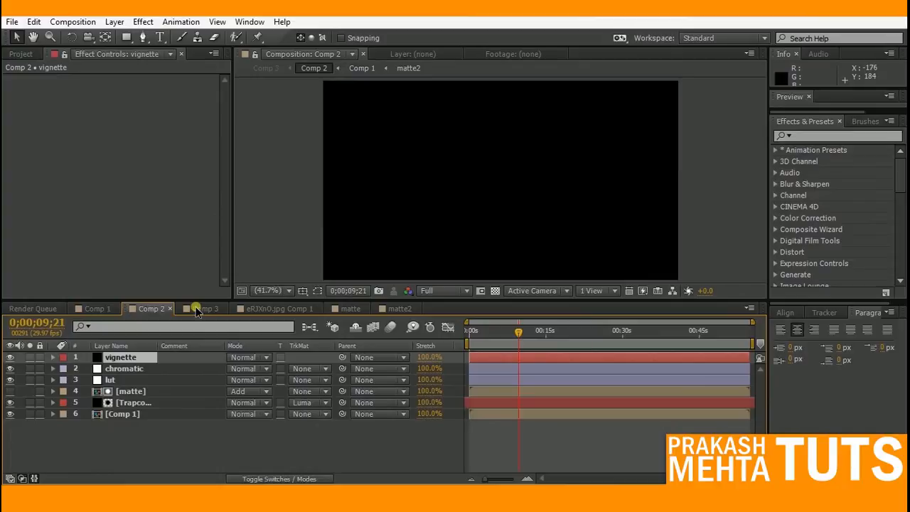
click(200, 309)
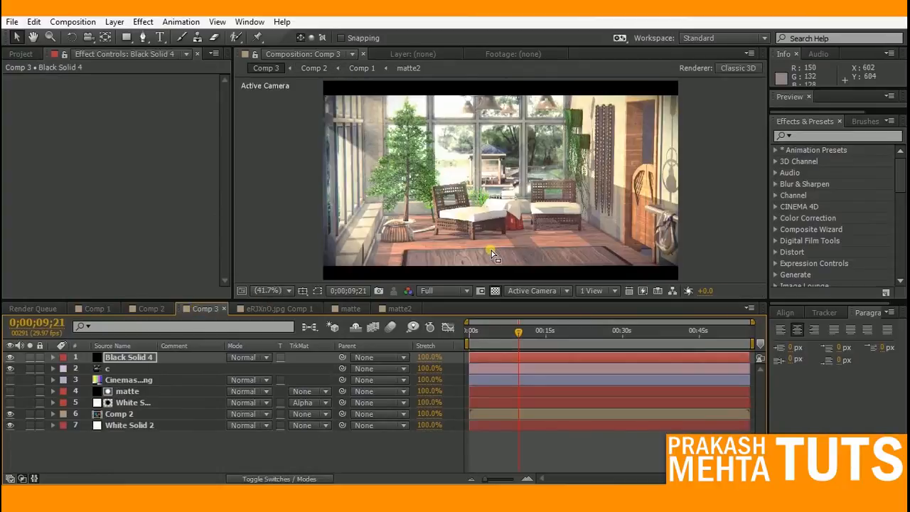
Switch to the Tutorial folder in File Explorer, compare the reference image max836.jpg with the final render, and close the image viewer
click(97, 483)
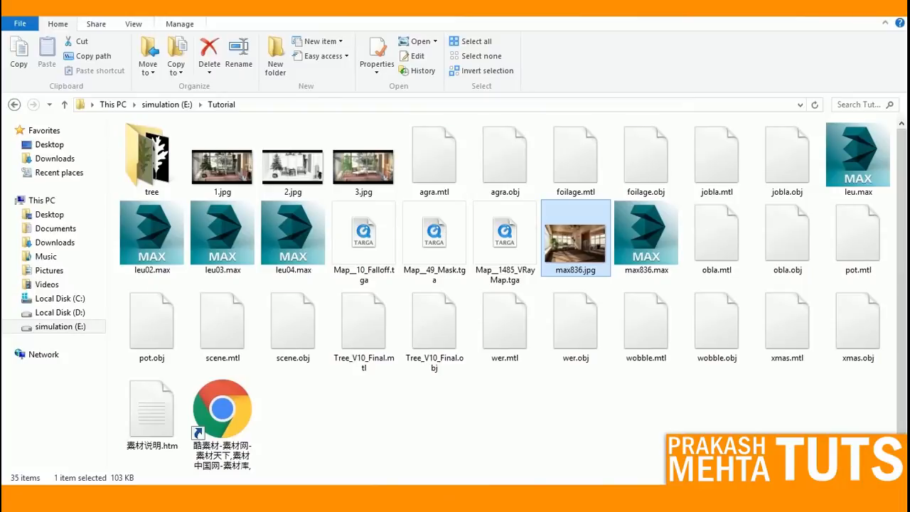
double_click(574, 242)
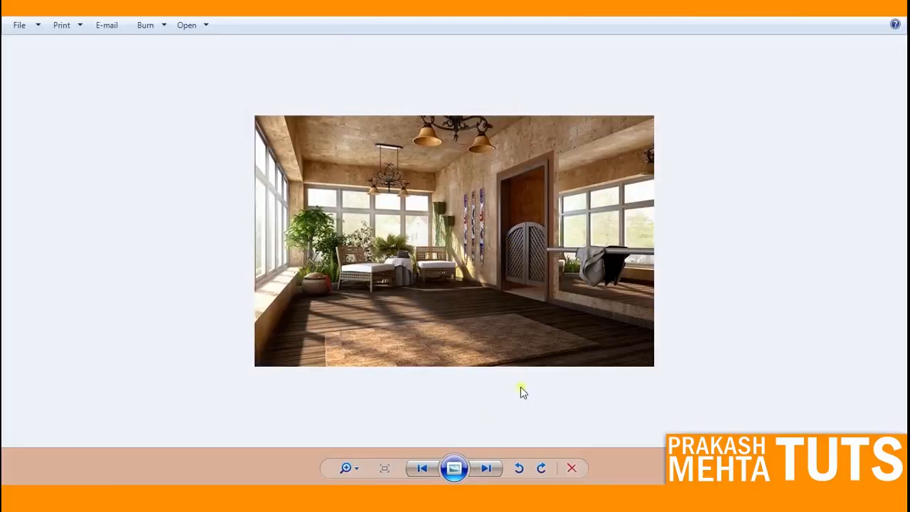
click(411, 469)
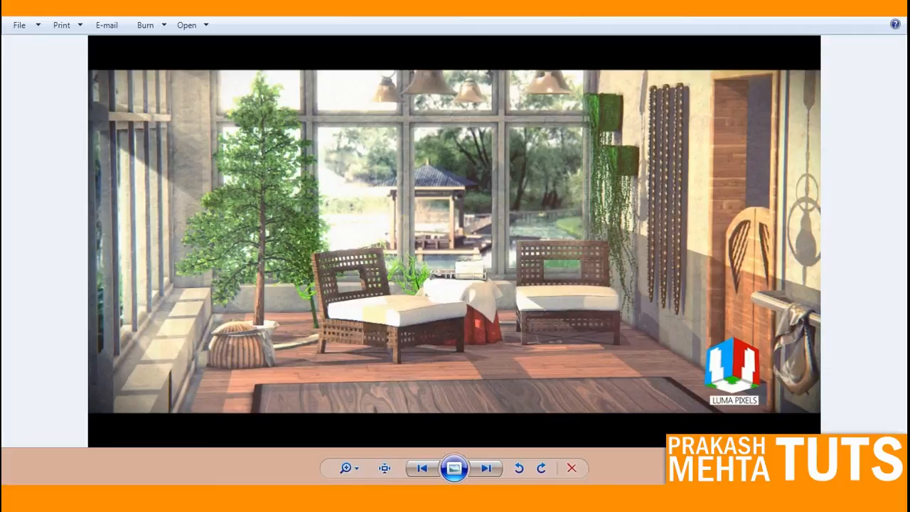
mouse_move(909, 1)
key(alt+F4)
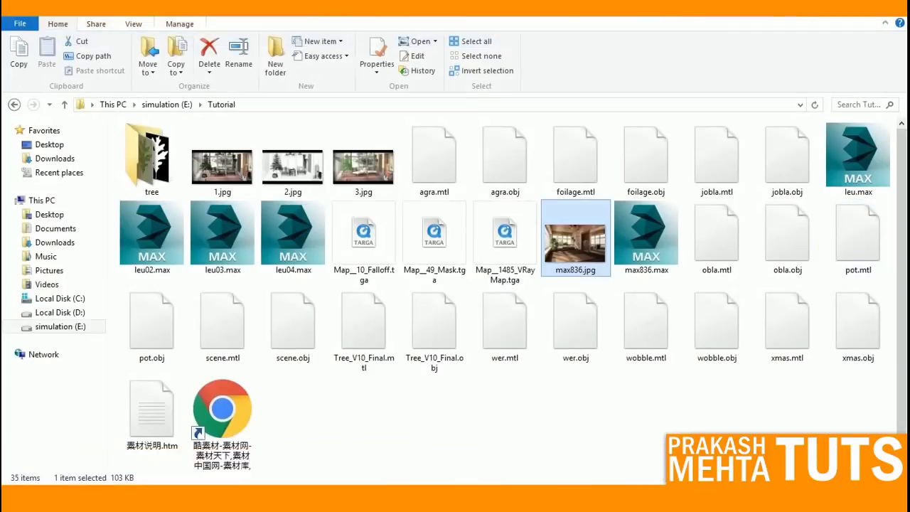